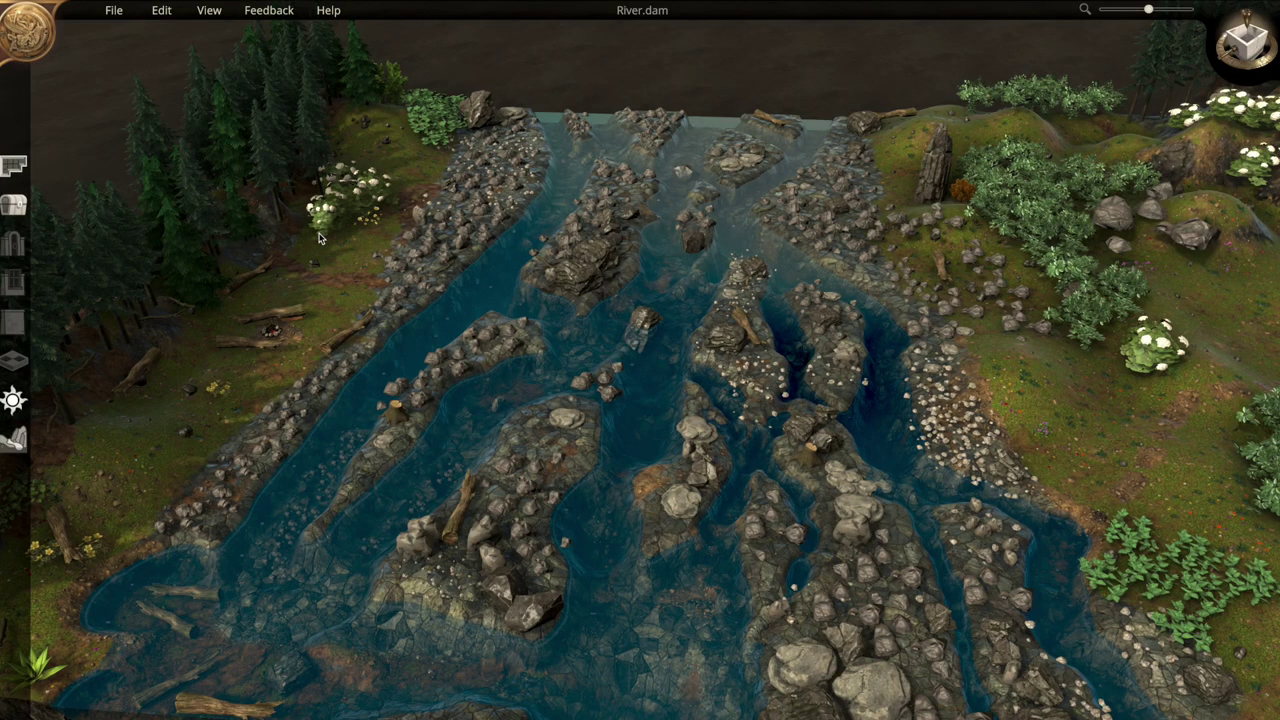
Shift the pebble pile on the right bank slightly up and left
mouse_move(407, 334)
right_down()
mouse_move(523, 333)
mouse_move(431, 322)
right_up()
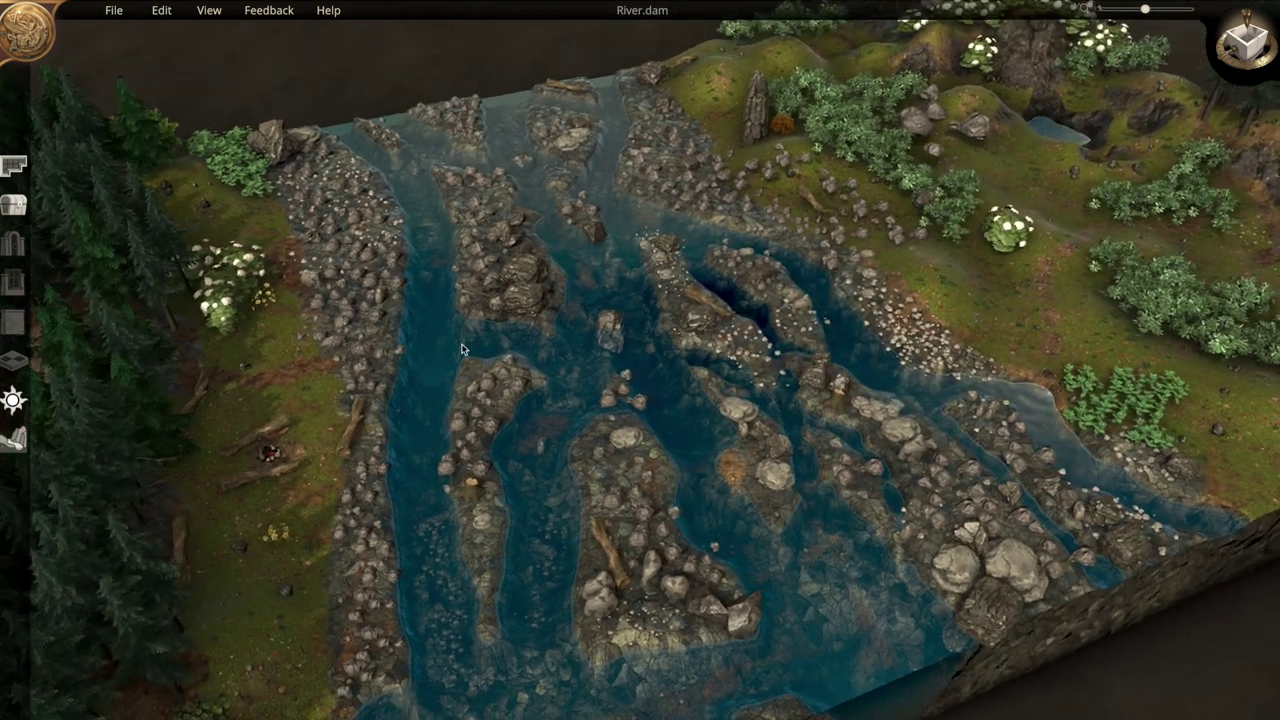
scroll(430, 321, up, 2)
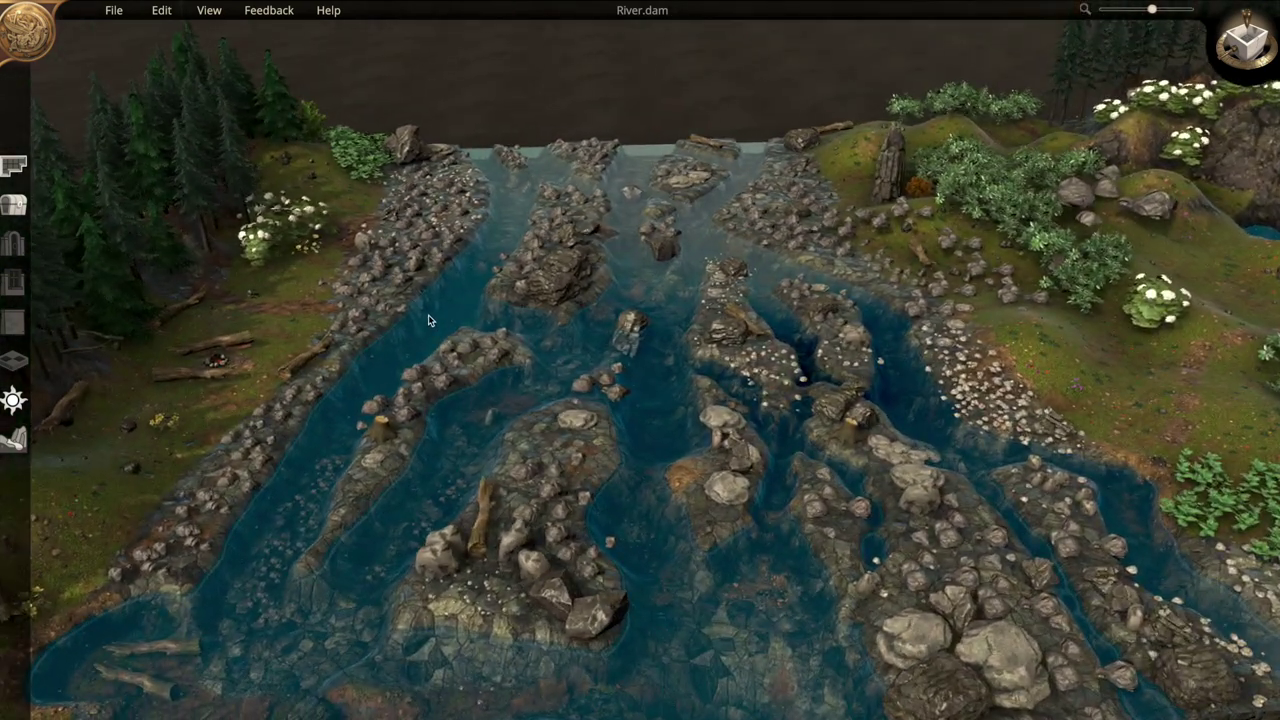
key(a)
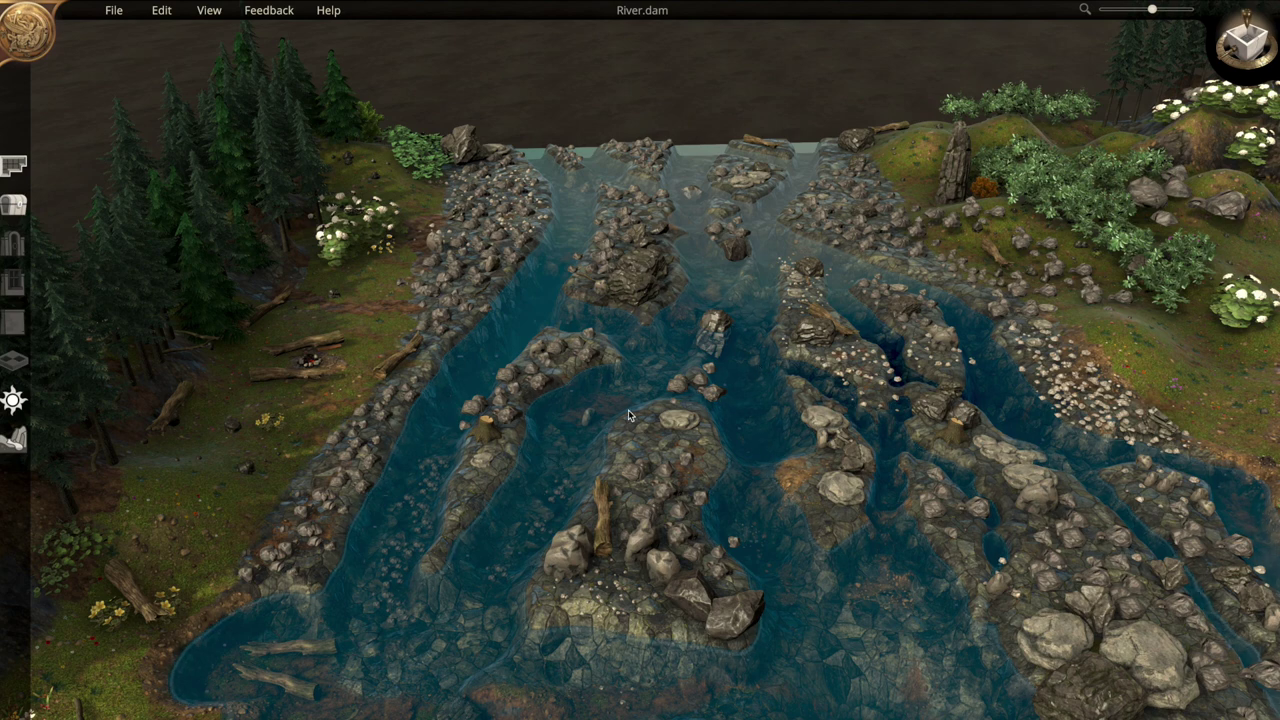
scroll(628, 409, down, 3)
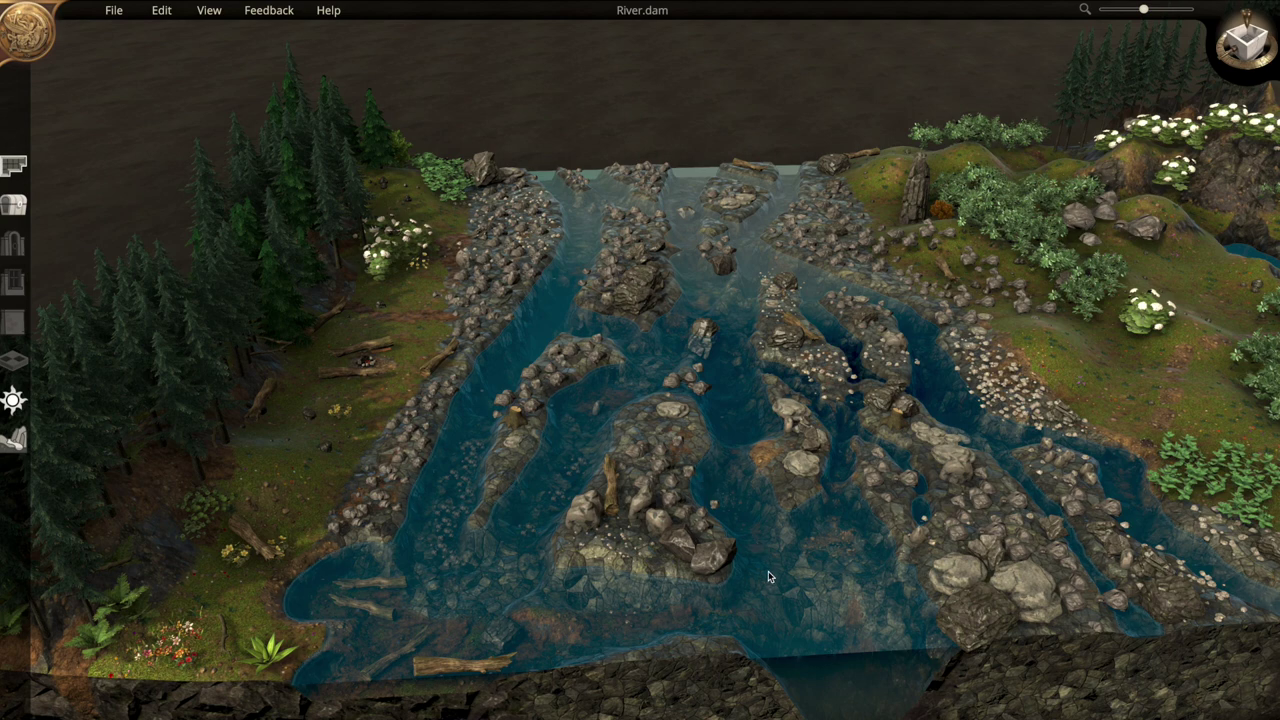
scroll(757, 575, up, 2)
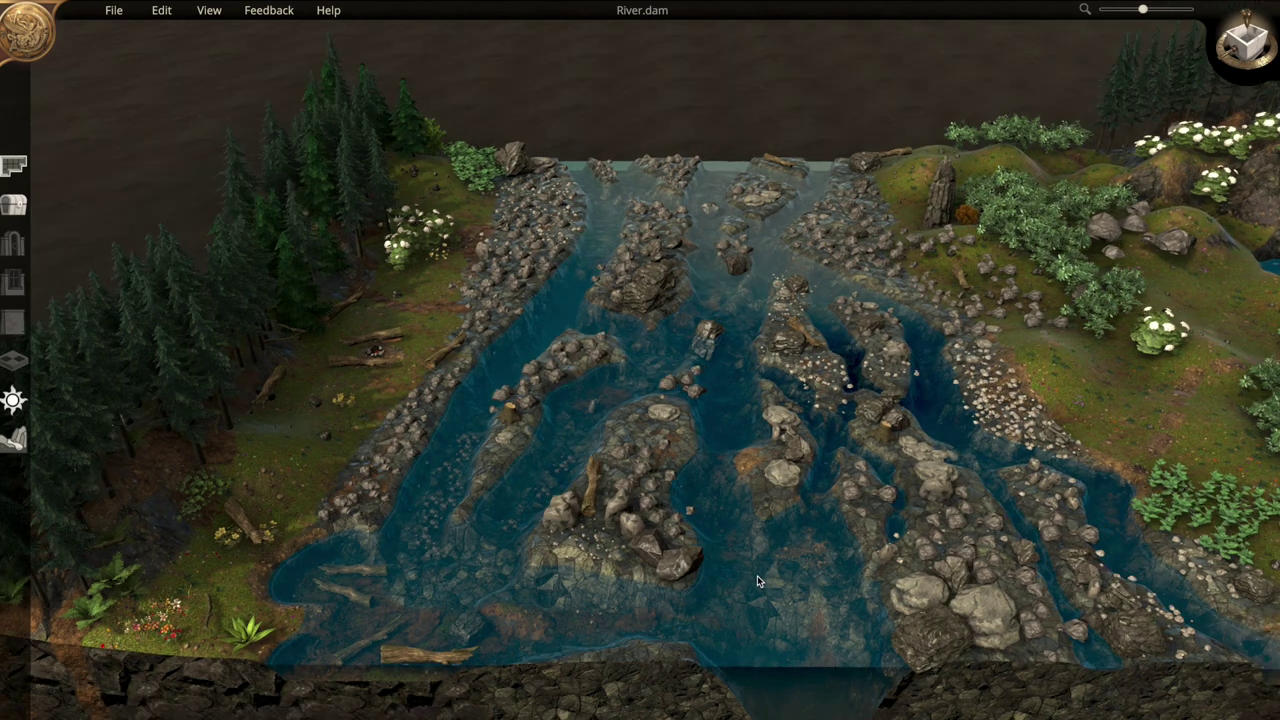
scroll(754, 562, up, 1)
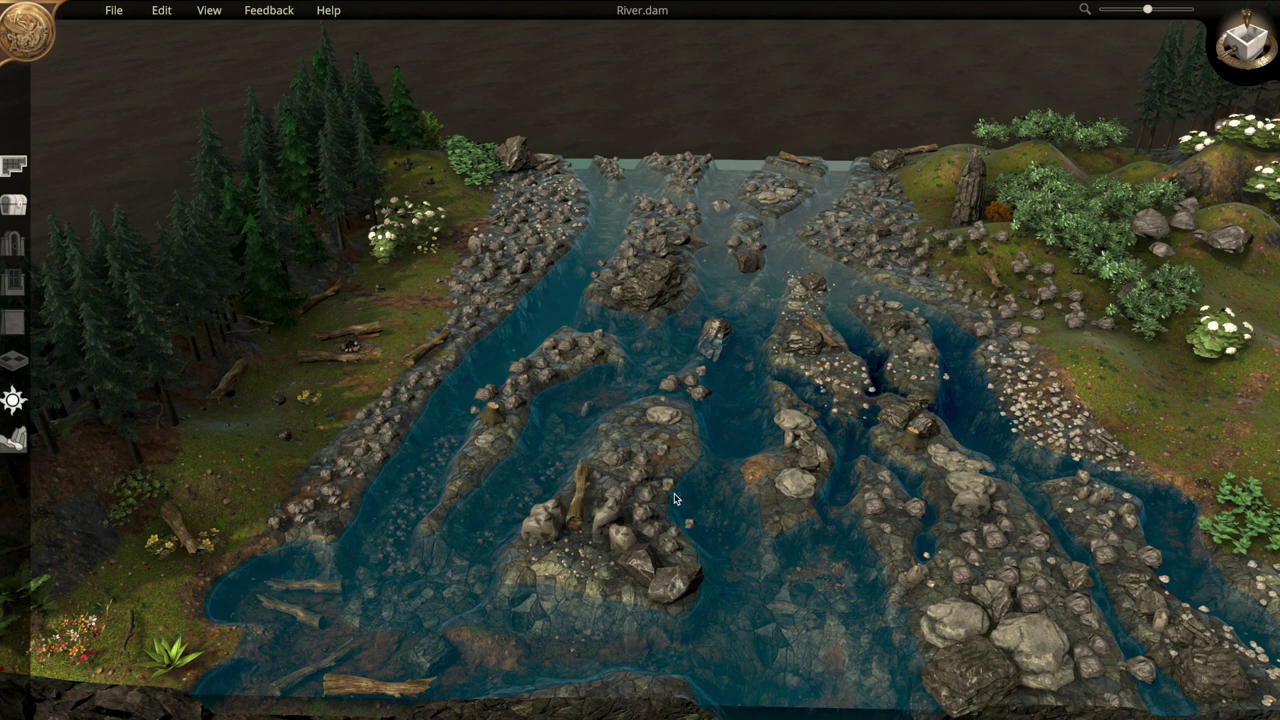
scroll(845, 535, down, 3)
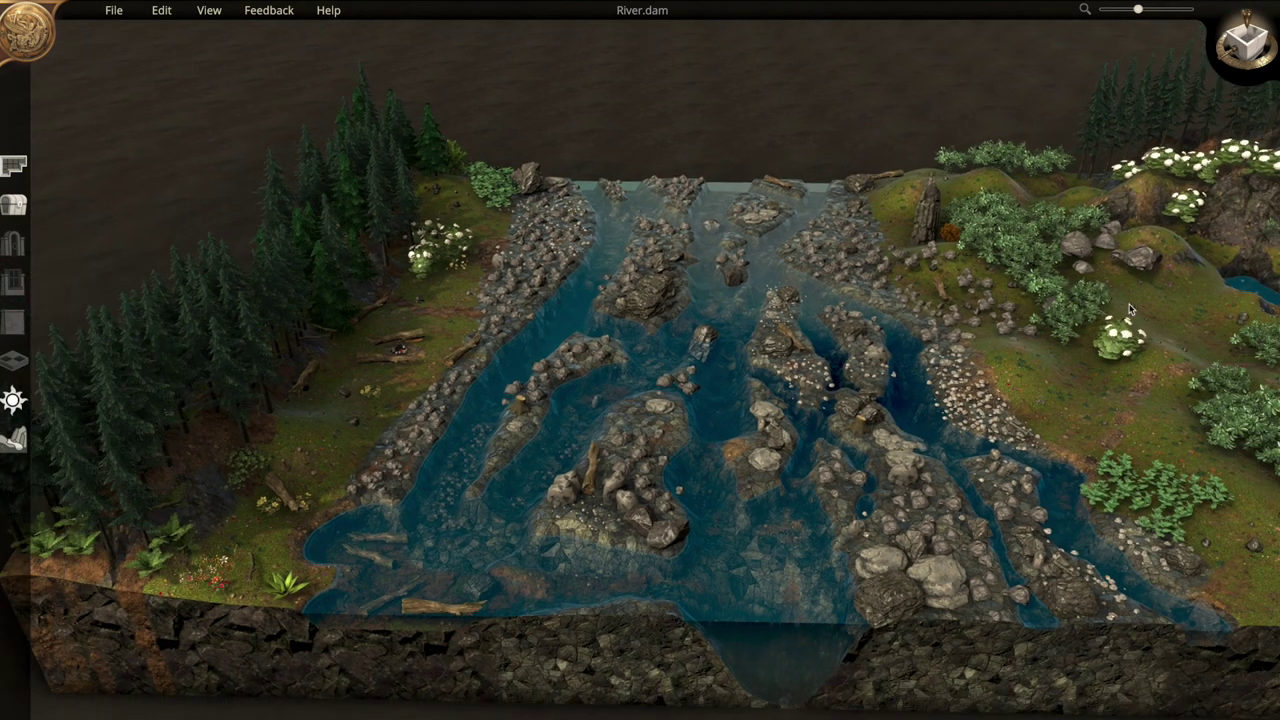
key(d)
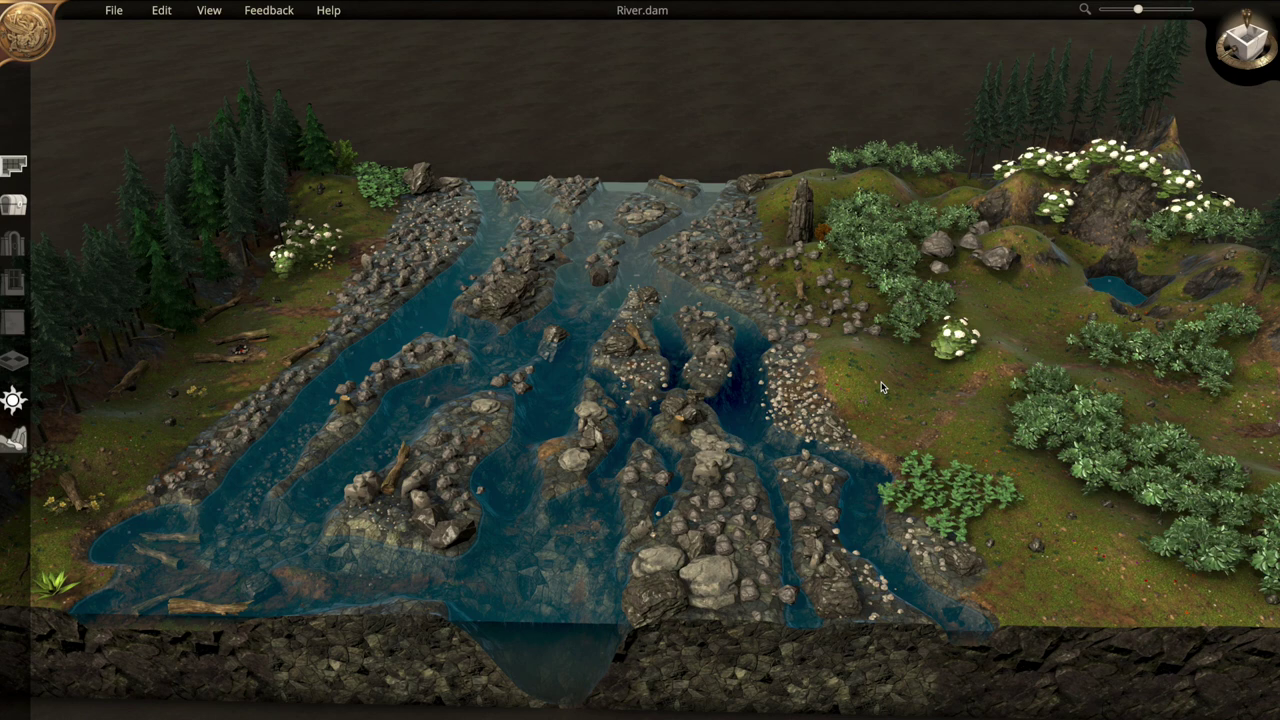
scroll(882, 387, up, 3)
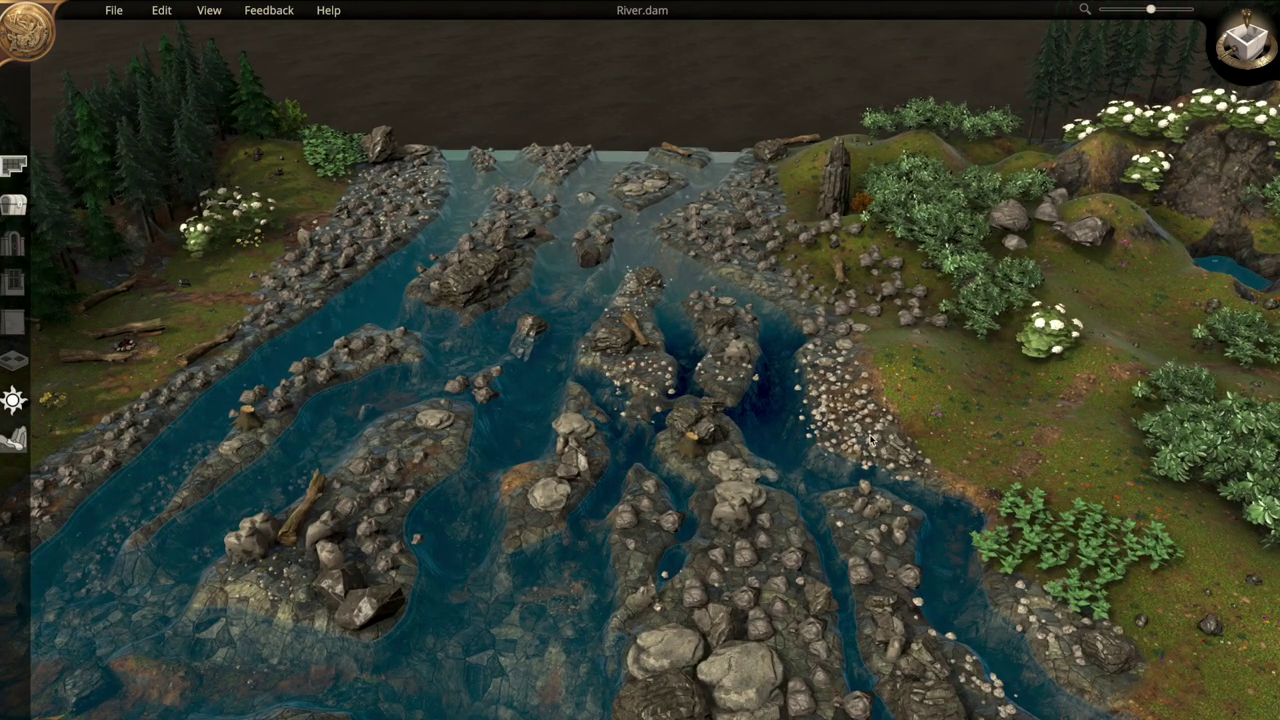
click(870, 439)
drag(870, 439, 860, 416)
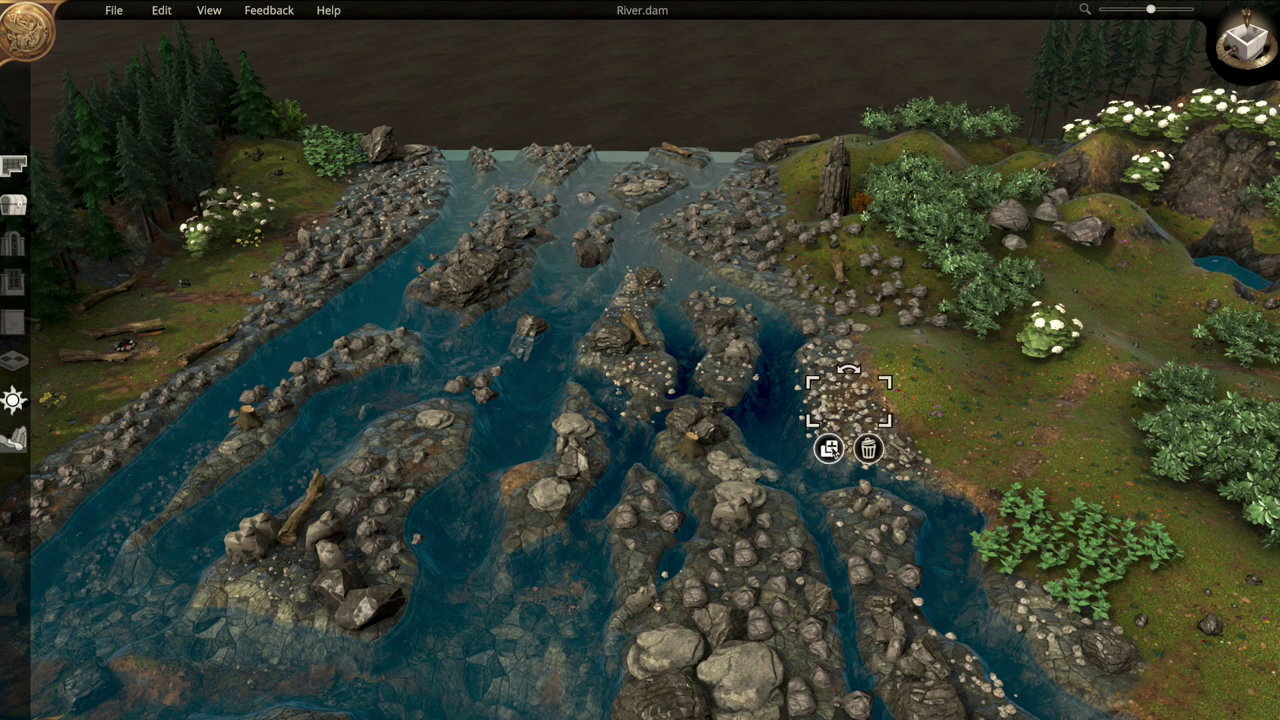
click(858, 452)
click(858, 452)
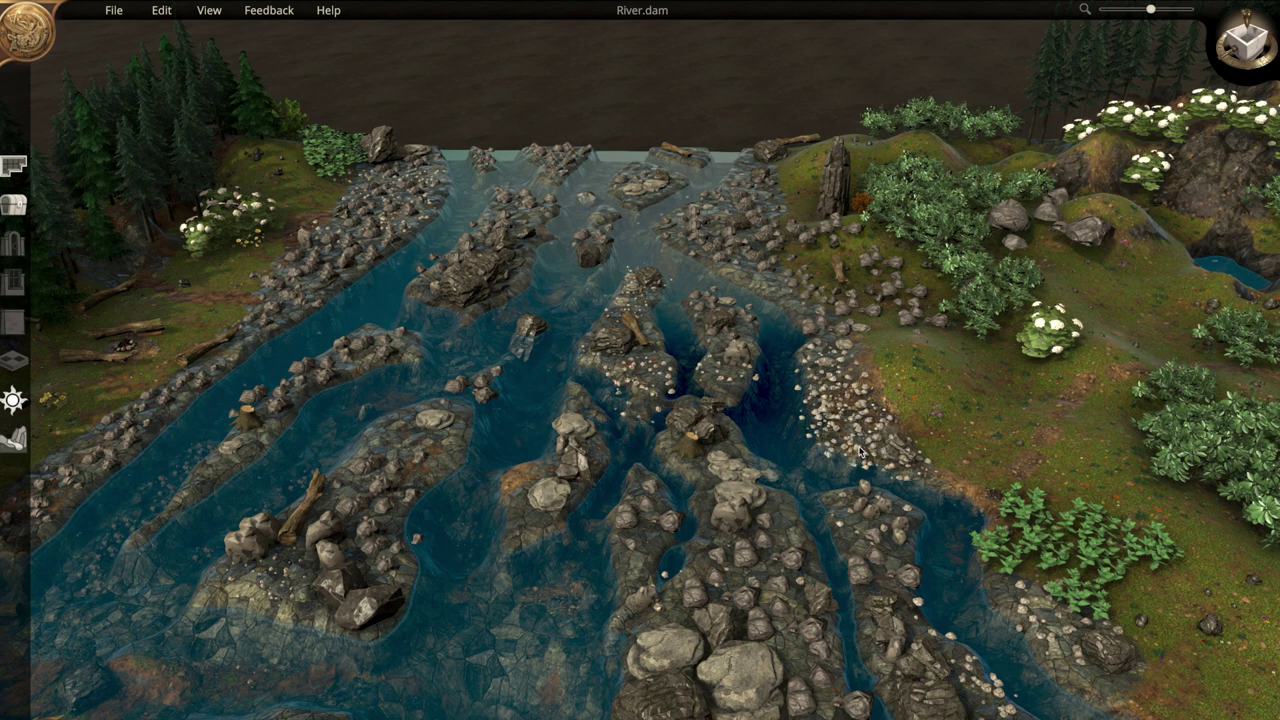
Scatter small rocks and stones across the riverbed
click(792, 558)
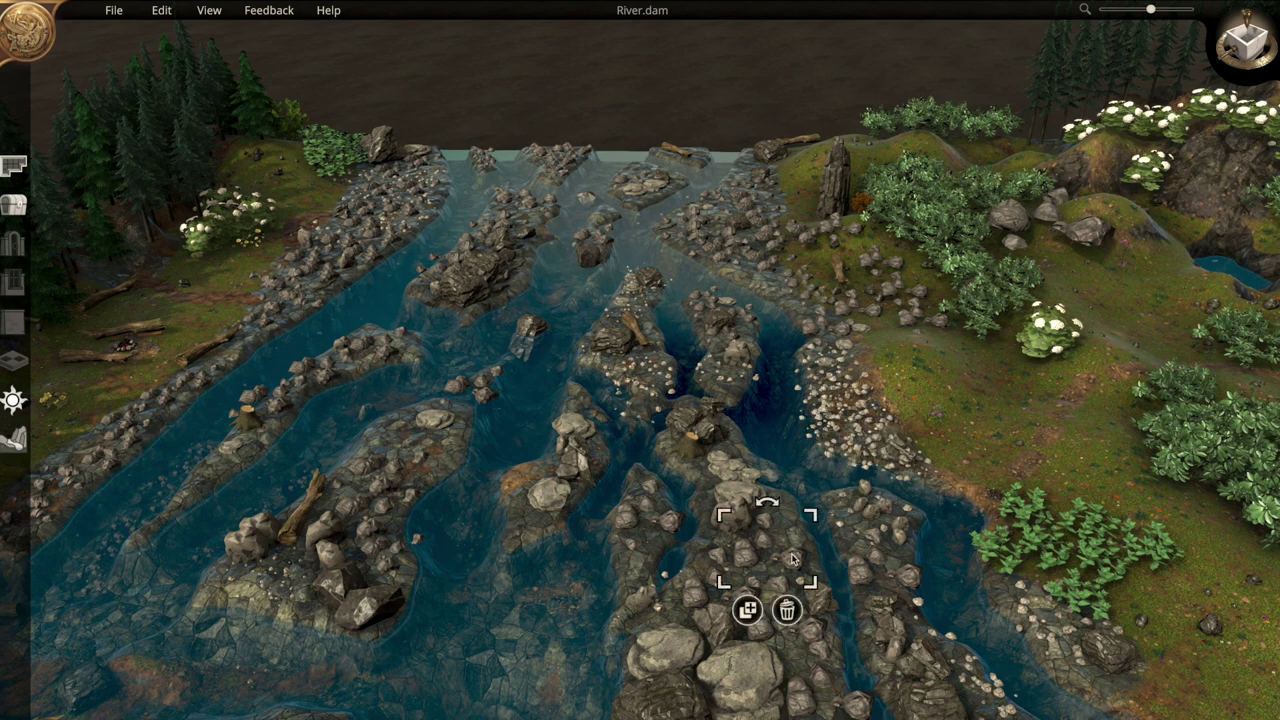
click(750, 609)
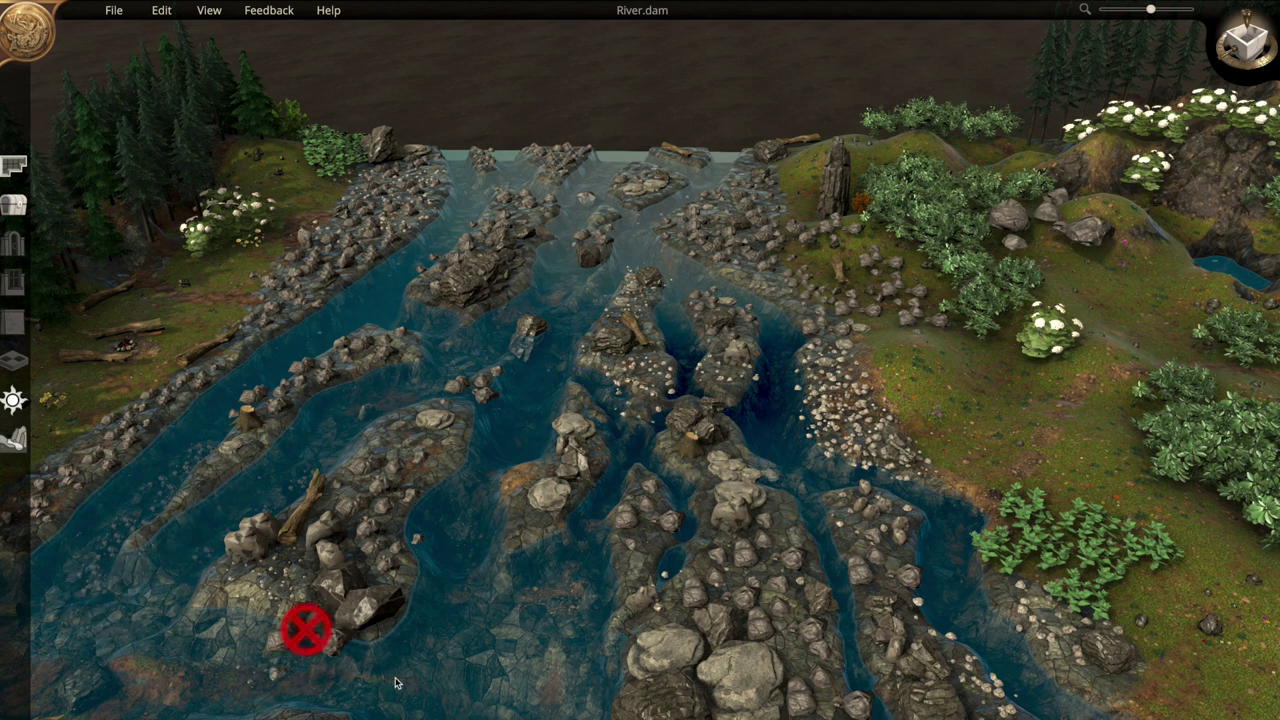
click(463, 667)
click(454, 674)
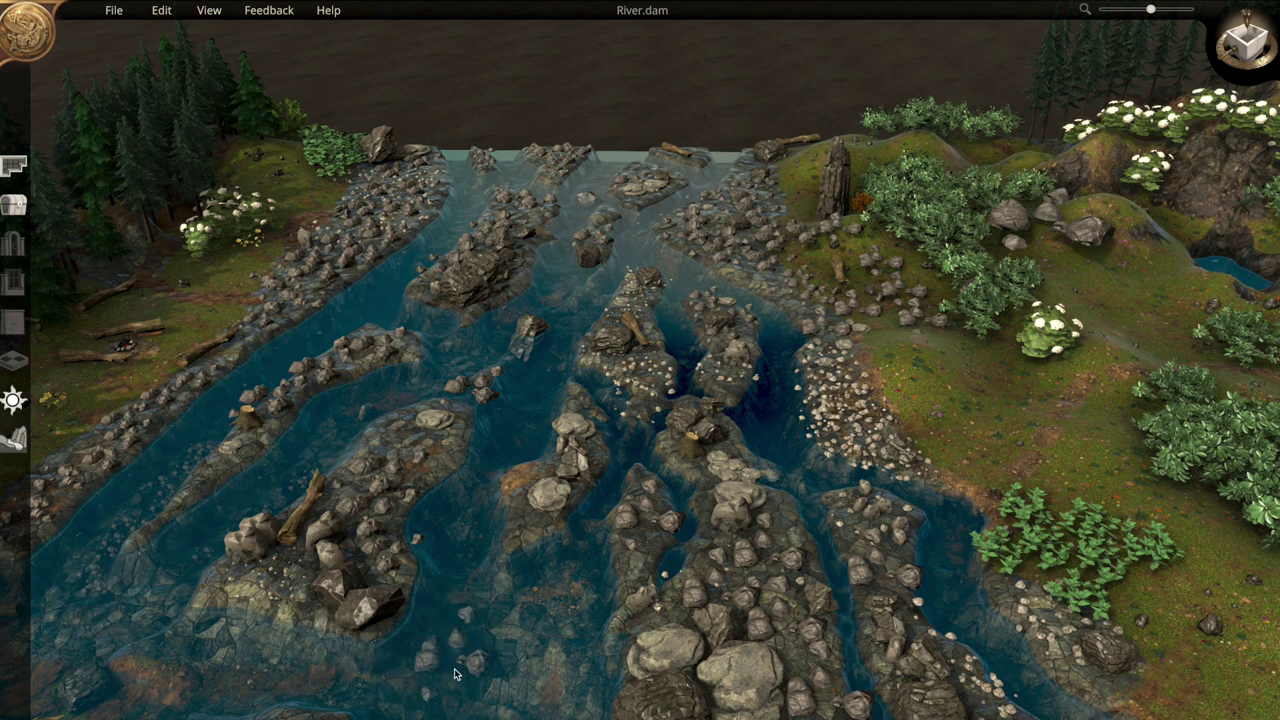
drag(546, 643, 560, 629)
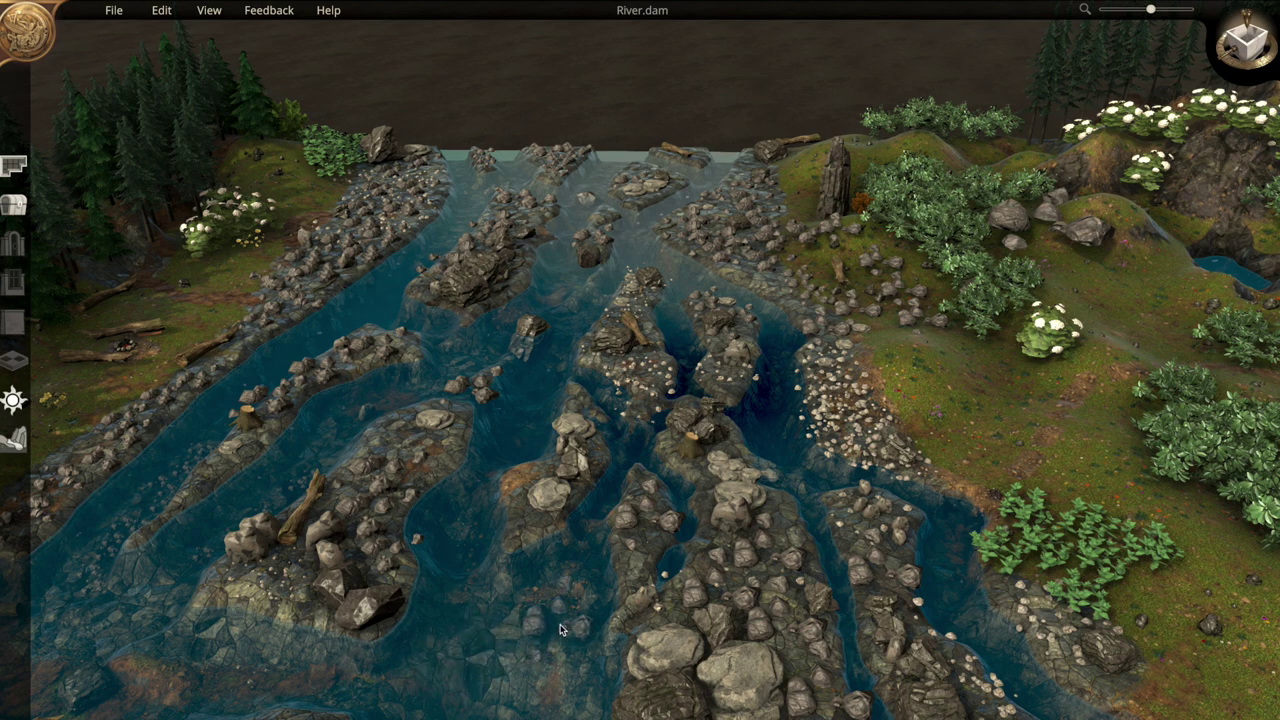
Add a small rock cluster on the grassy right bank
click(980, 395)
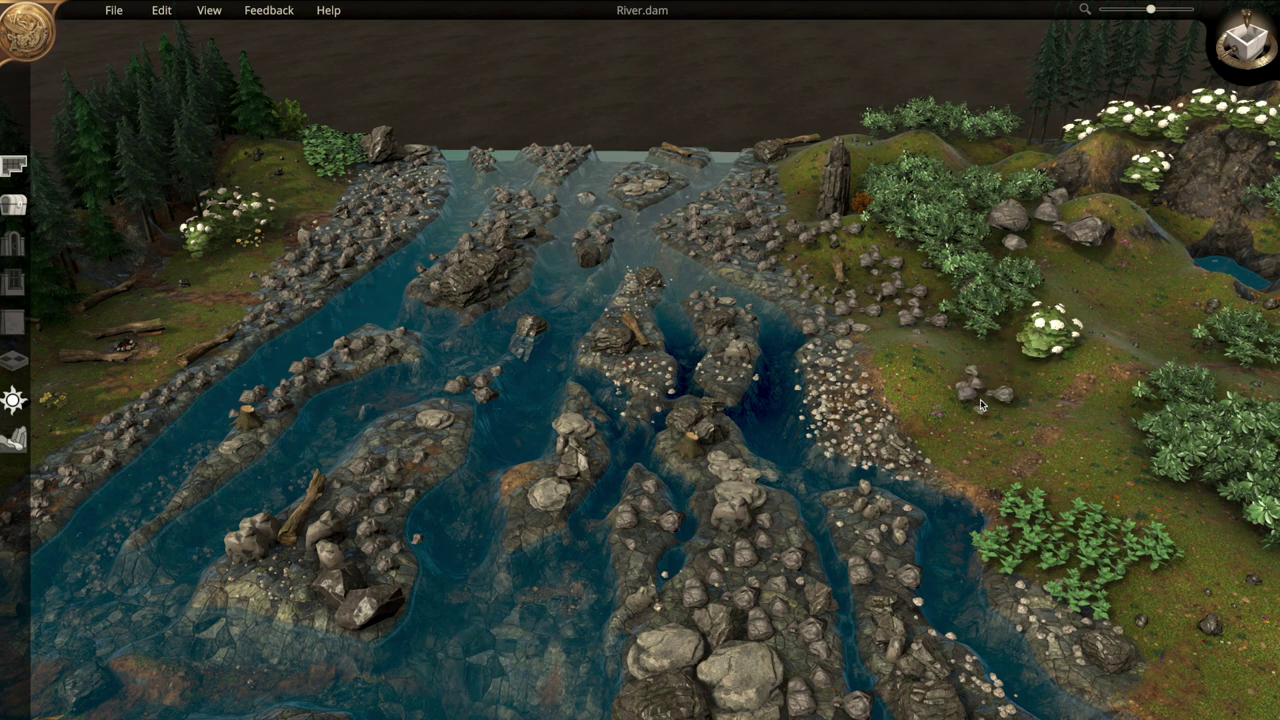
click(915, 362)
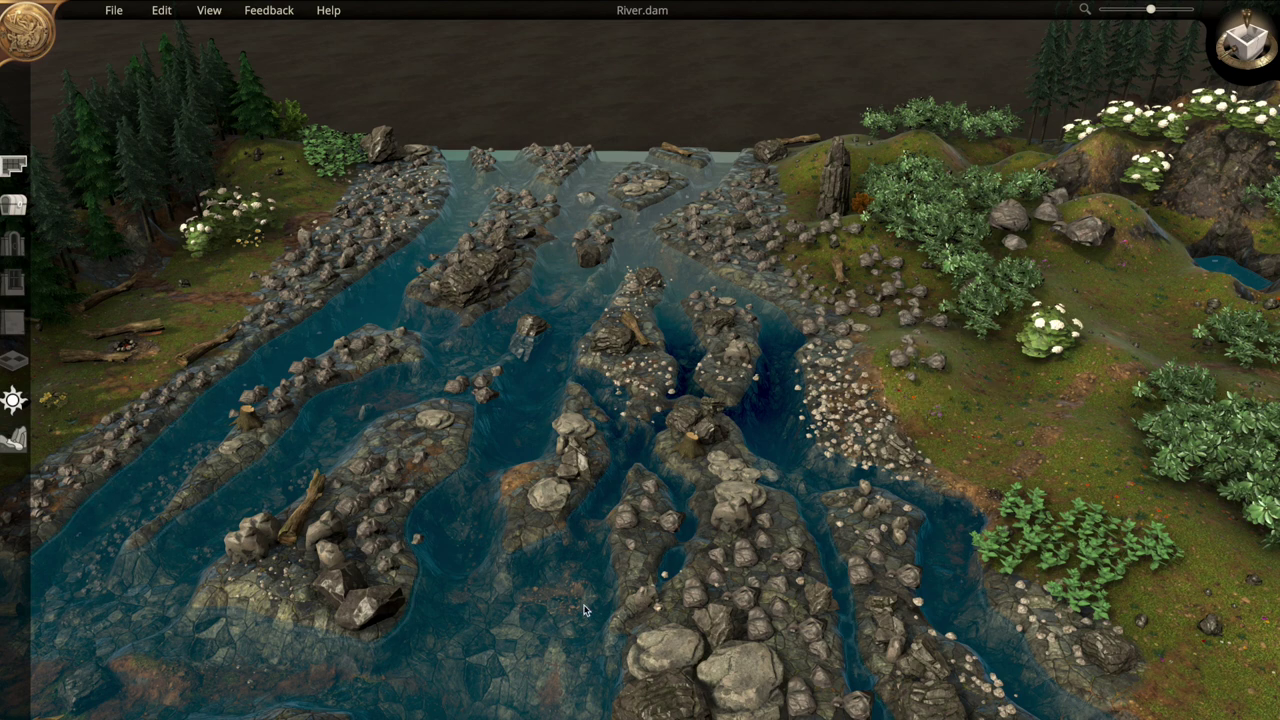
scroll(585, 610, up, 3)
With a smaller brush, paint a brown earth texture streak along the central riverbed
key(s)
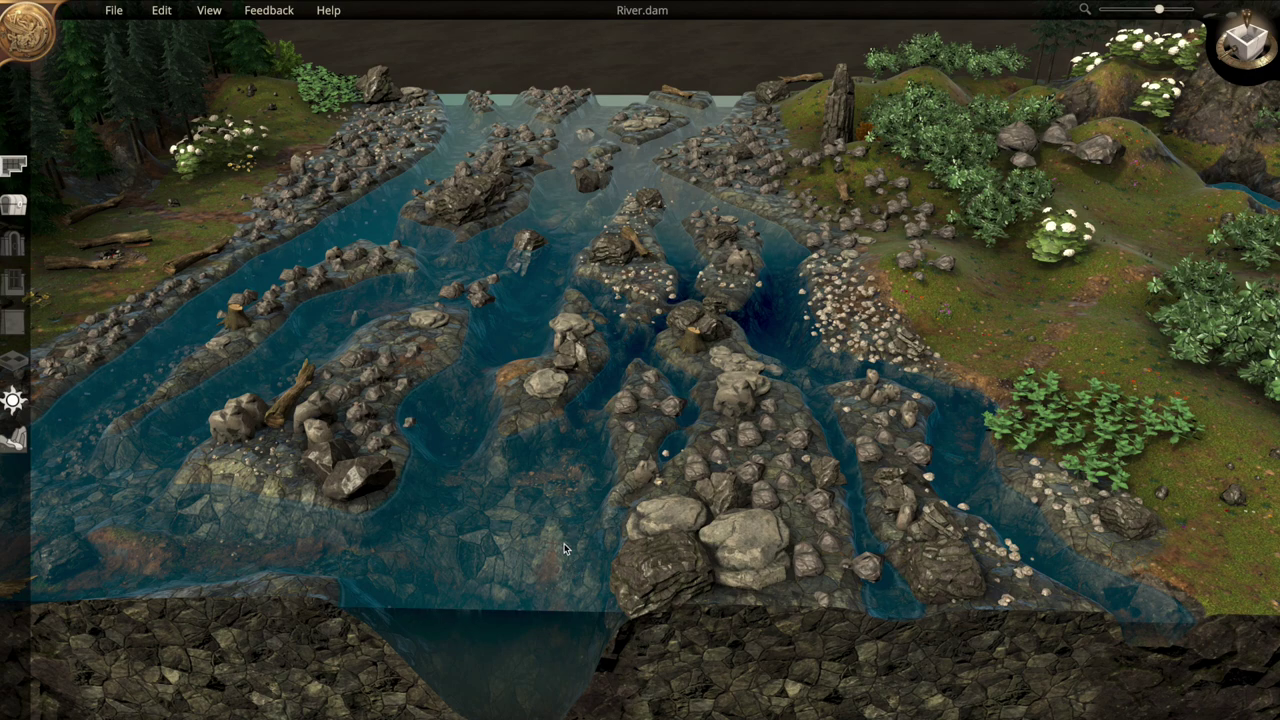
scroll(565, 548, down, 2)
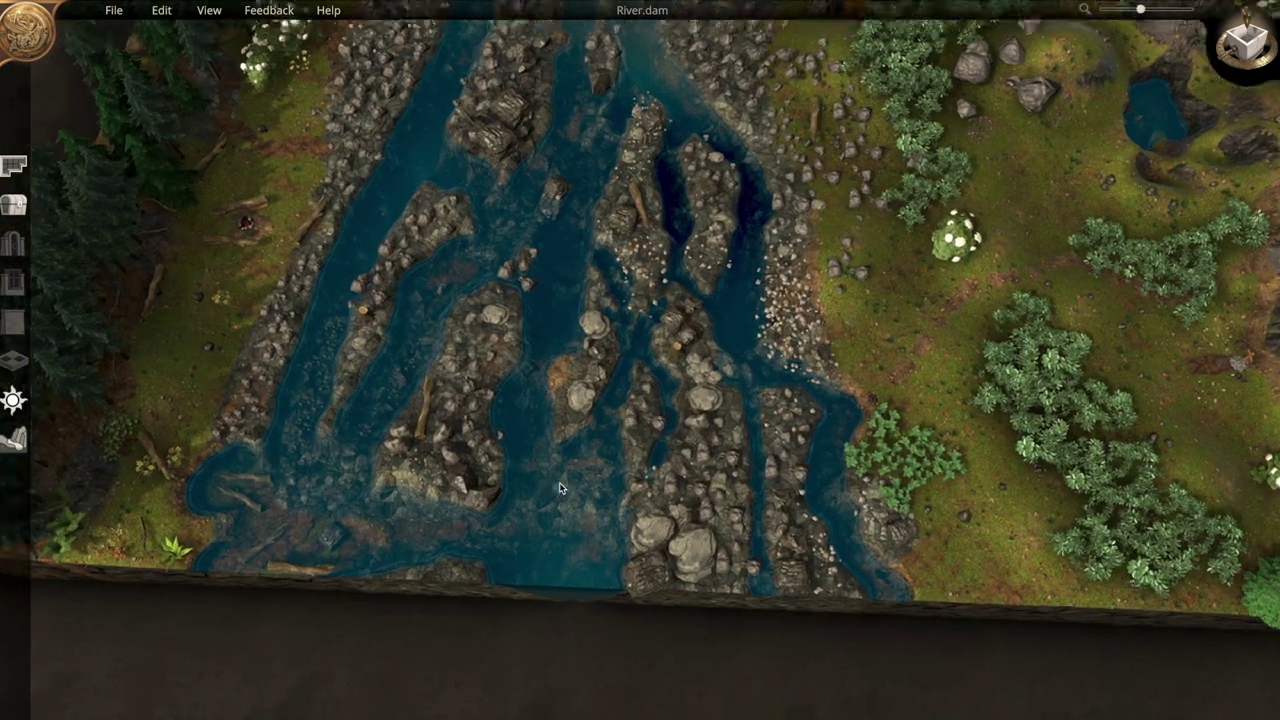
scroll(559, 482, up, 3)
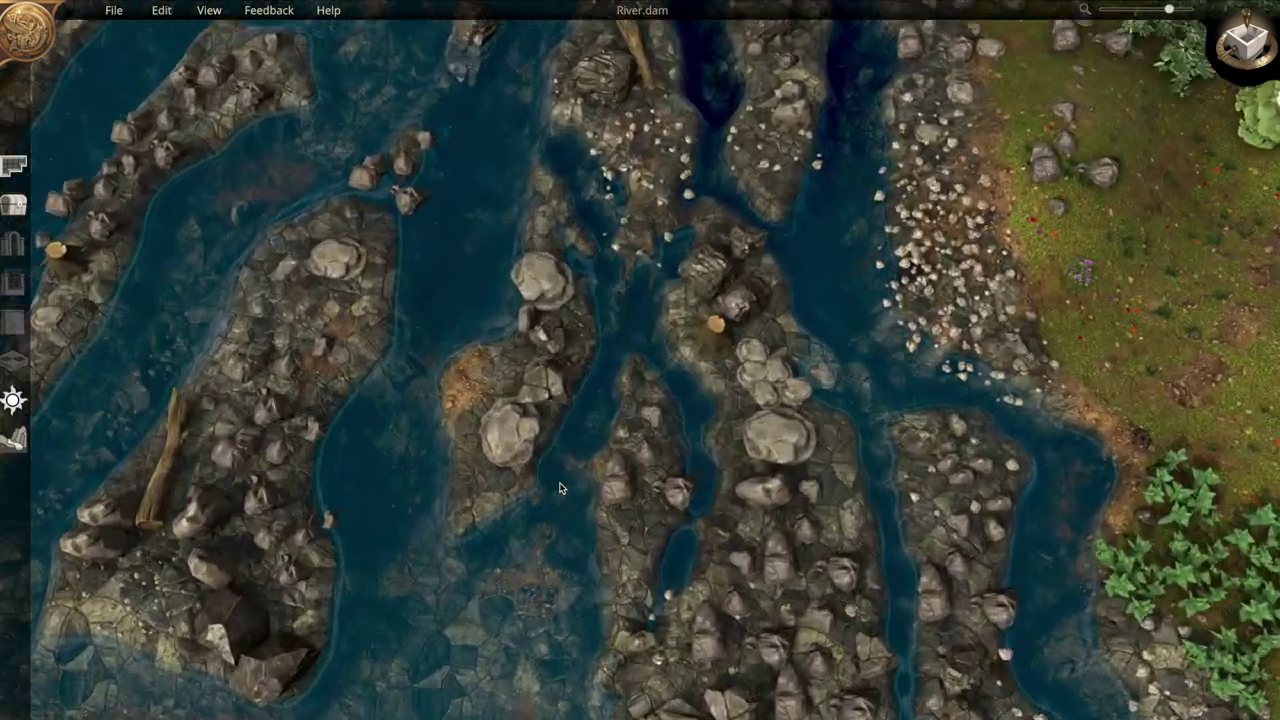
key(a)
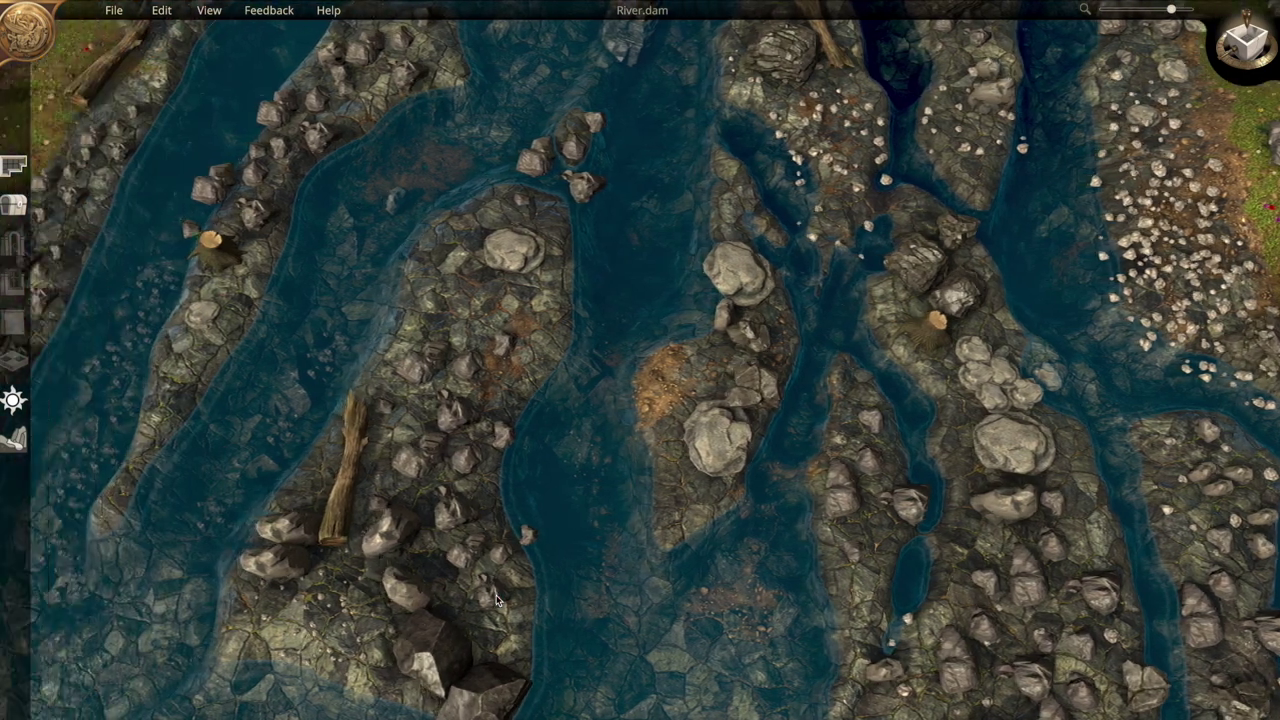
click(14, 440)
click(104, 98)
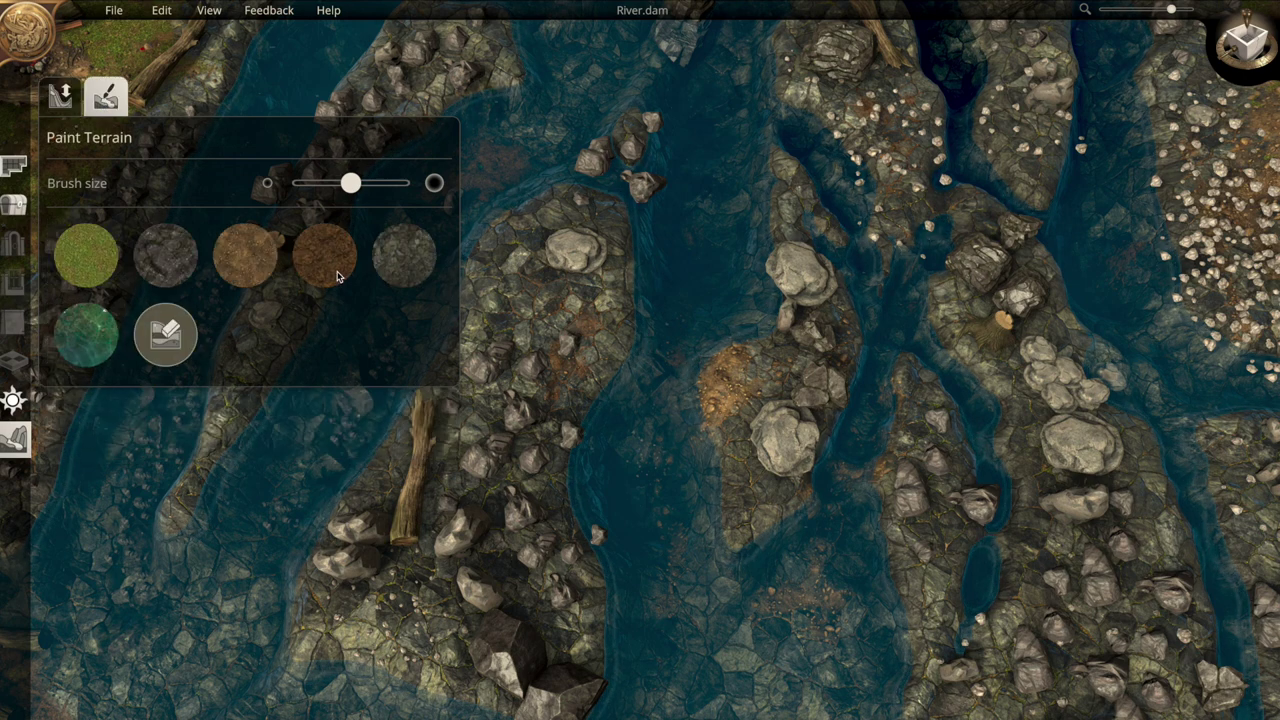
click(324, 255)
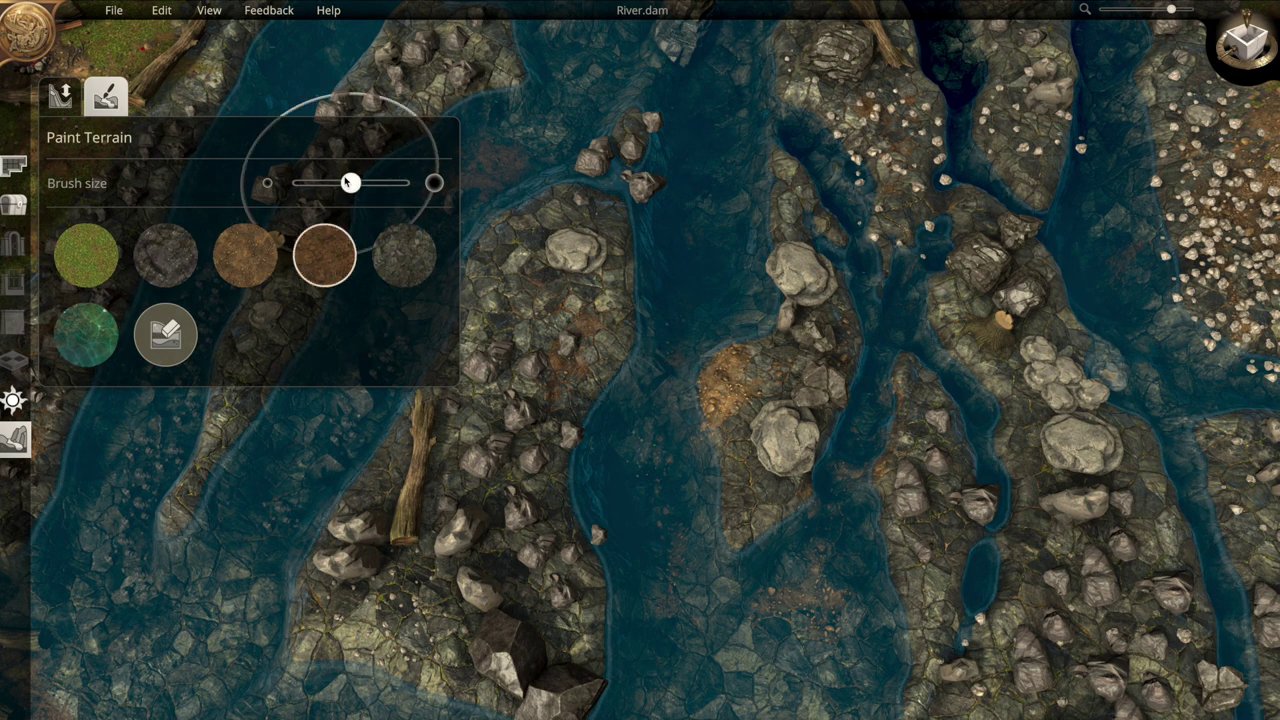
drag(350, 183, 283, 184)
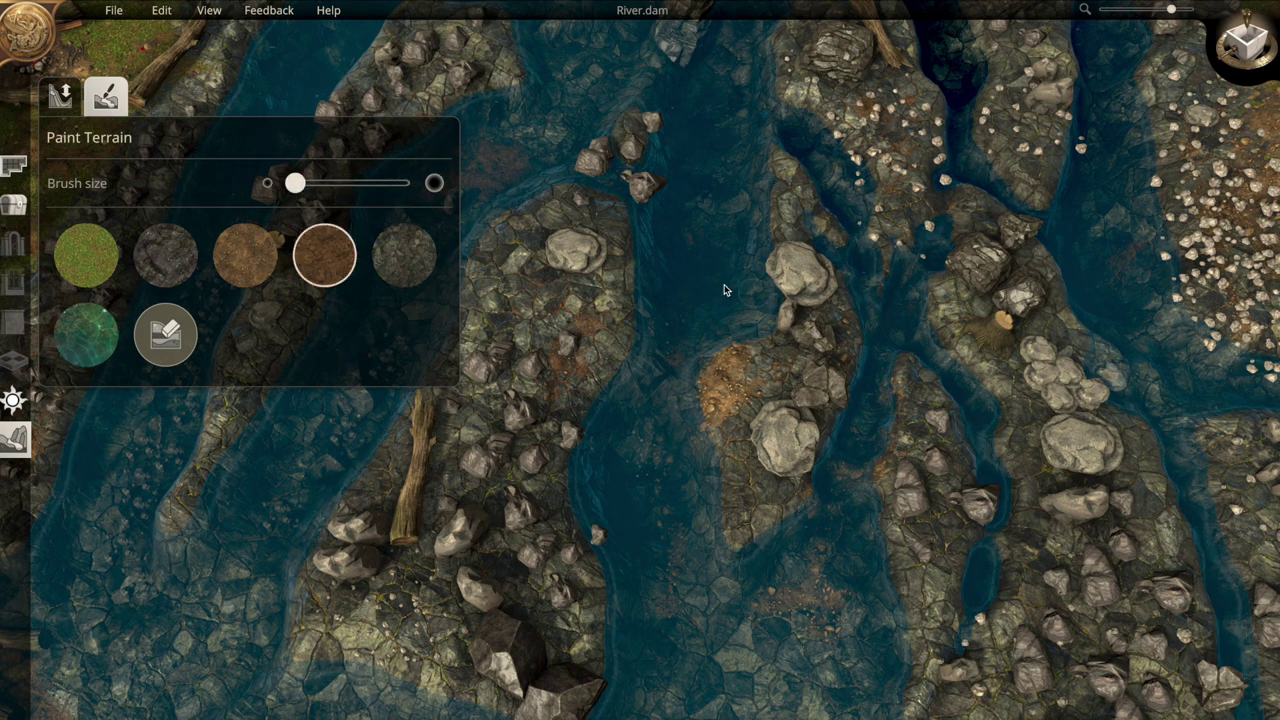
drag(692, 262, 678, 393)
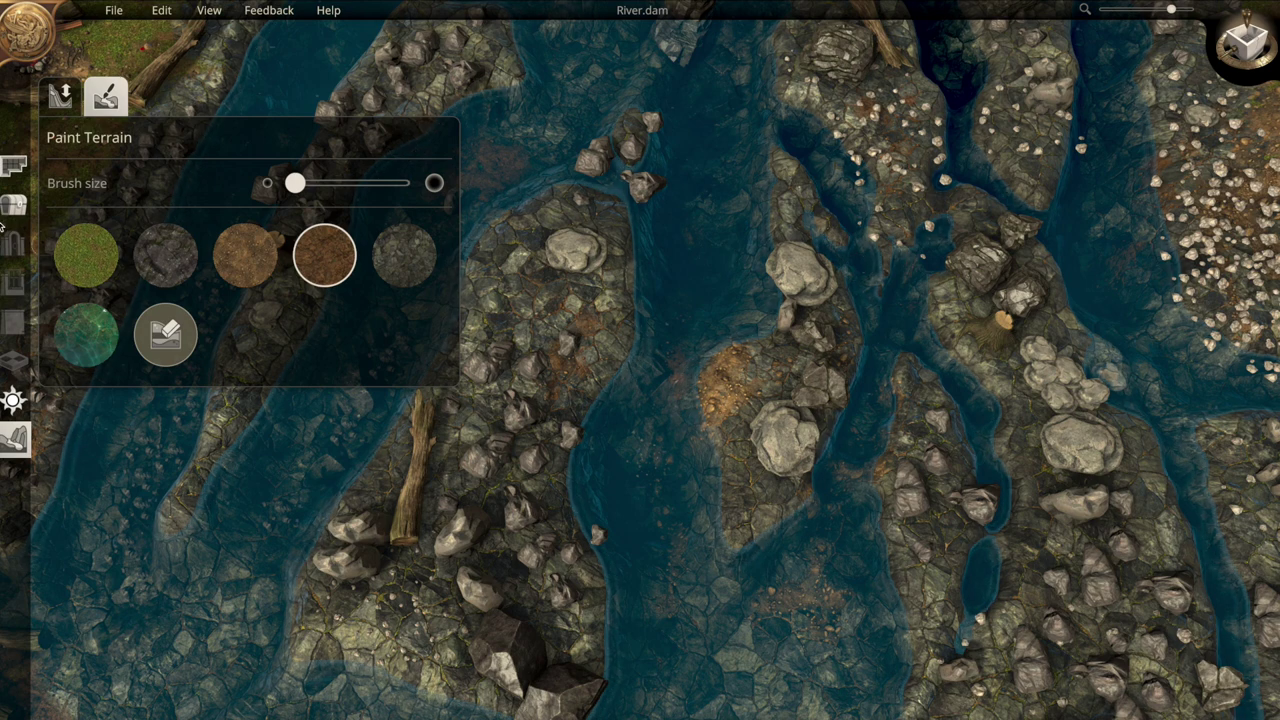
Set the time of day to a warm sunset
click(6, 212)
click(5, 212)
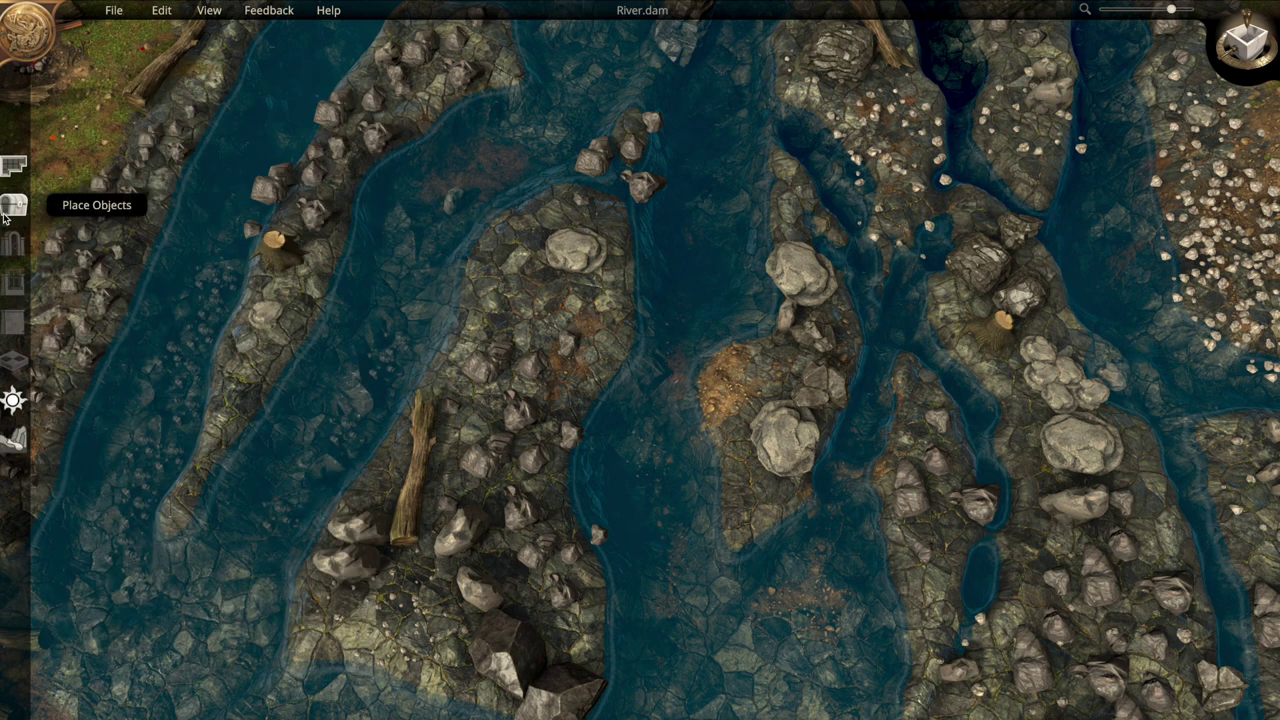
scroll(327, 316, down, 3)
scroll(327, 318, down, 2)
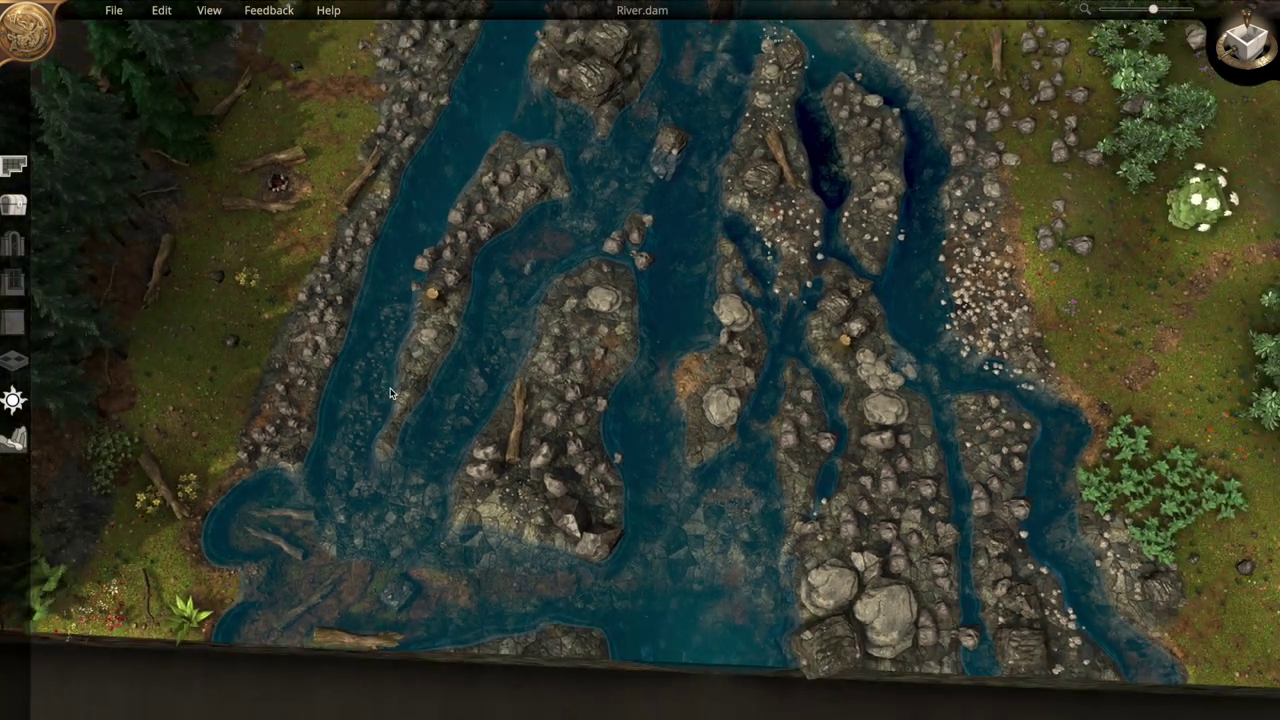
scroll(392, 368, up, 2)
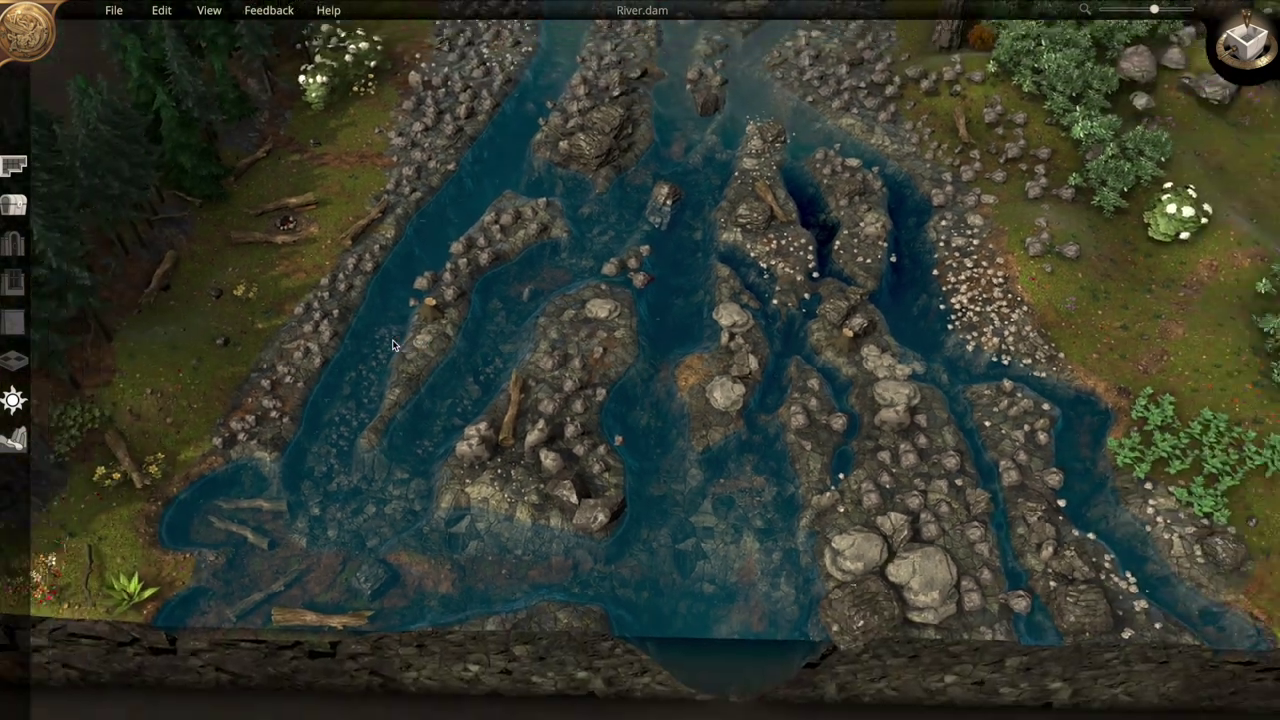
scroll(392, 339, down, 3)
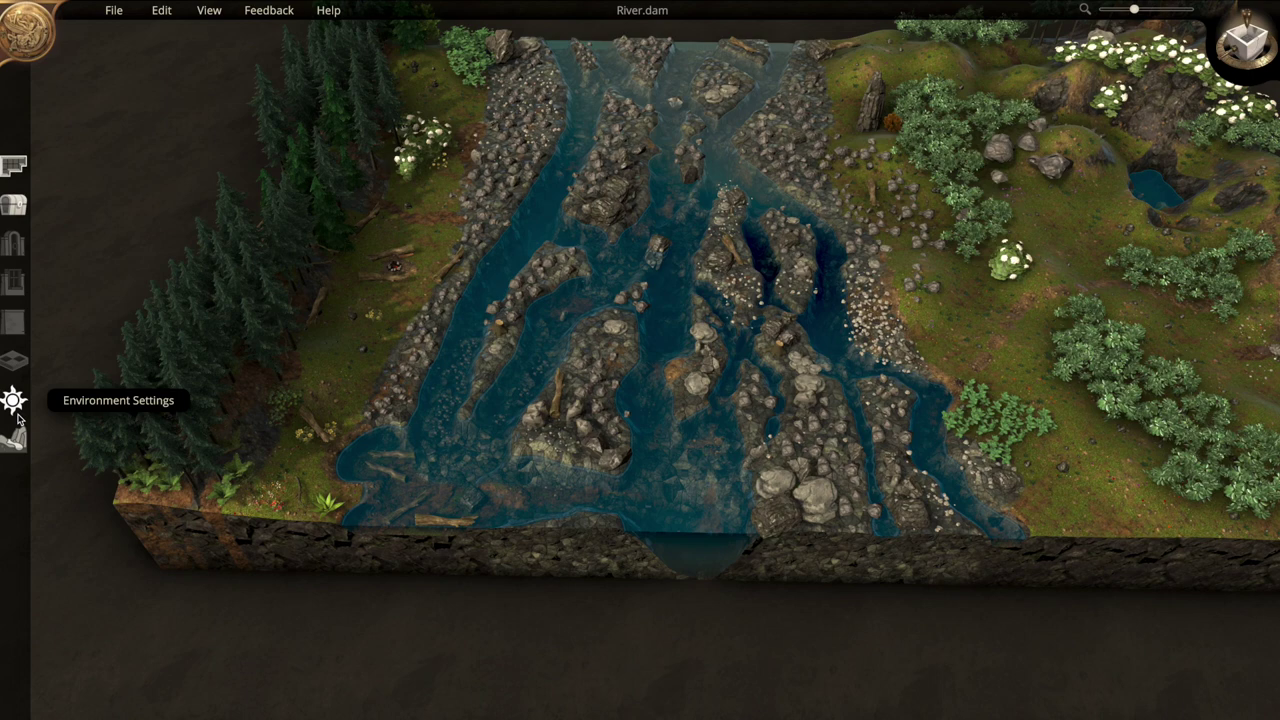
click(14, 400)
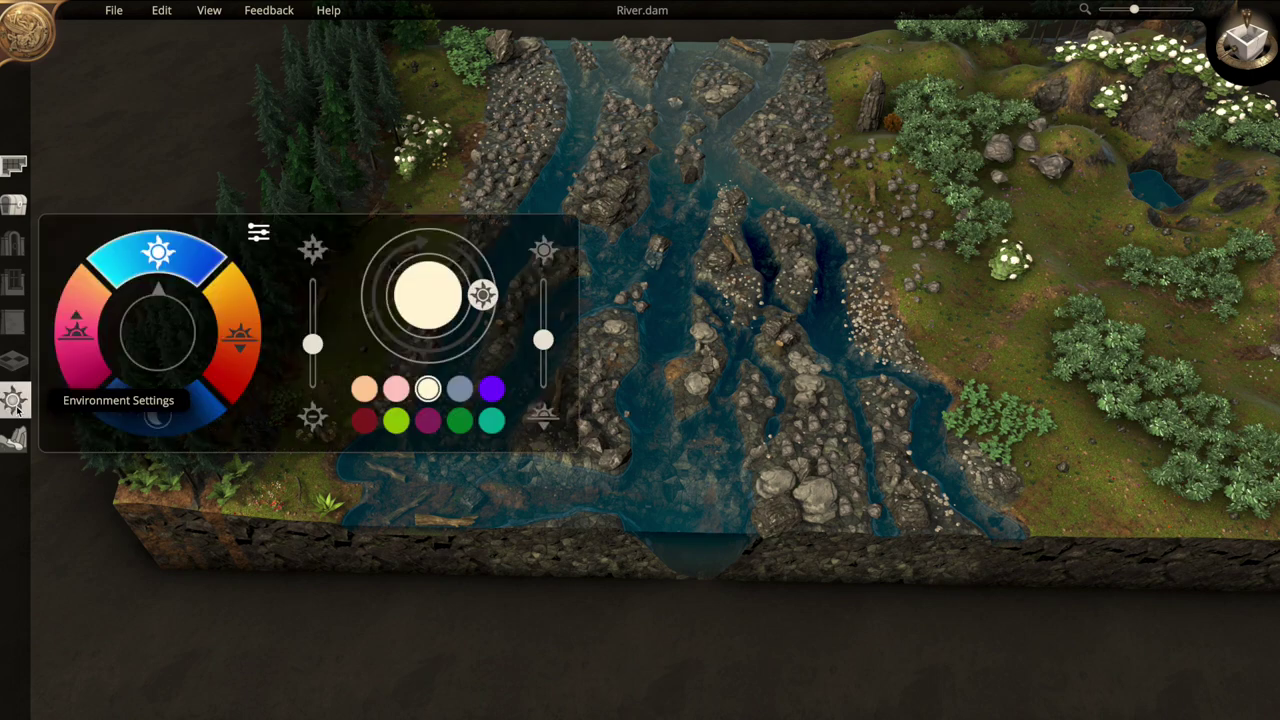
click(235, 358)
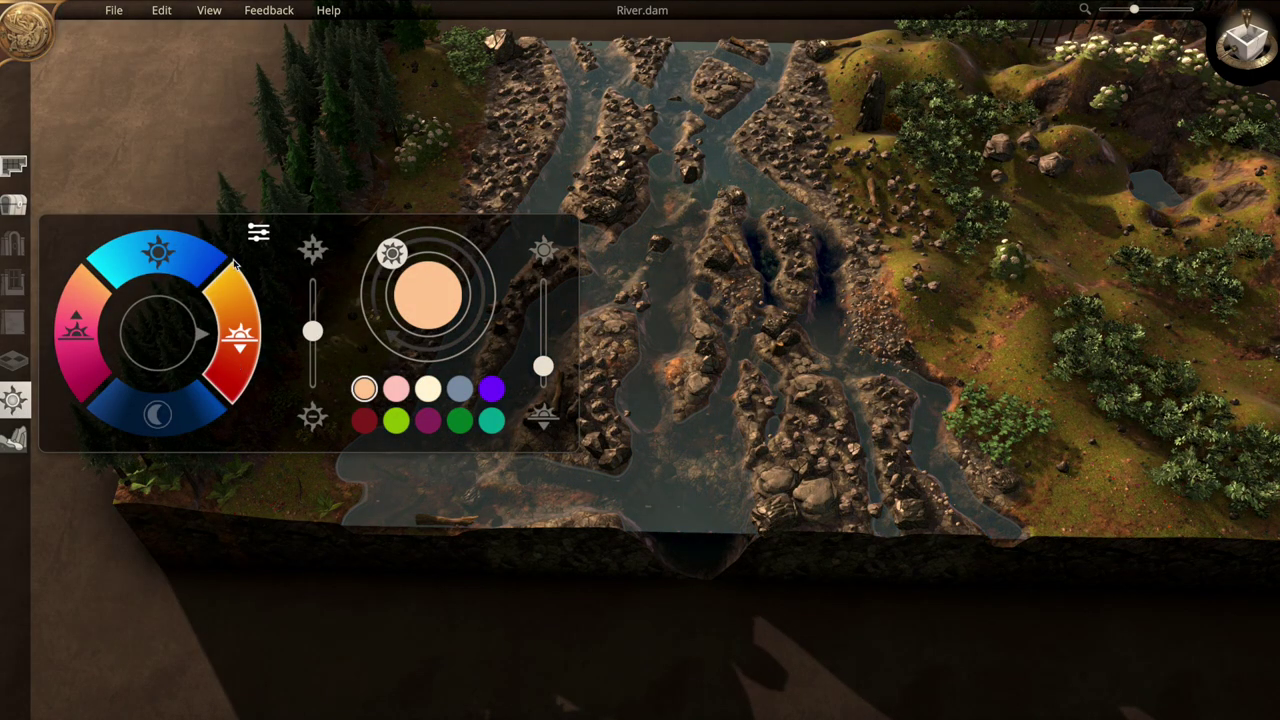
click(18, 400)
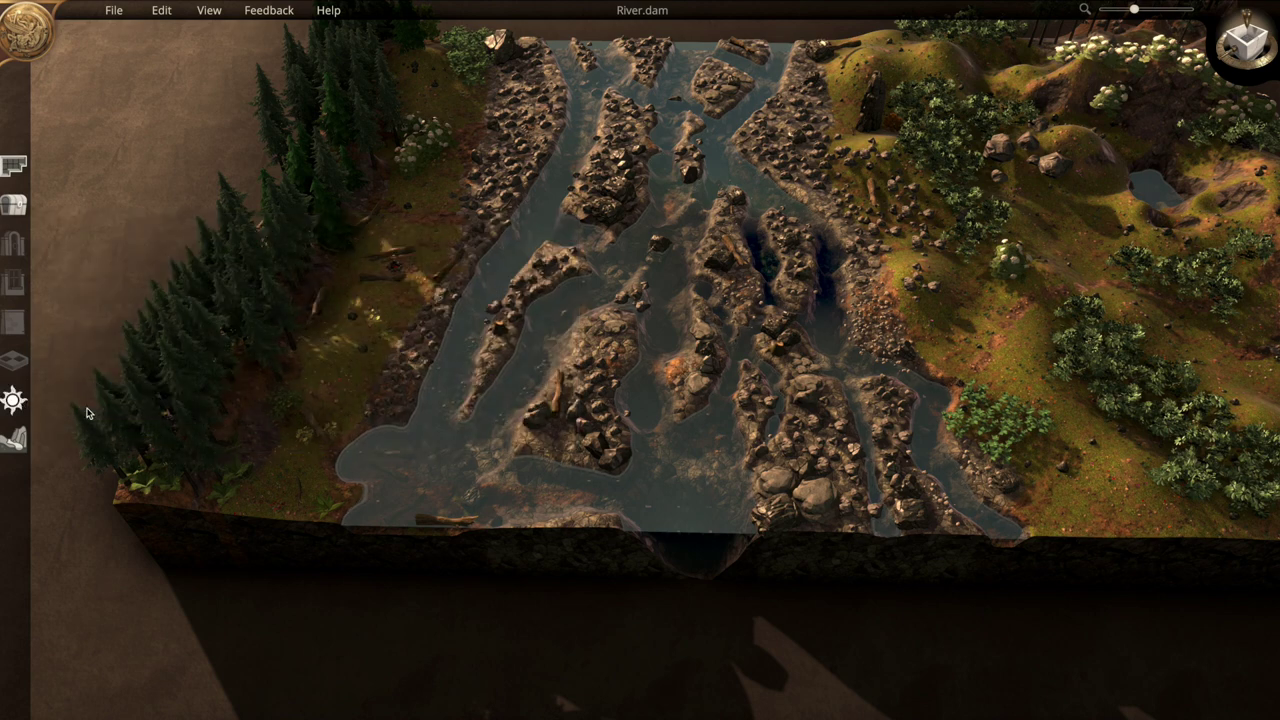
Zoom in on the left-bank campsite and select the campfire
scroll(86, 413, up, 2)
scroll(86, 413, up, 2)
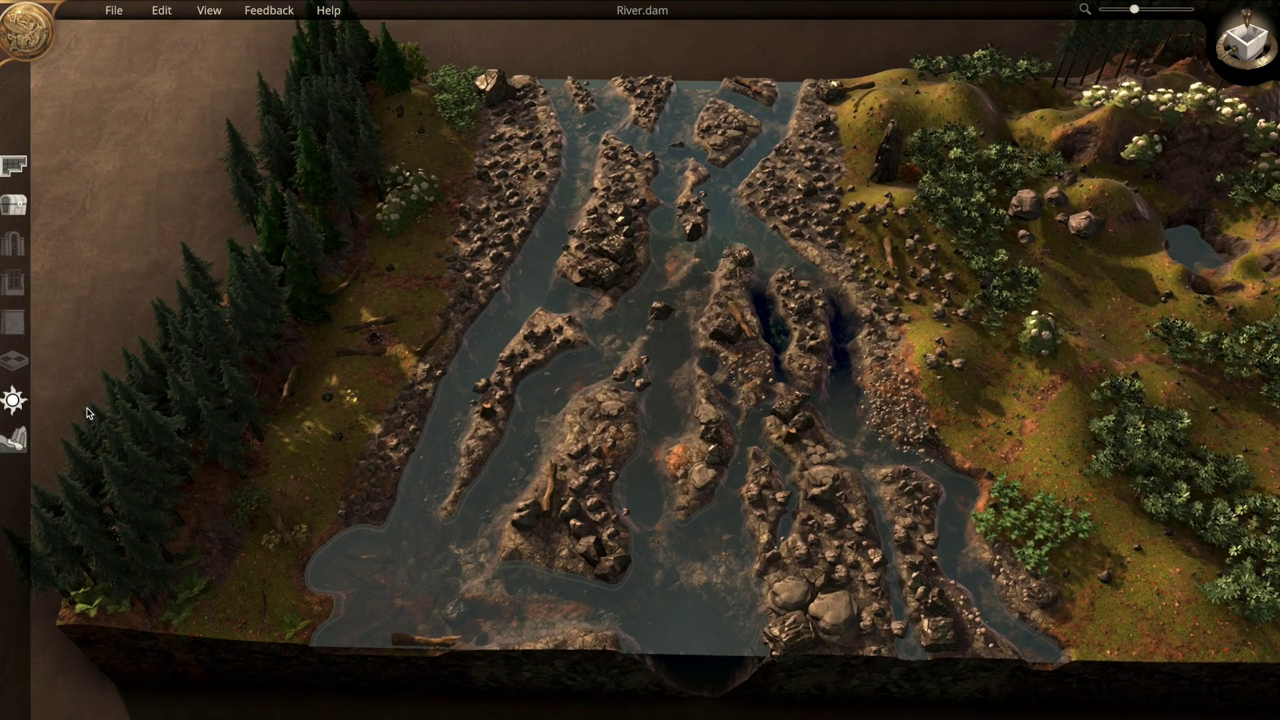
scroll(86, 413, up, 2)
scroll(352, 386, up, 1)
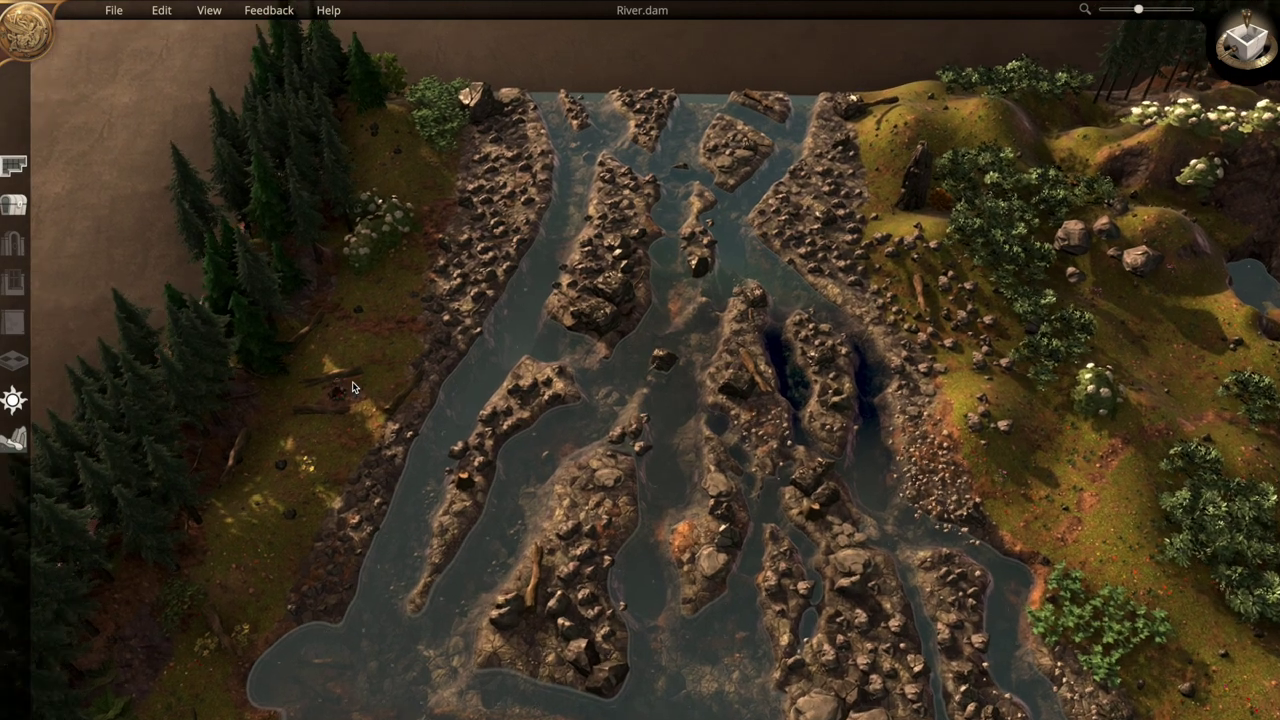
scroll(352, 386, up, 2)
scroll(352, 386, up, 2)
scroll(352, 386, up, 2)
key(Left)
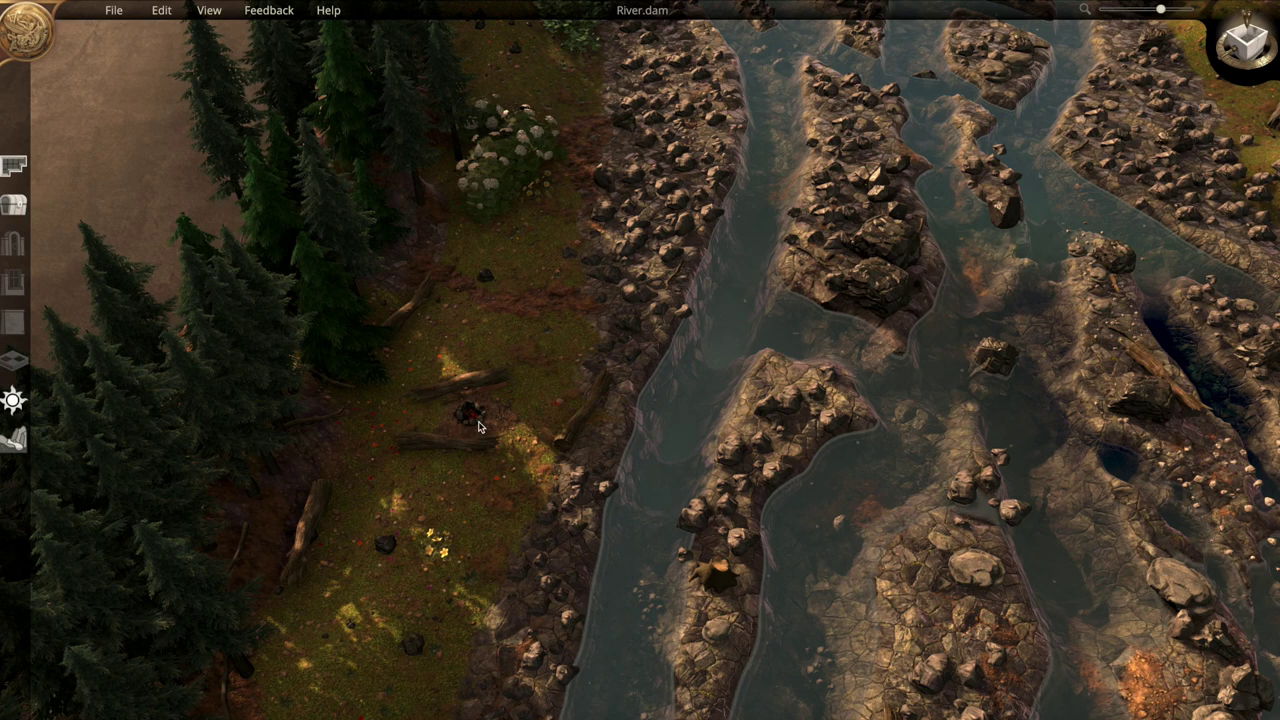
click(474, 418)
Light the left-bank campfire and place a 'tent' just above it
click(469, 461)
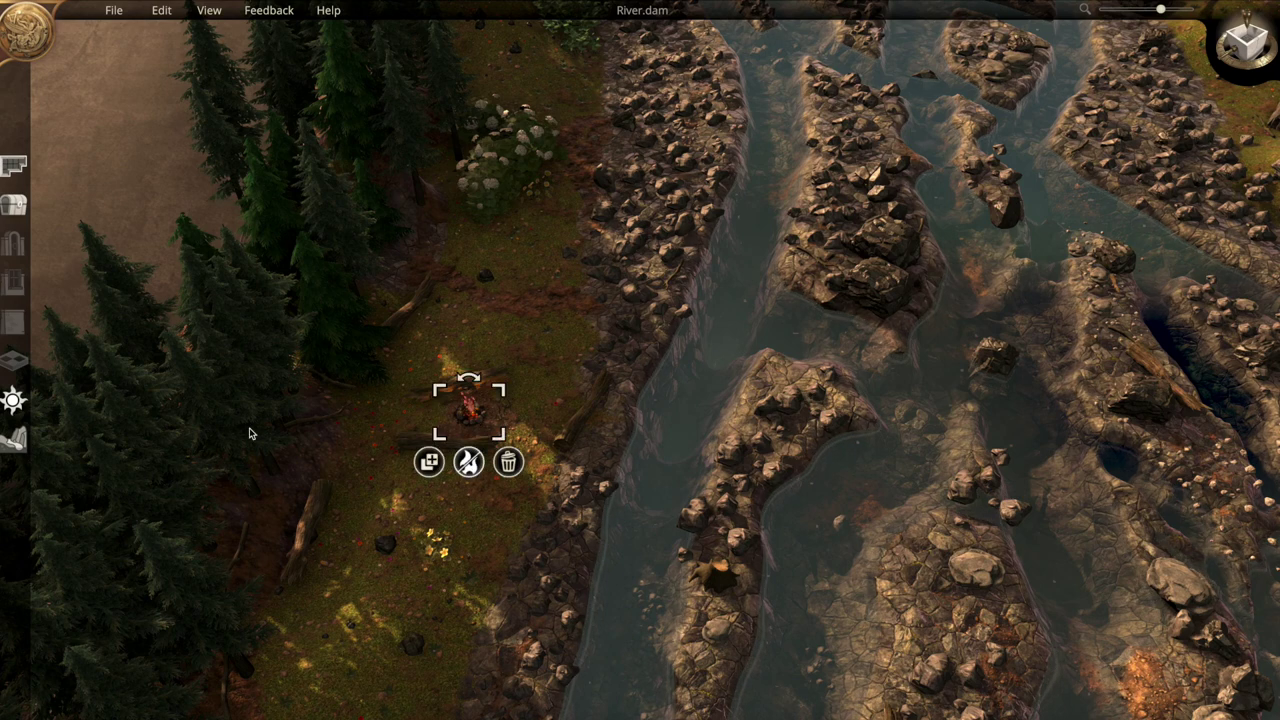
click(14, 207)
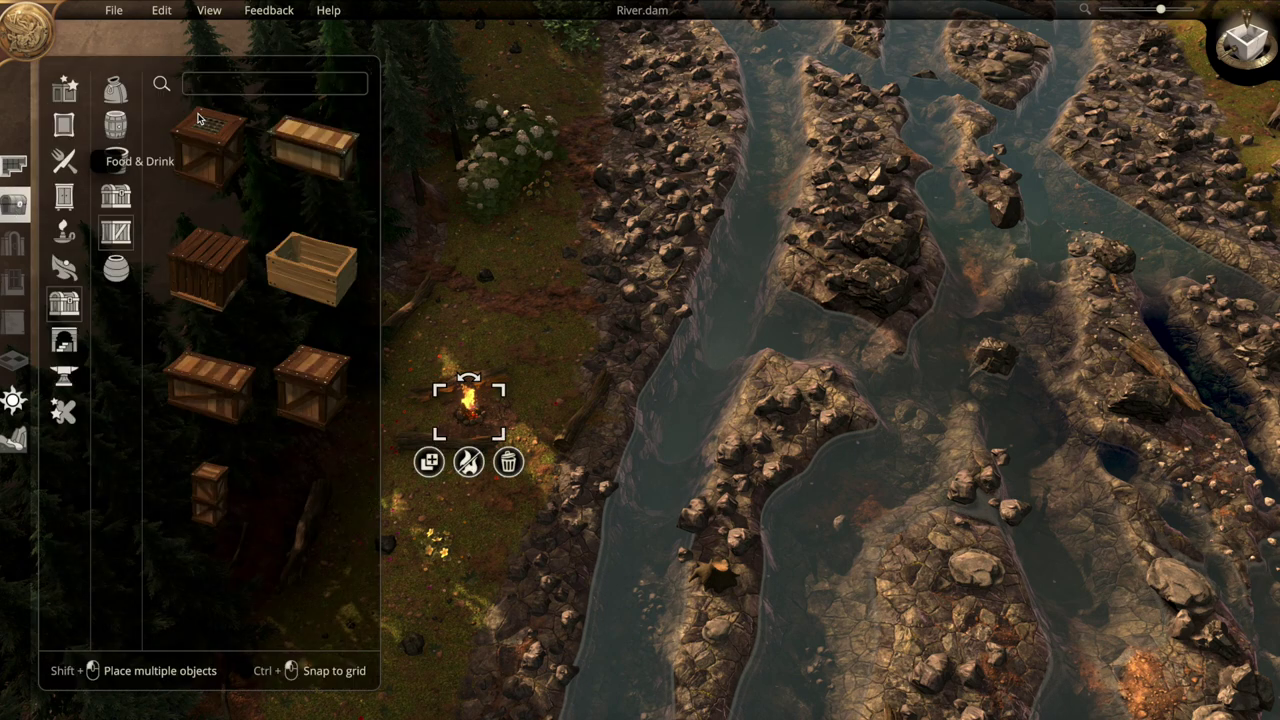
text(tent)
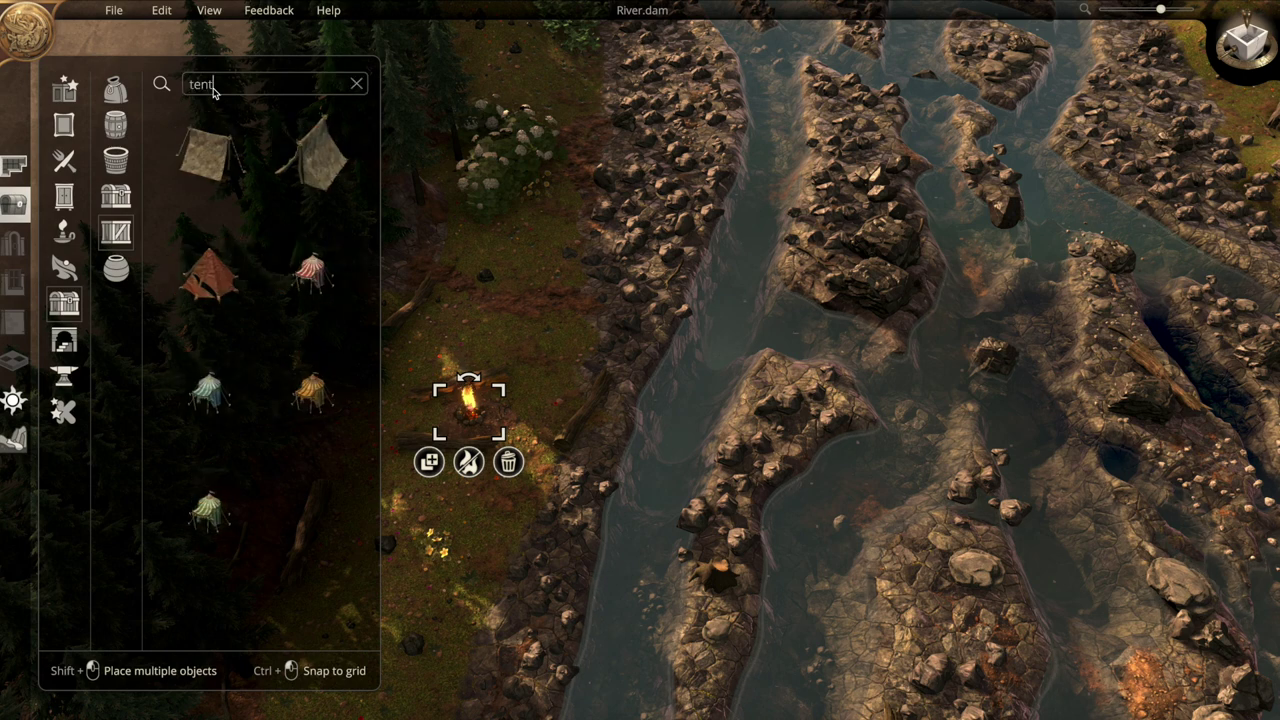
click(313, 150)
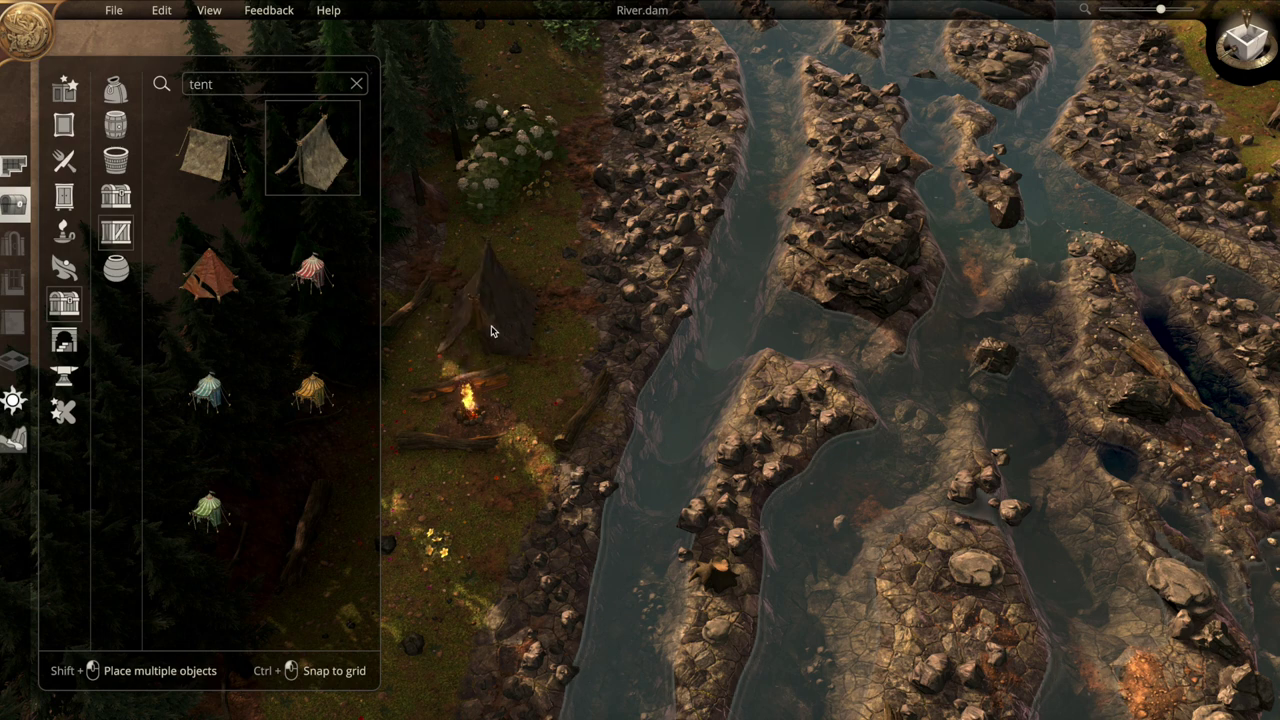
click(491, 325)
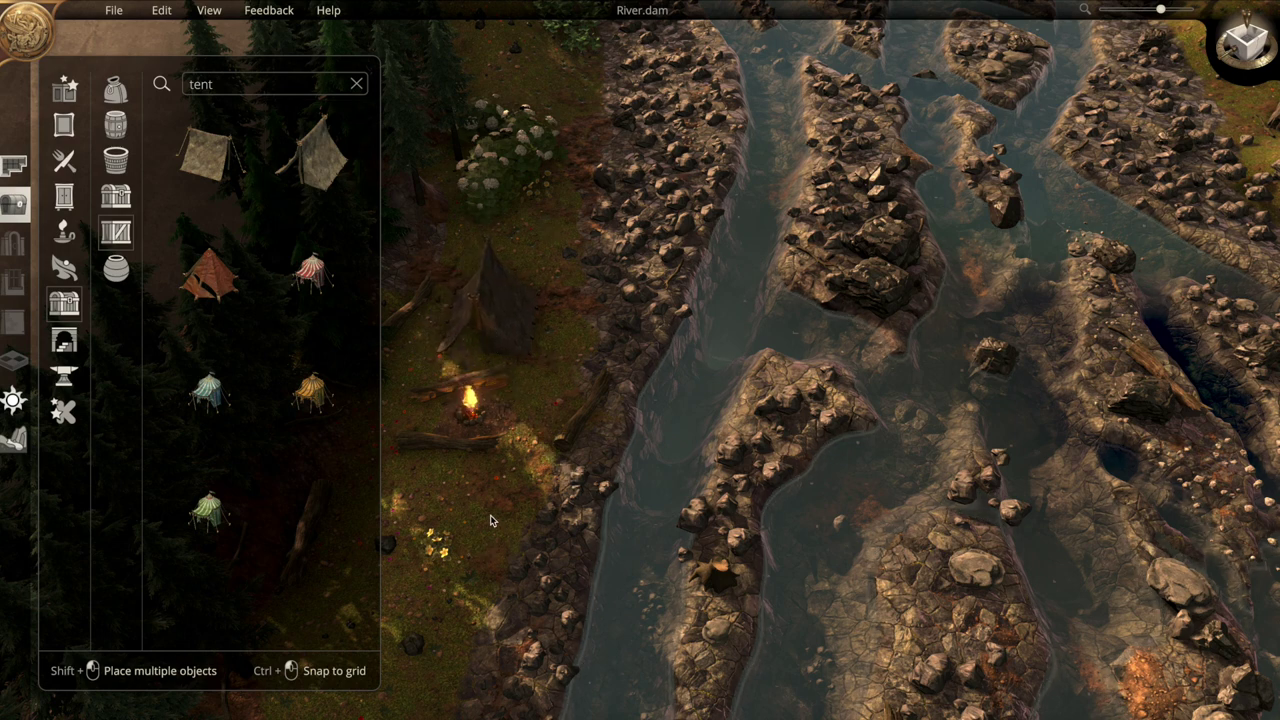
click(14, 205)
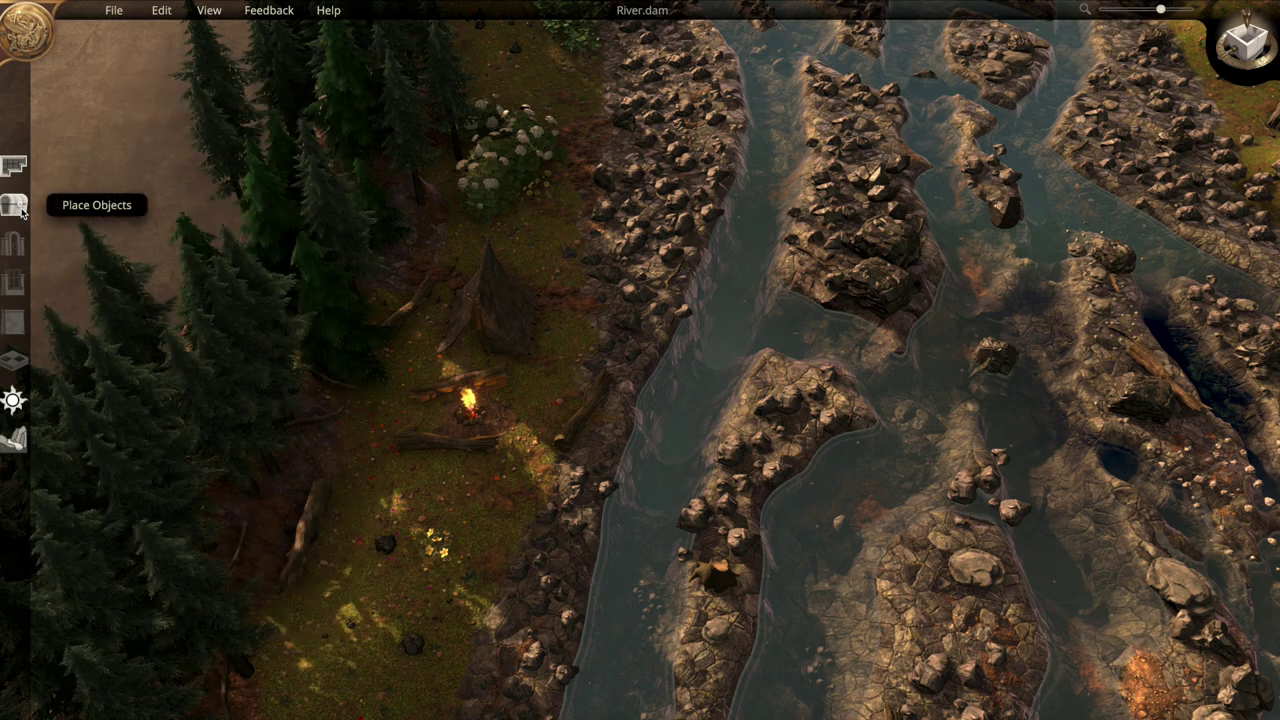
Rotate and zoom the view so the river runs vertically
scroll(355, 479, up, 3)
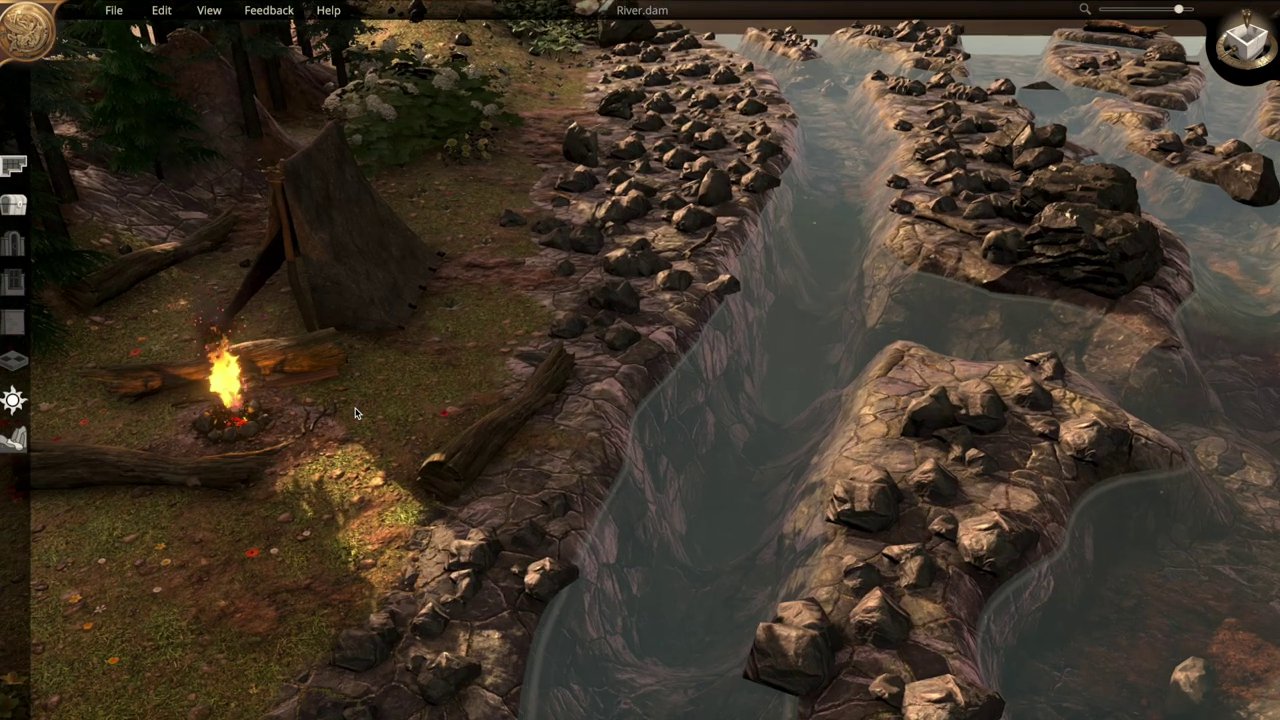
scroll(313, 428, up, 2)
right_drag(313, 428, 383, 473)
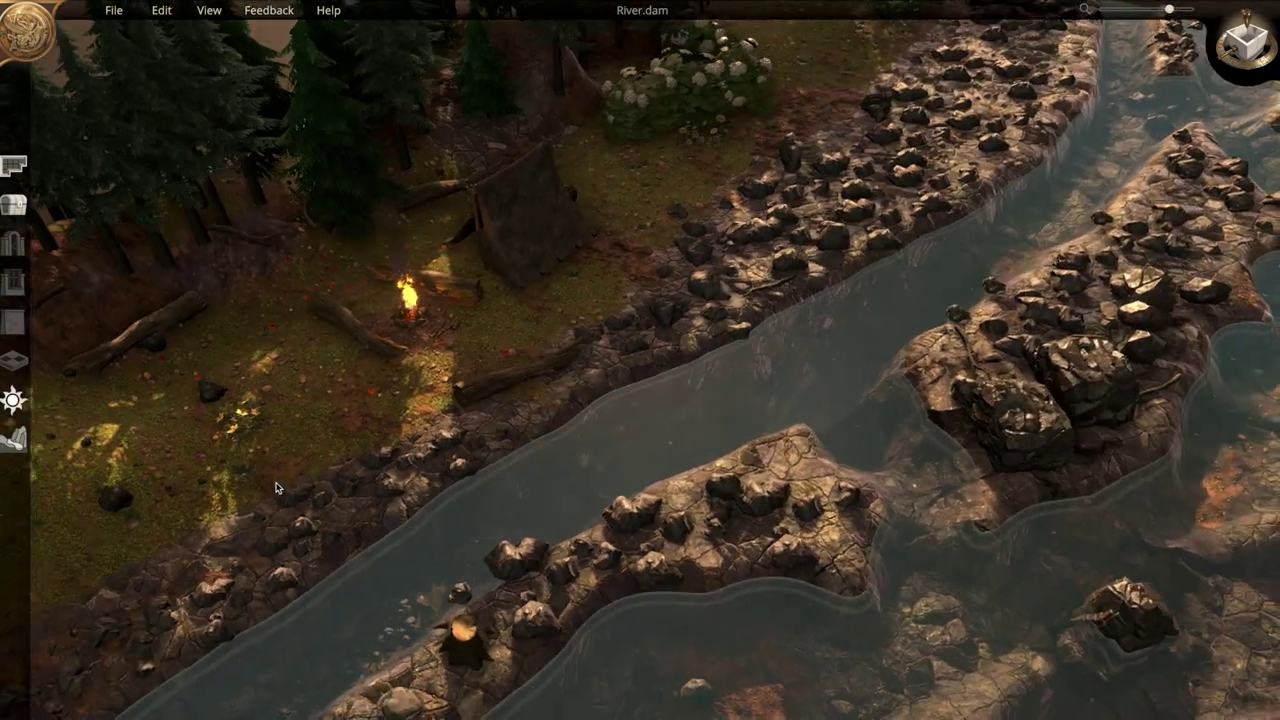
scroll(382, 473, down, 2)
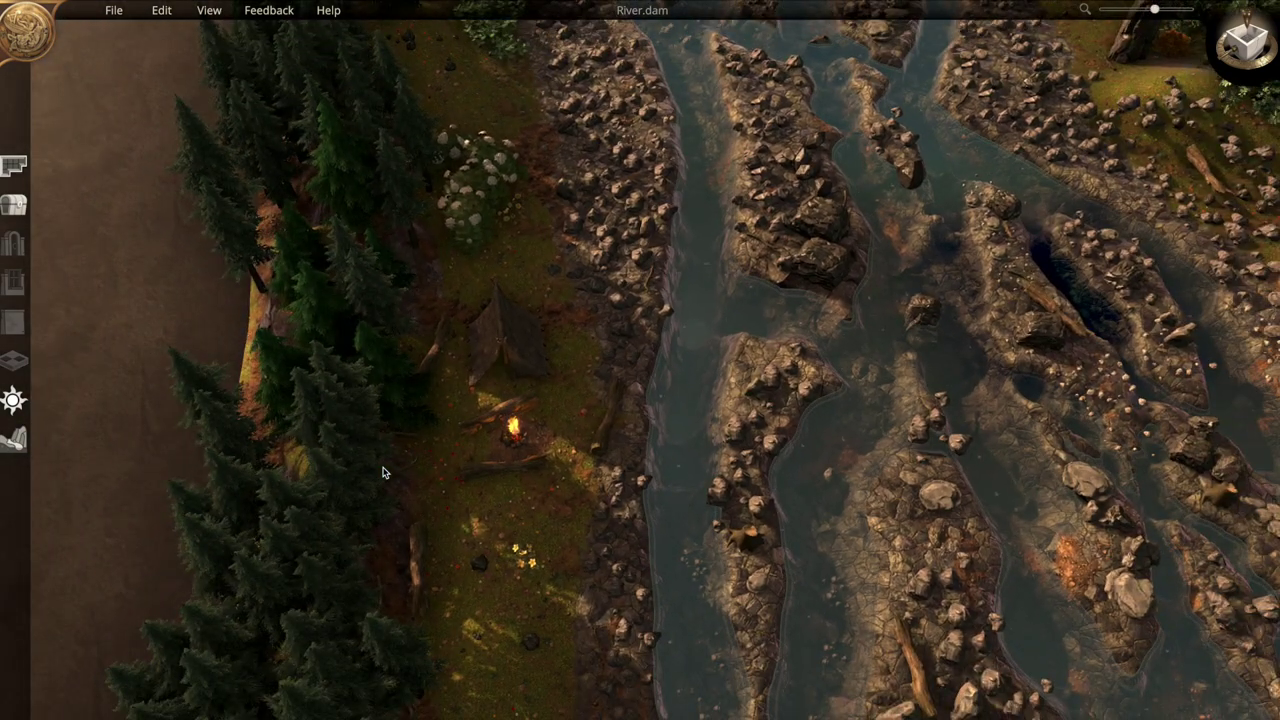
click(15, 402)
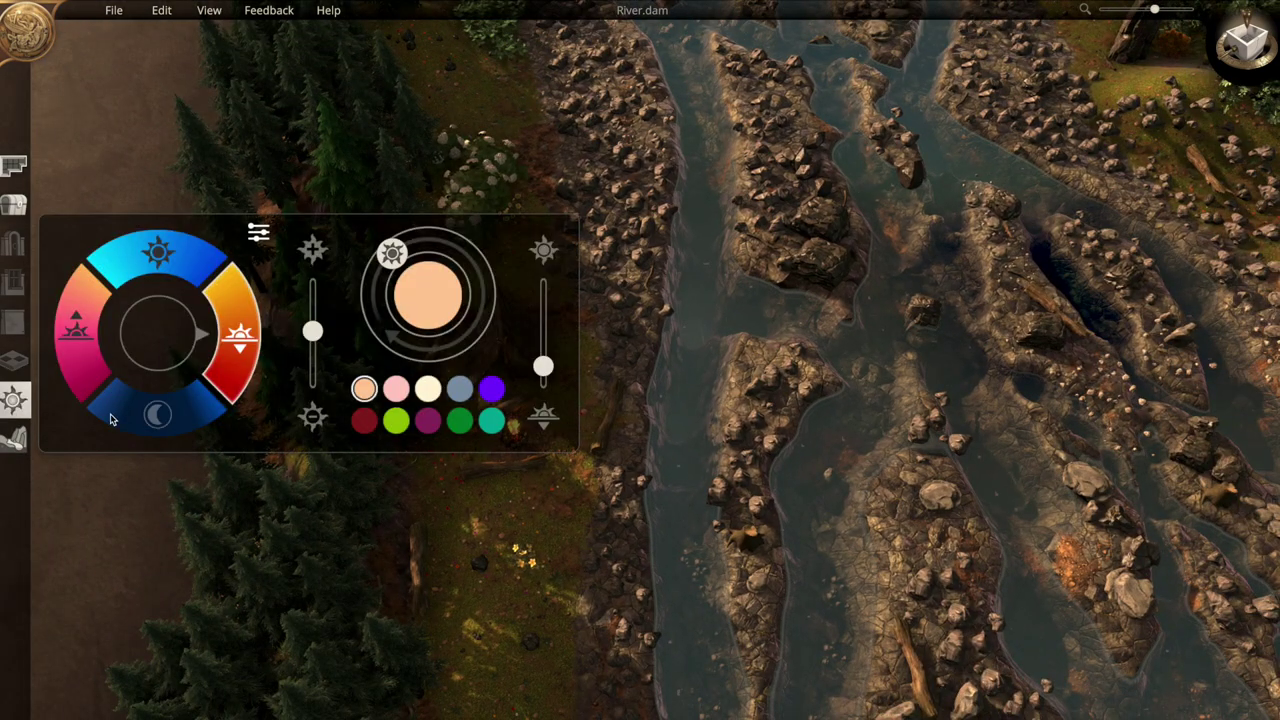
Switch the scene lighting to moonlit night
click(157, 414)
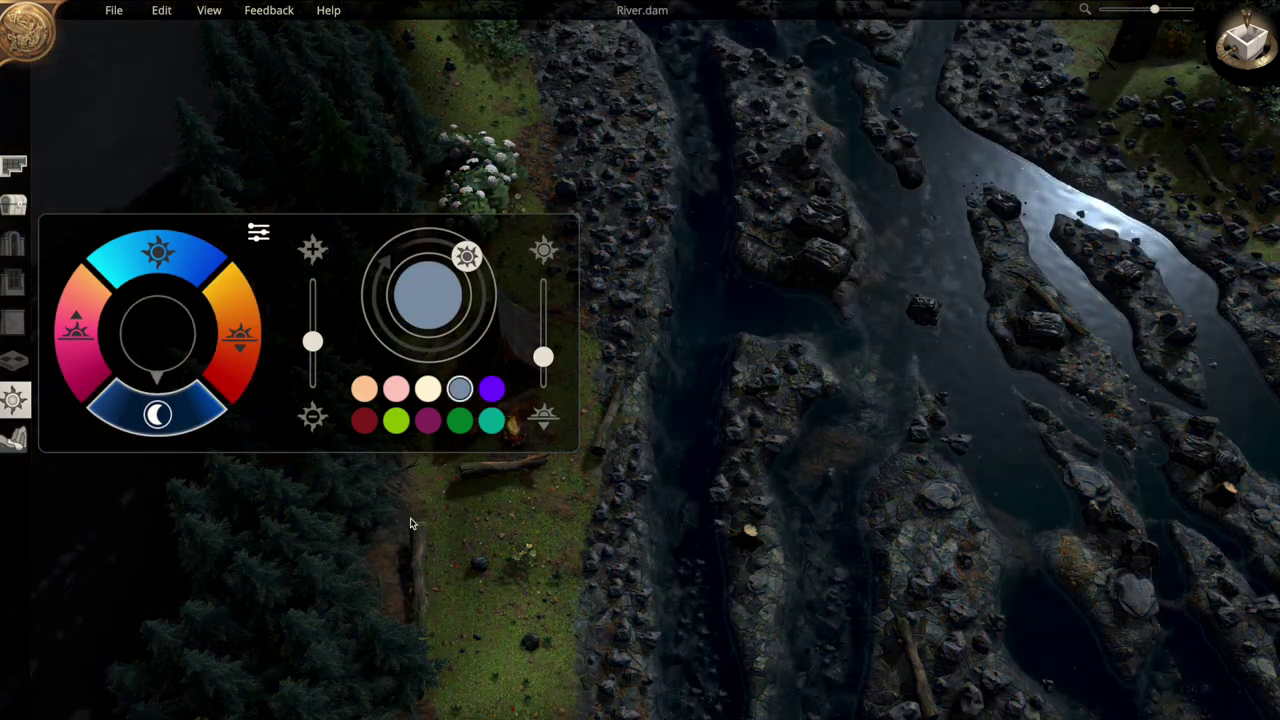
click(14, 400)
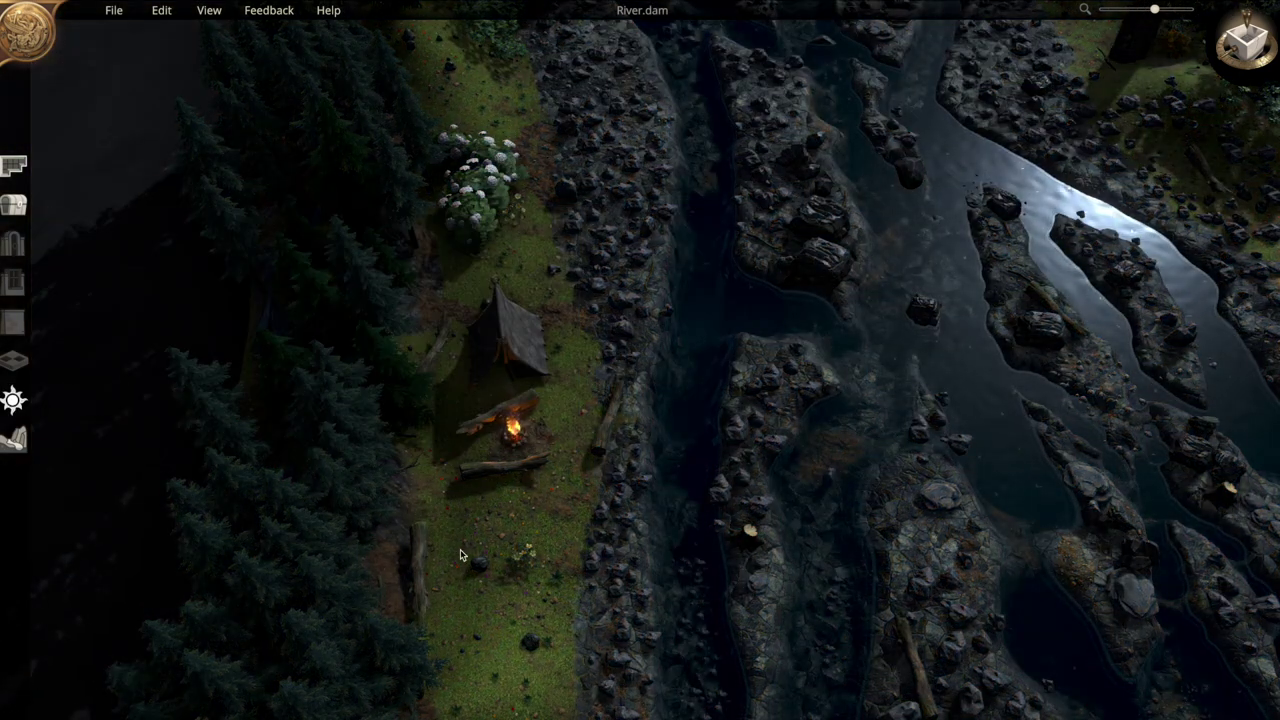
scroll(533, 543, down, 2)
scroll(525, 469, up, 3)
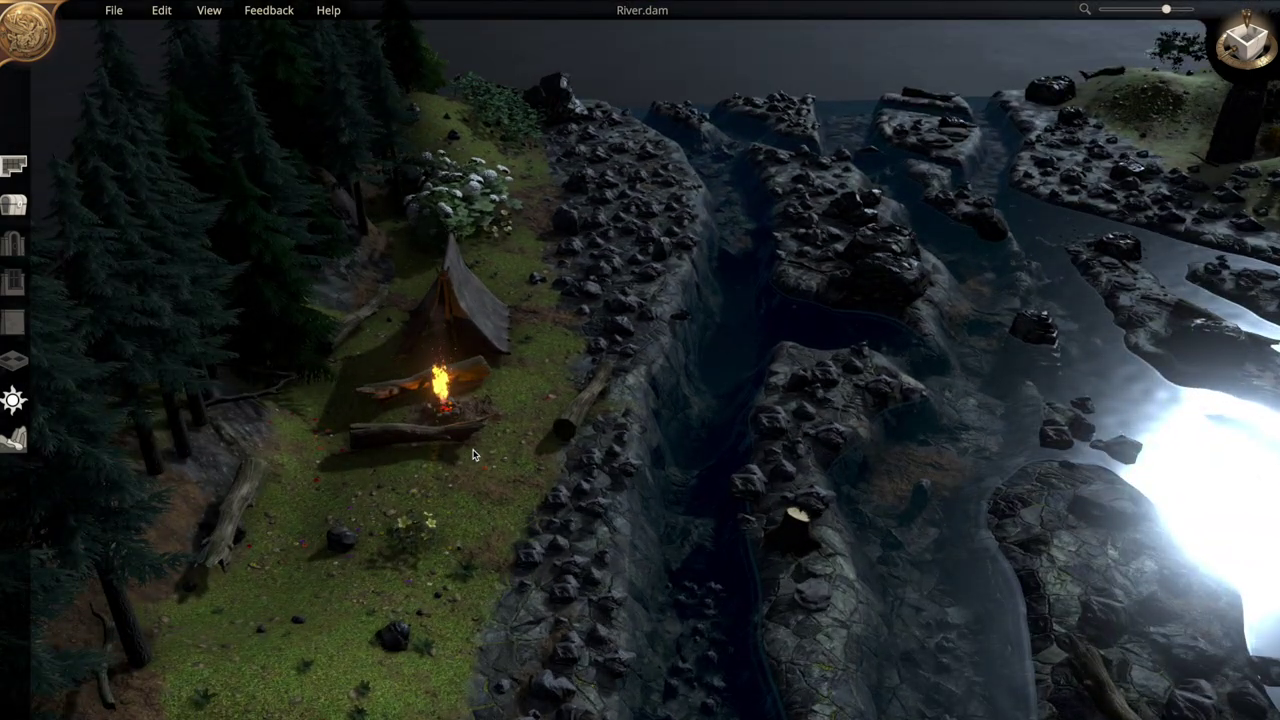
Switch the camera to a straight top-down view of the river map
click(1242, 44)
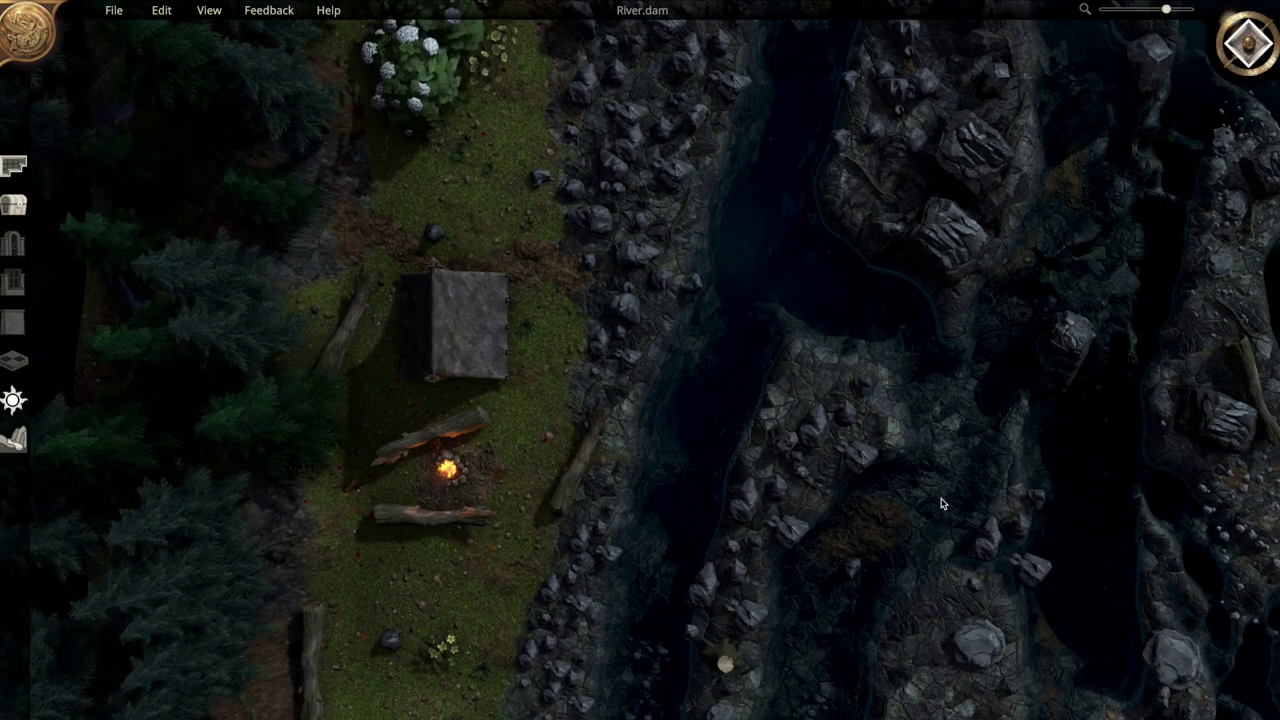
scroll(940, 503, down, 2)
scroll(940, 503, down, 2)
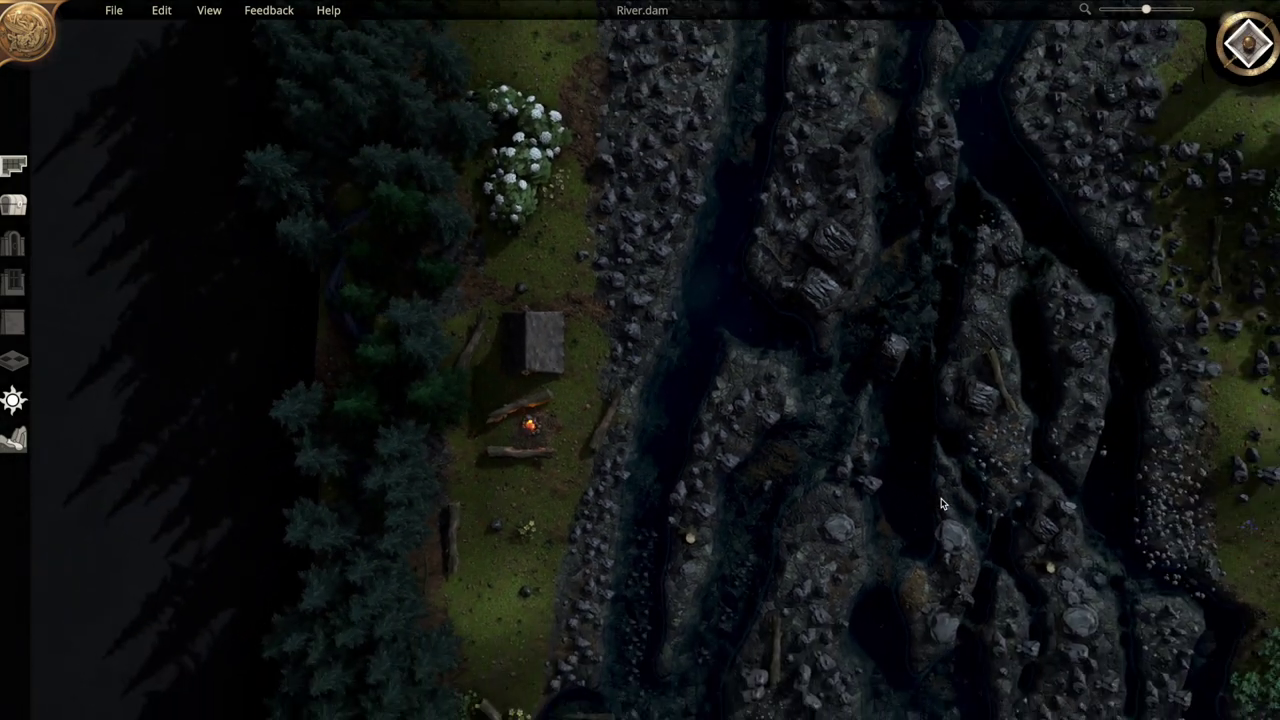
click(112, 12)
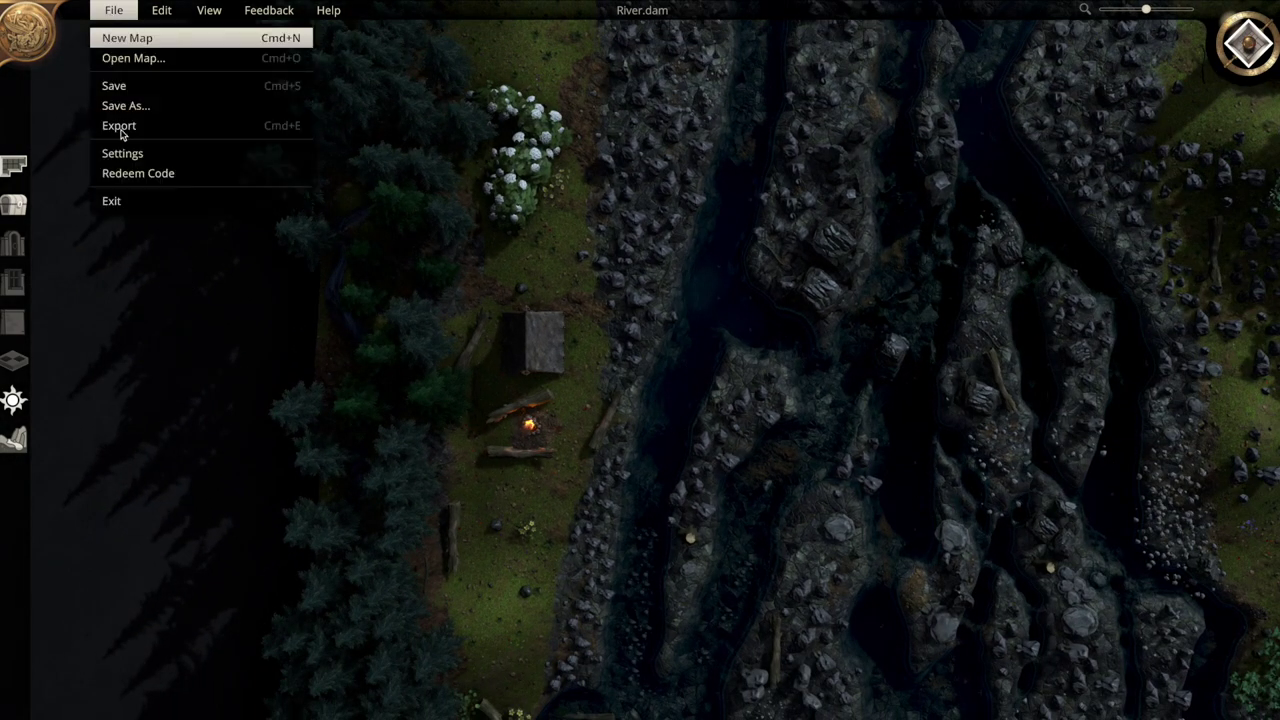
Turn the Grid setting On and save the settings change
click(130, 158)
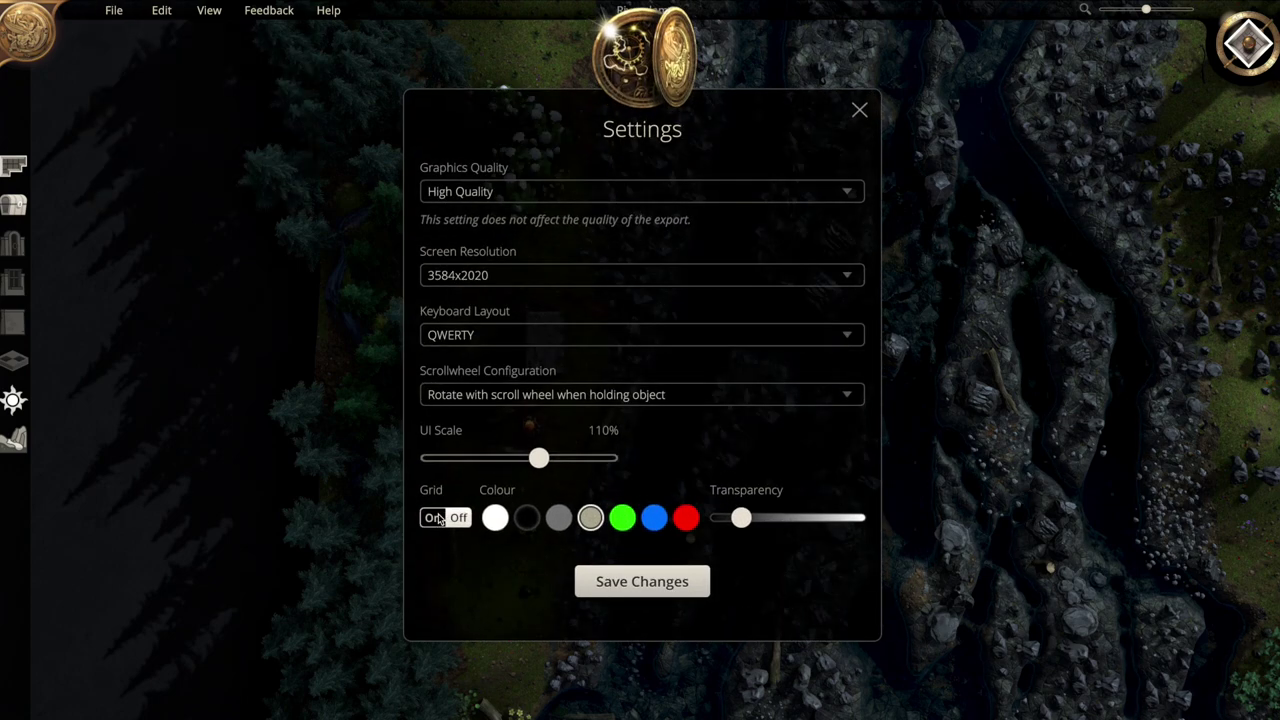
click(433, 518)
click(592, 587)
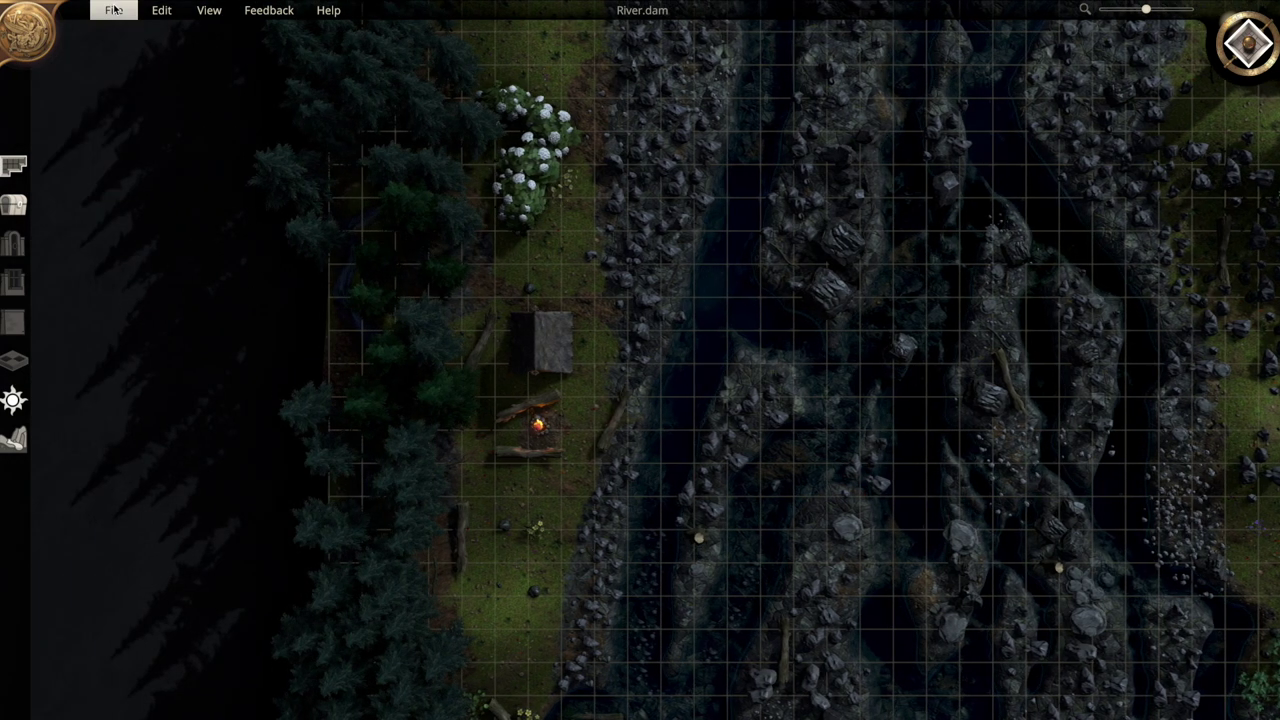
click(117, 12)
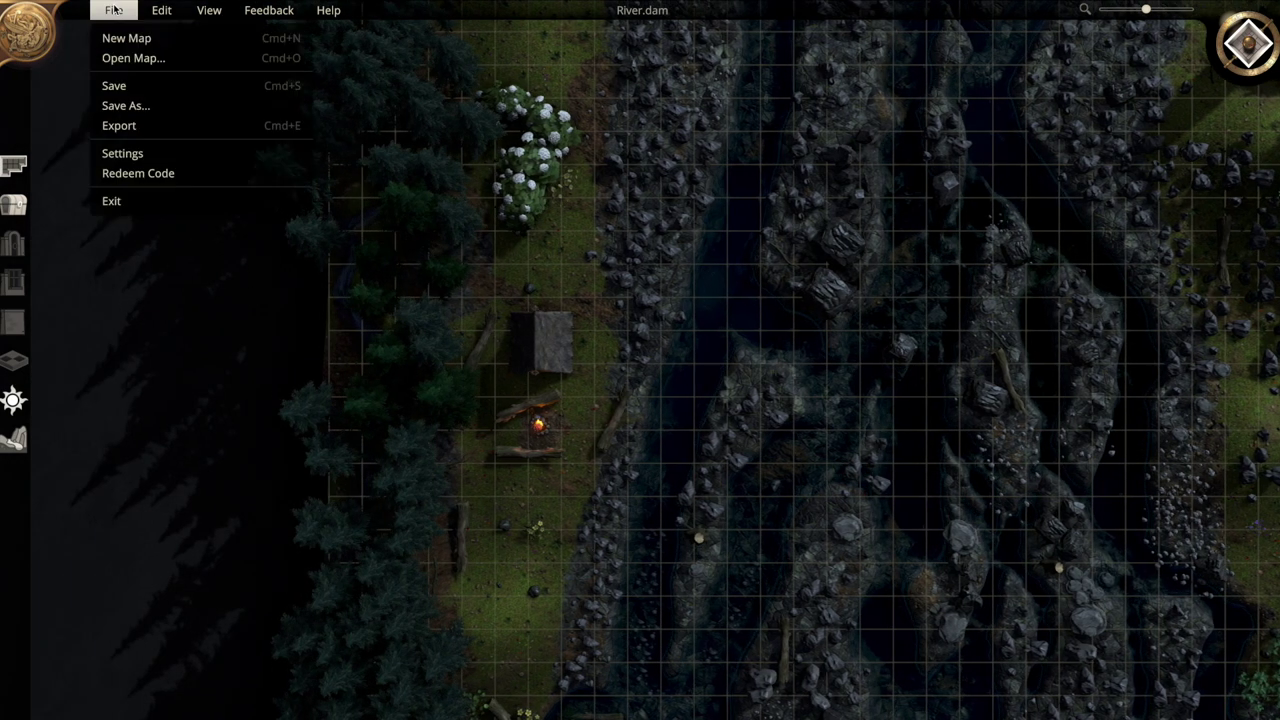
Save River.dam and start creating a new map
click(133, 89)
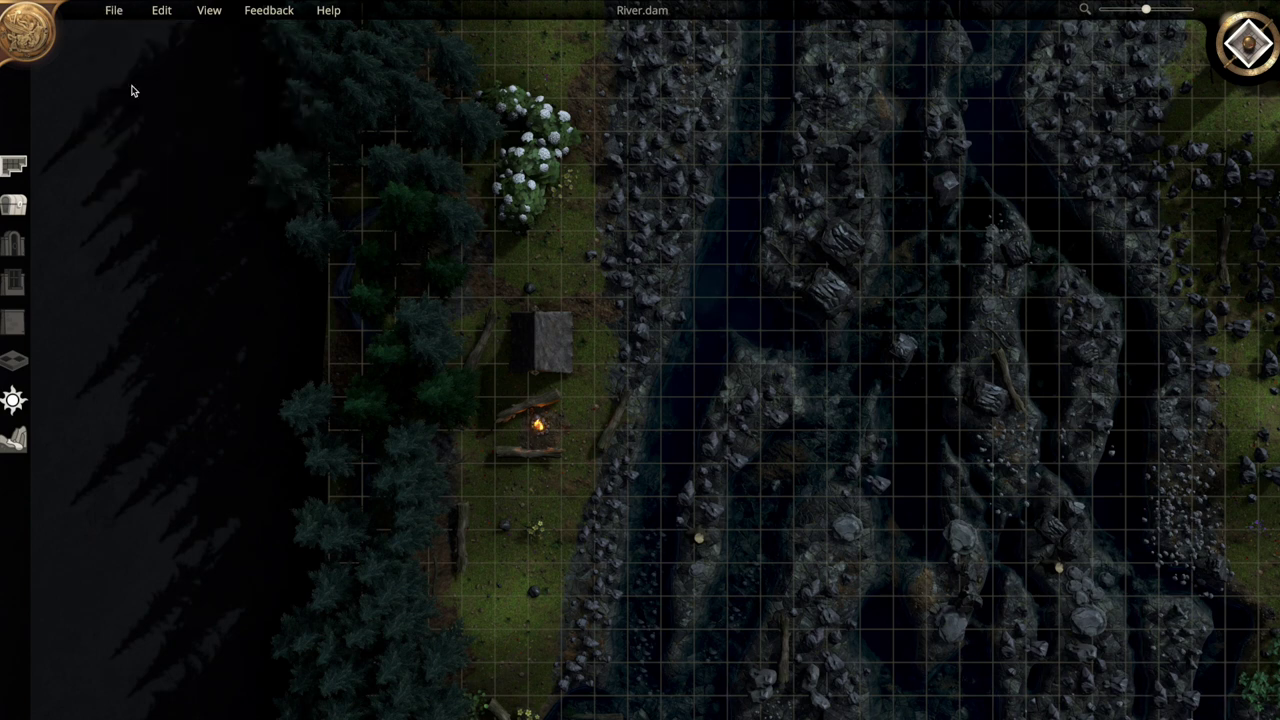
click(116, 10)
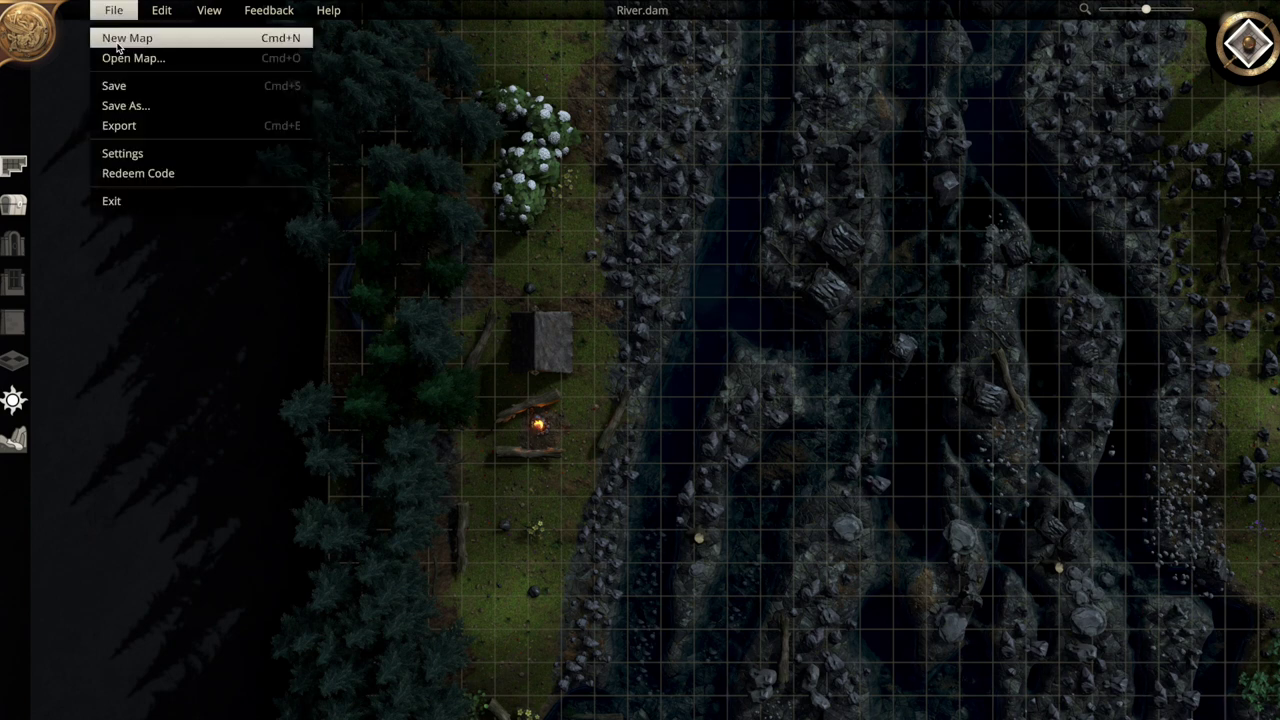
click(117, 45)
text(20)
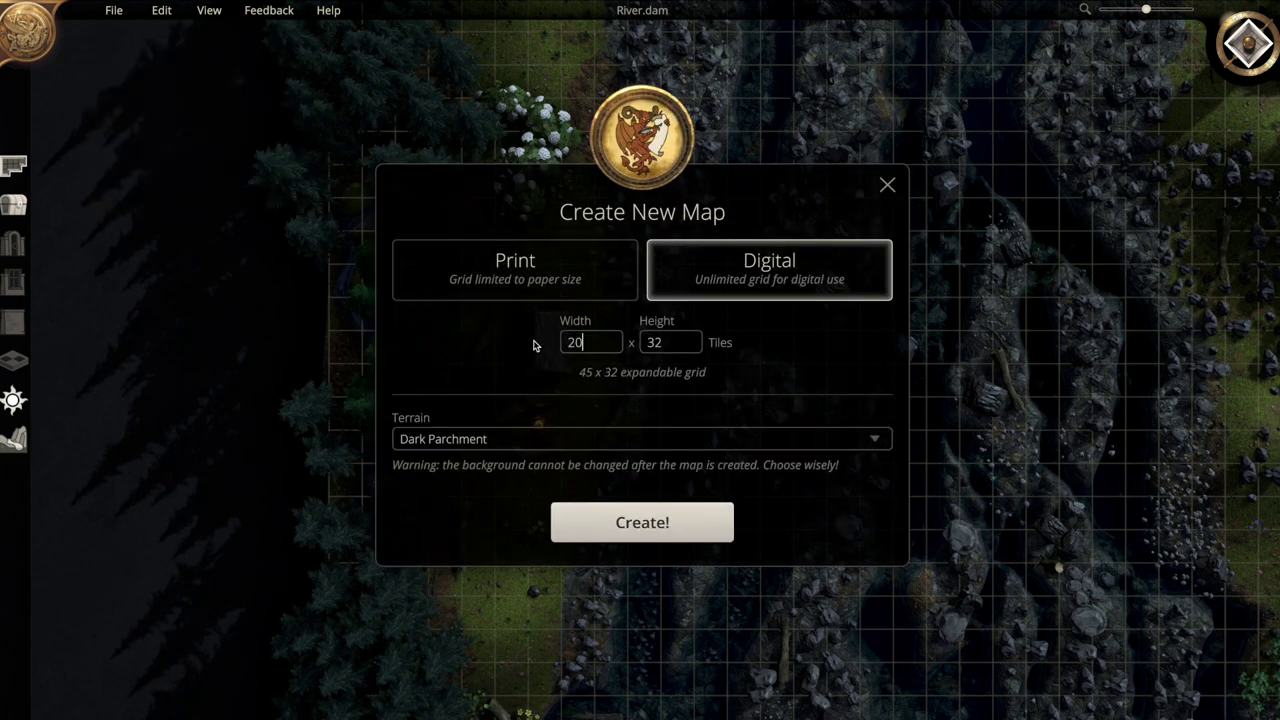
click(671, 345)
text(20)
Create the map with Grasslands terrain, No Water and No Vegetation
click(623, 446)
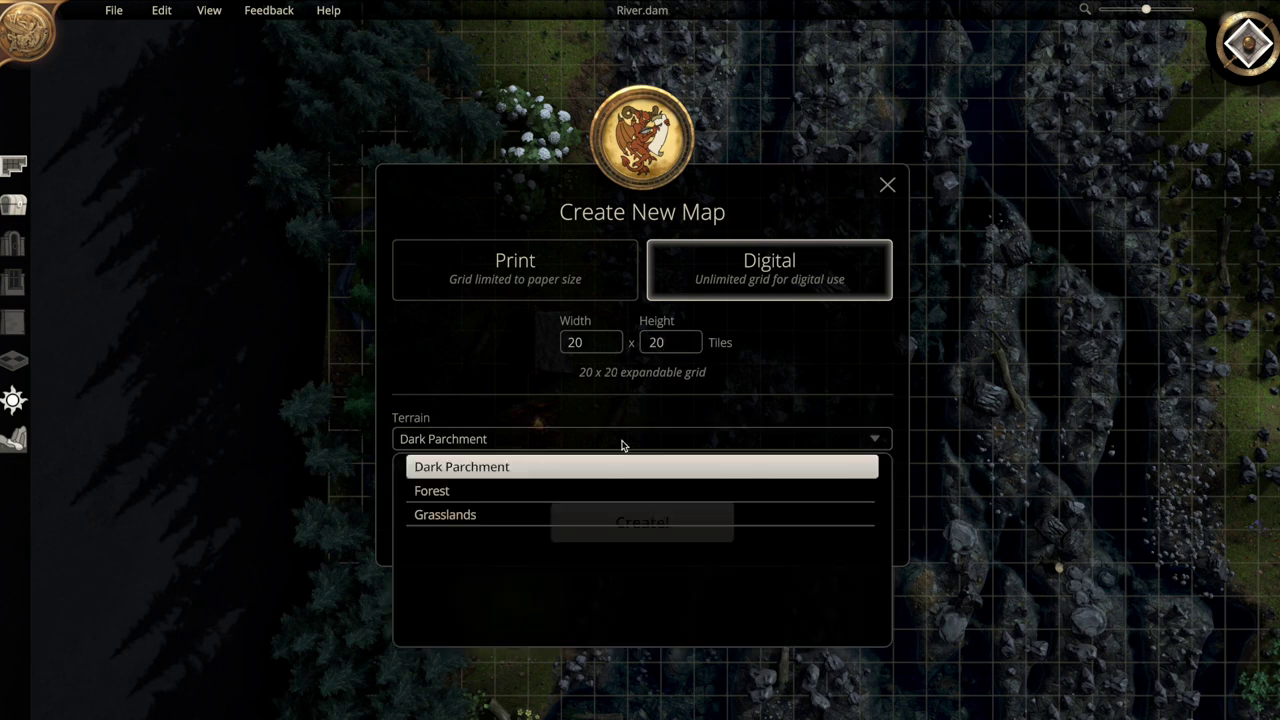
click(521, 515)
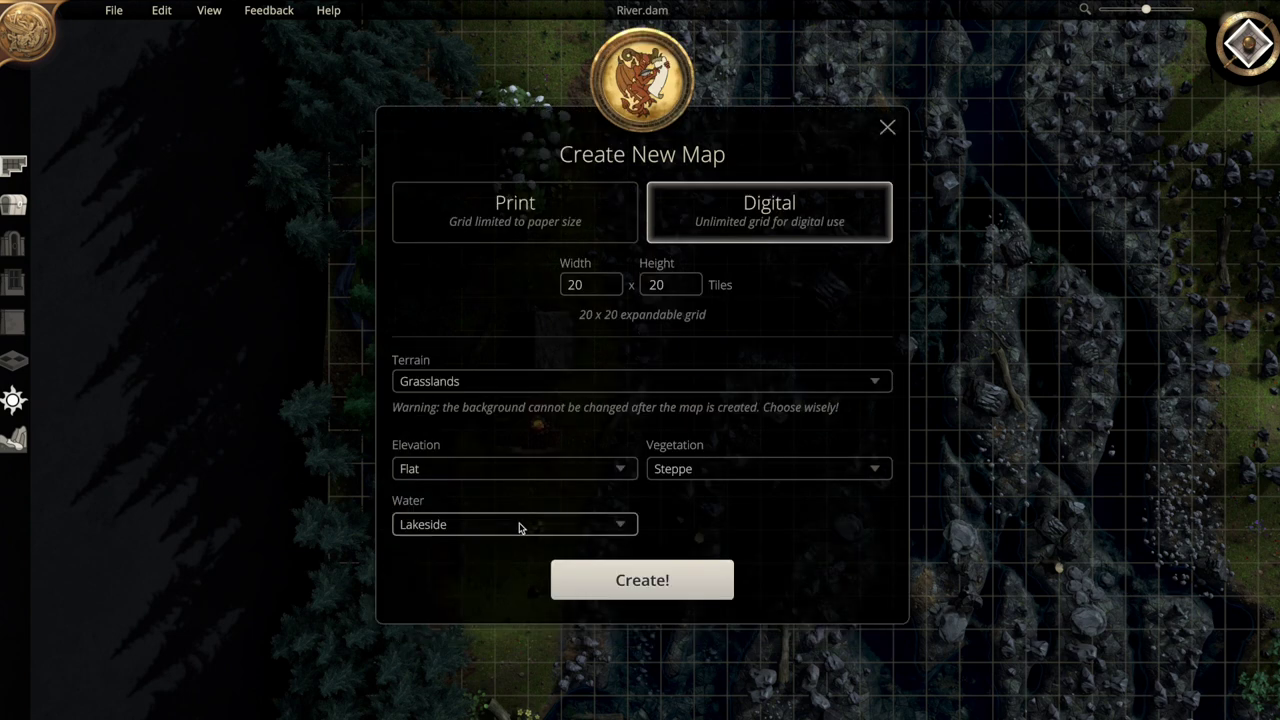
click(519, 527)
click(505, 553)
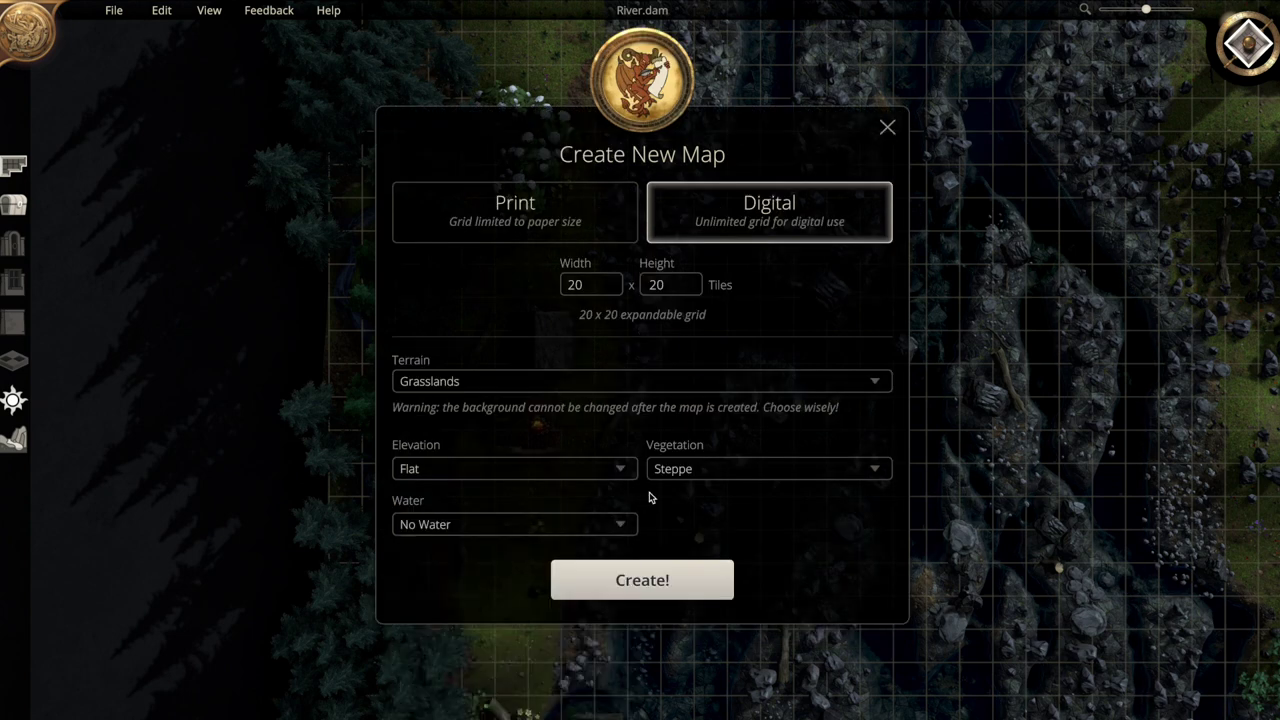
click(677, 474)
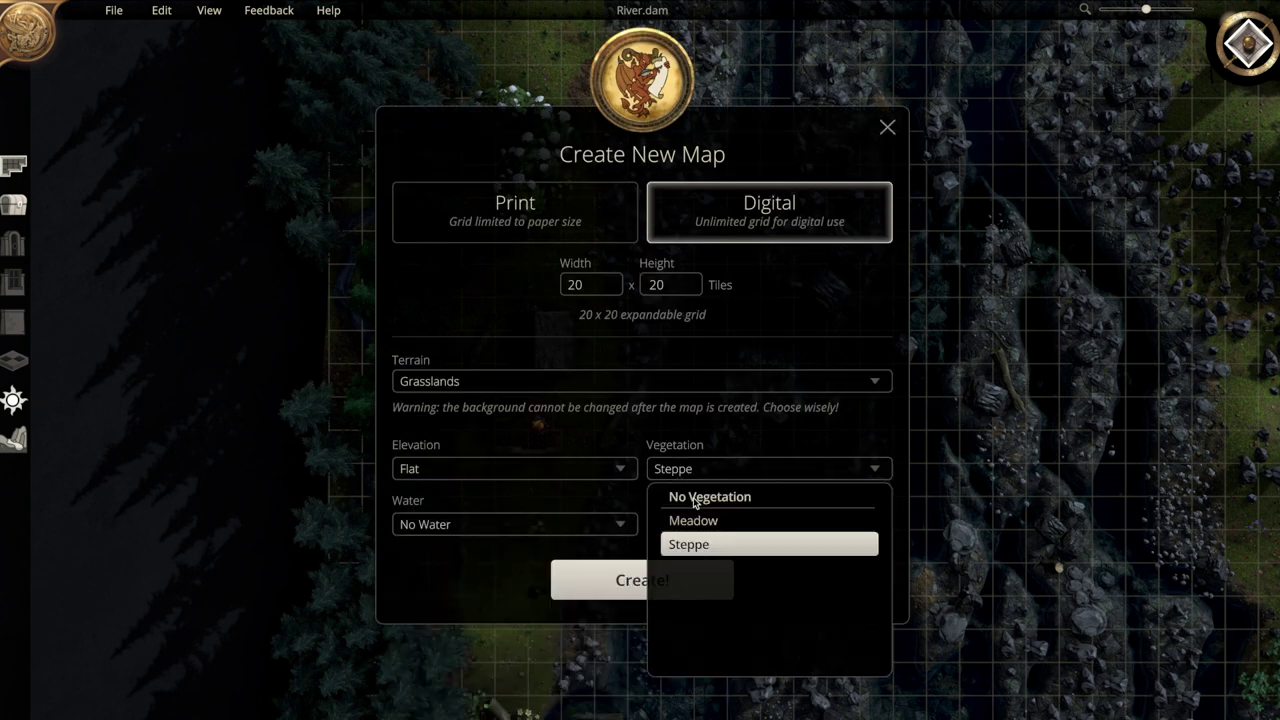
click(697, 497)
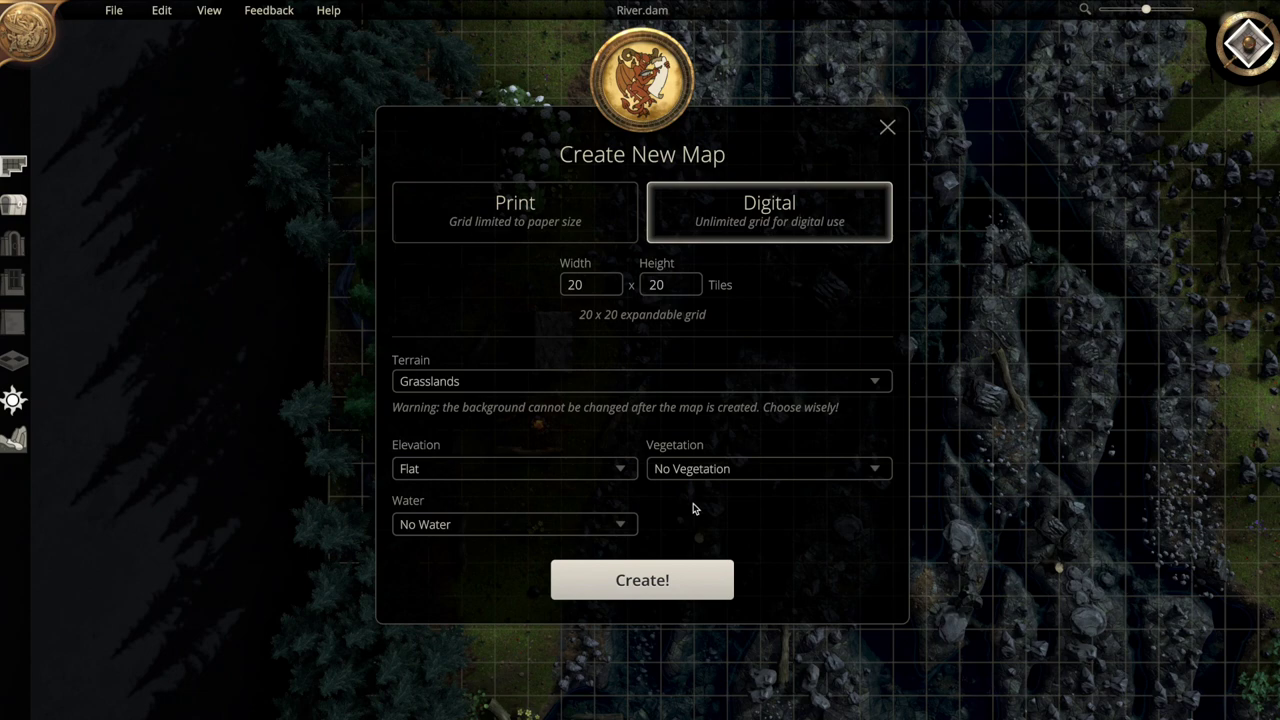
click(679, 589)
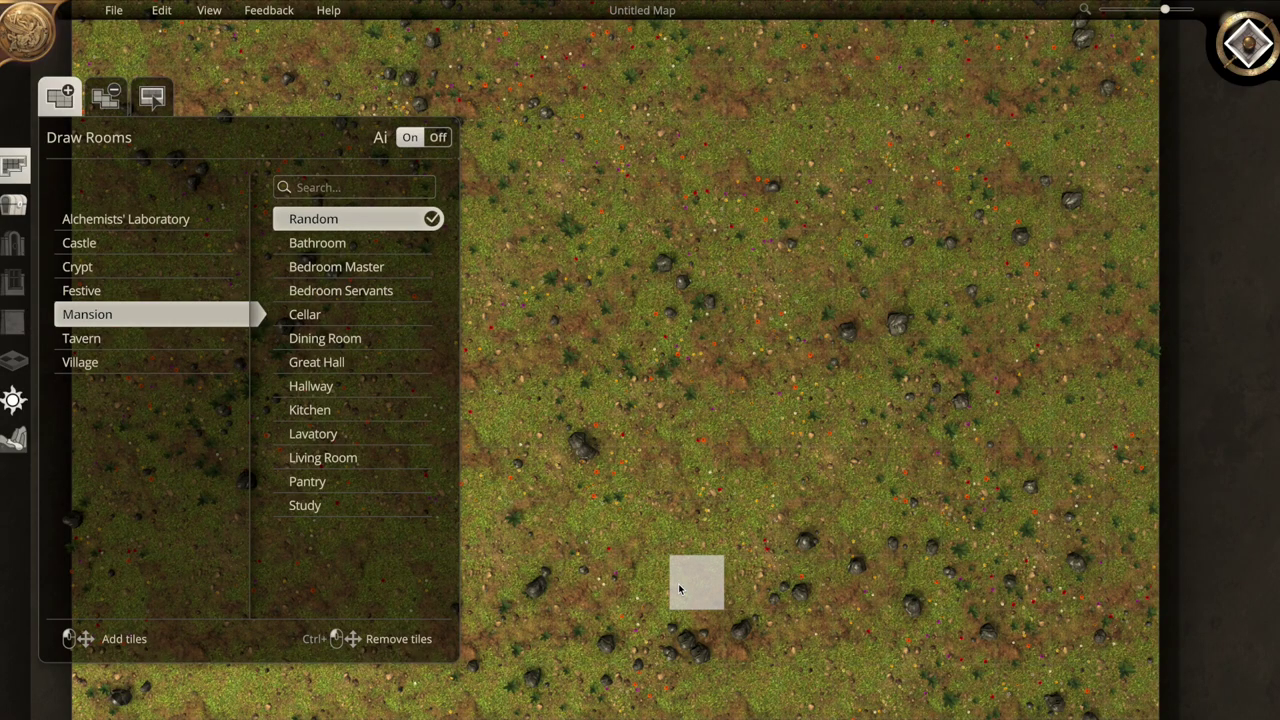
In 3D view, paint a wide grey rock gravel band down the map's middle
scroll(679, 589, down, 5)
scroll(679, 589, down, 2)
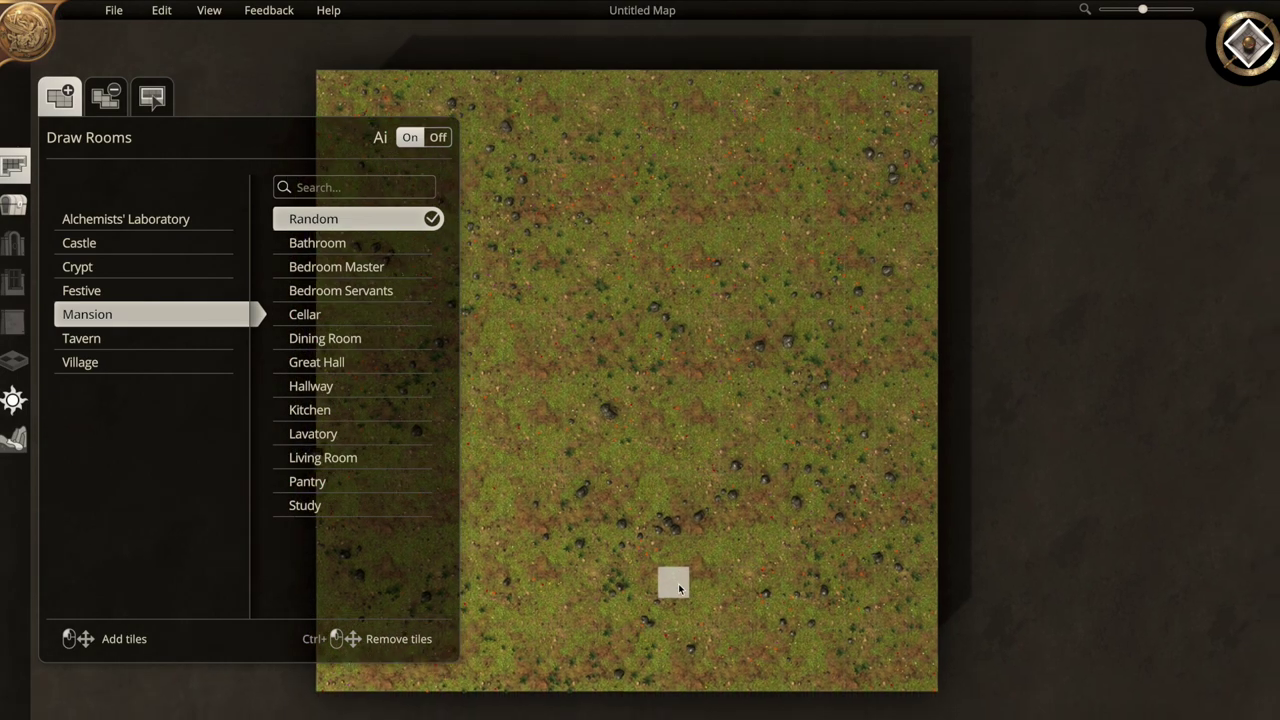
click(1258, 48)
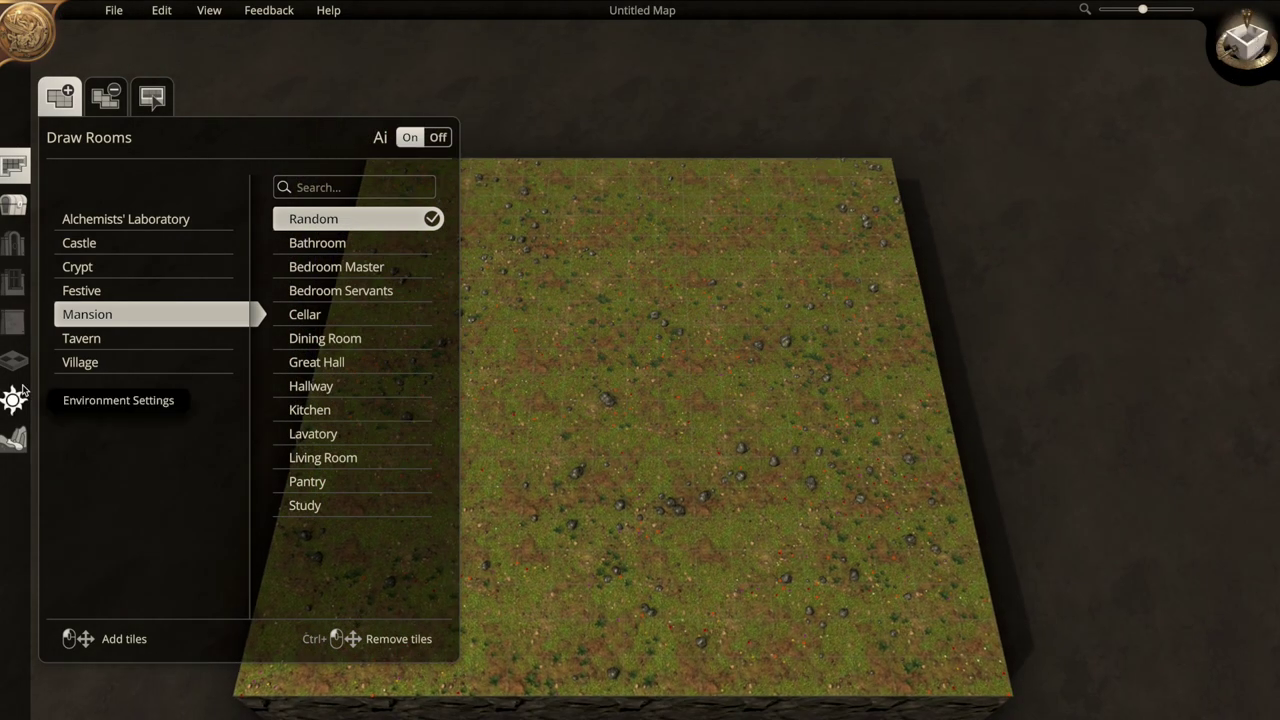
click(18, 438)
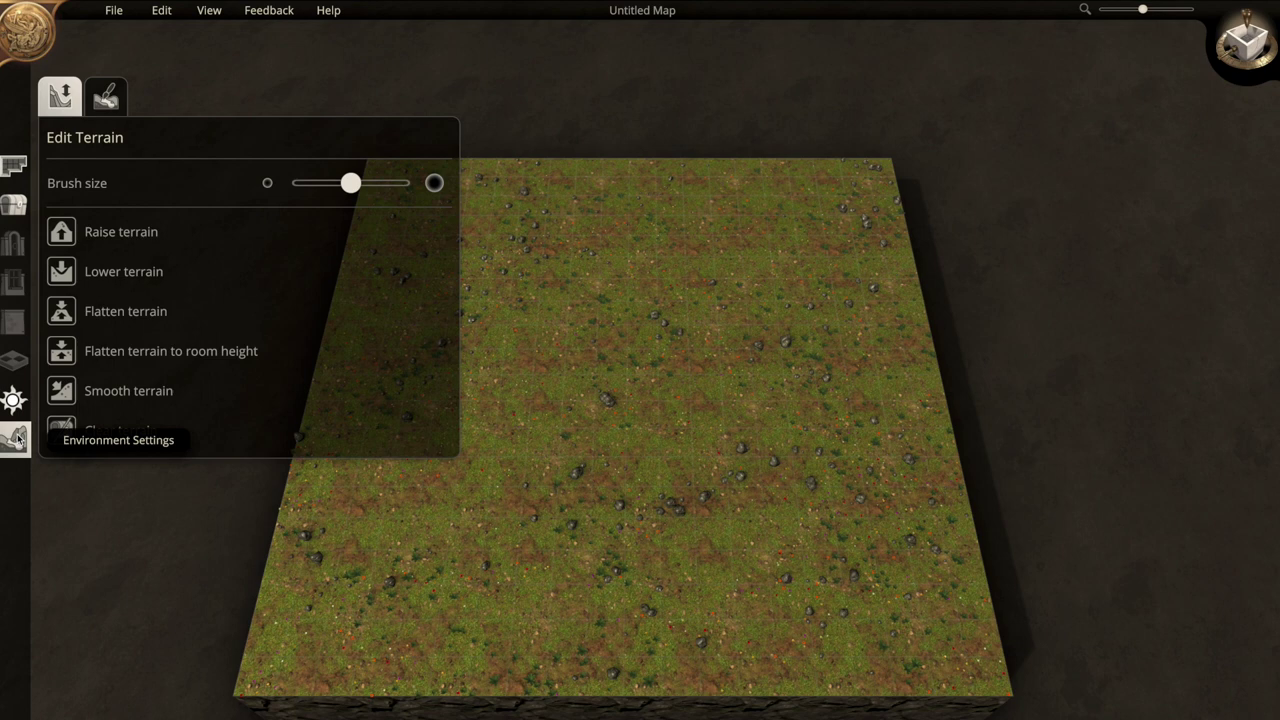
click(108, 106)
click(403, 258)
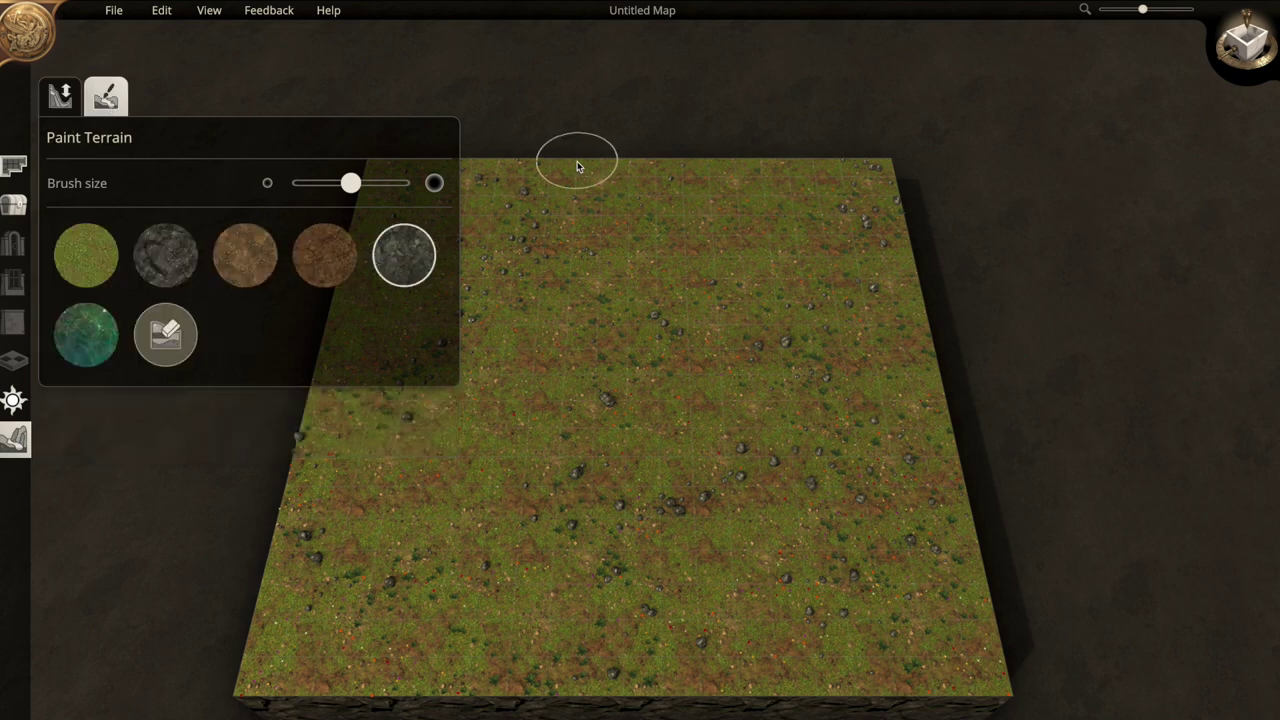
mouse_move(578, 272)
mouse_down()
mouse_move(603, 601)
mouse_move(592, 690)
mouse_move(650, 690)
mouse_move(608, 358)
mouse_move(623, 223)
mouse_move(603, 178)
mouse_move(655, 700)
mouse_move(547, 682)
mouse_move(514, 660)
mouse_move(537, 520)
mouse_move(522, 172)
mouse_move(572, 195)
mouse_move(651, 200)
mouse_move(634, 157)
mouse_move(639, 388)
mouse_move(676, 419)
mouse_move(674, 558)
mouse_move(655, 650)
mouse_move(627, 679)
mouse_move(520, 690)
mouse_move(450, 637)
mouse_move(485, 560)
mouse_move(470, 400)
mouse_move(519, 135)
mouse_move(643, 155)
mouse_move(668, 280)
mouse_move(660, 380)
mouse_move(707, 561)
mouse_move(760, 650)
mouse_move(730, 700)
mouse_move(635, 700)
mouse_up()
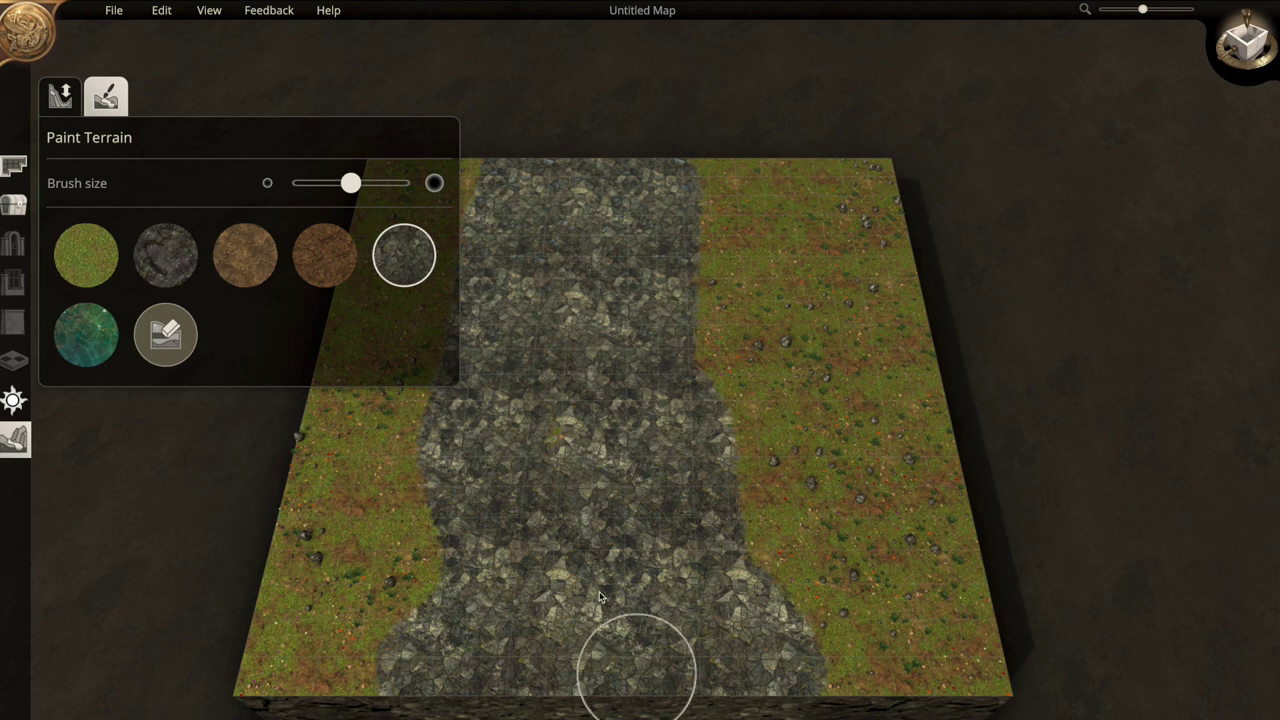
click(98, 333)
Paint the main water channel through the gravel from top edge to bottom
drag(325, 189, 296, 186)
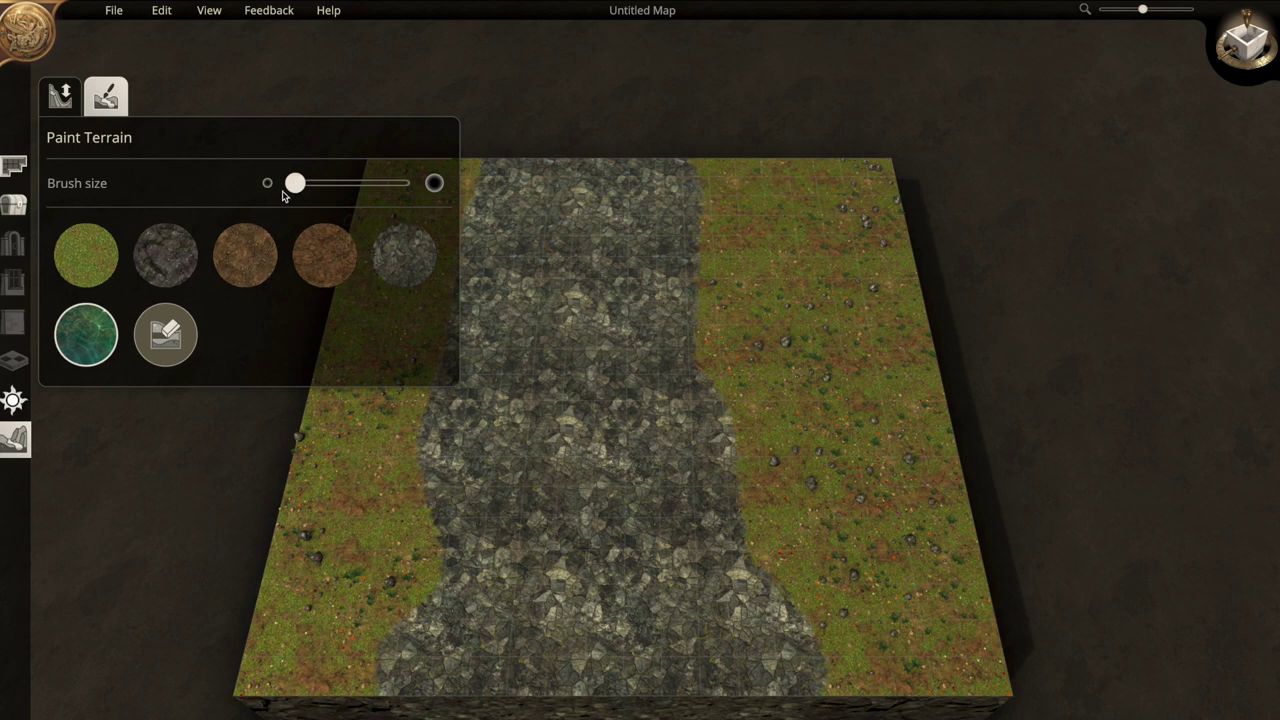
drag(296, 186, 316, 192)
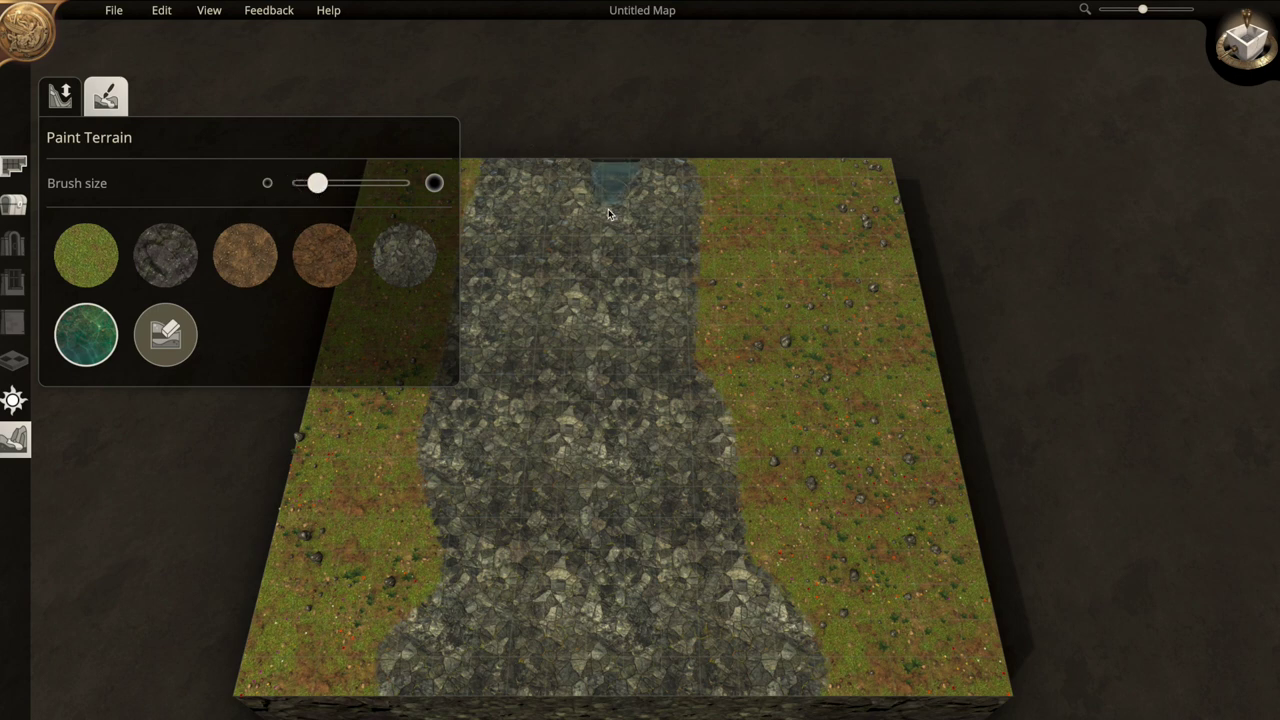
drag(608, 213, 623, 323)
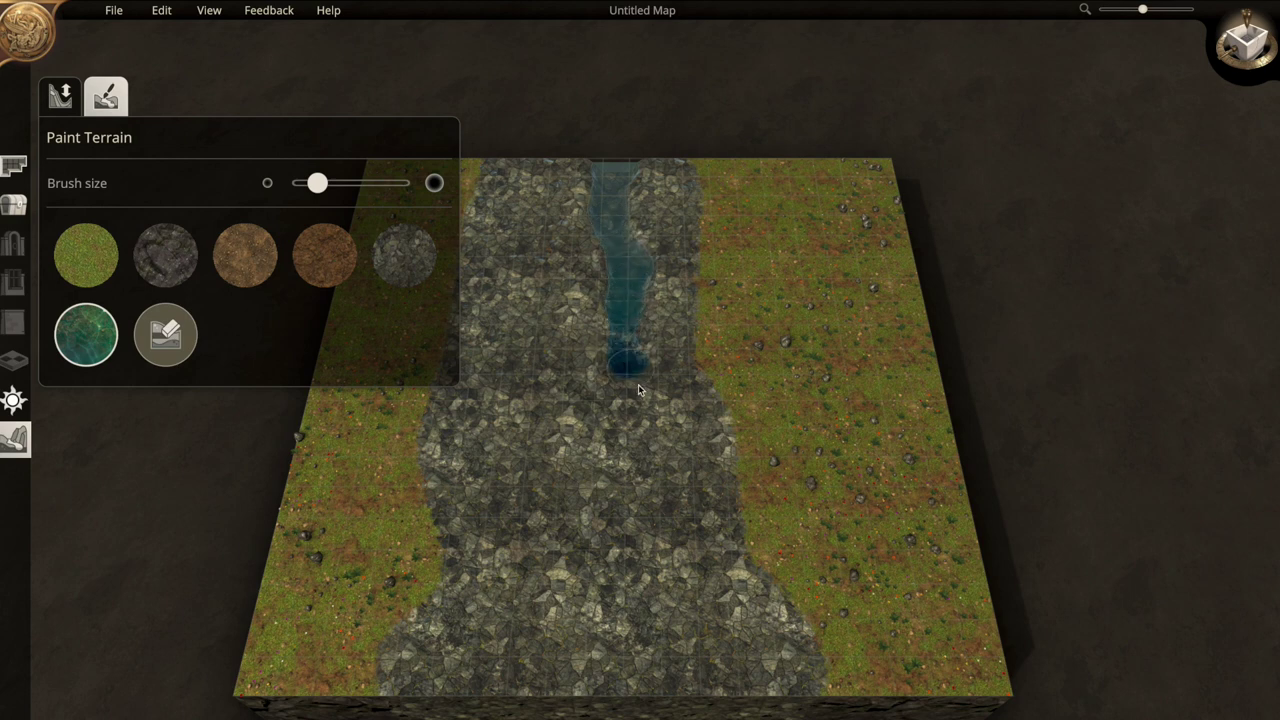
mouse_move(638, 390)
mouse_down()
mouse_move(695, 650)
mouse_move(663, 688)
mouse_up()
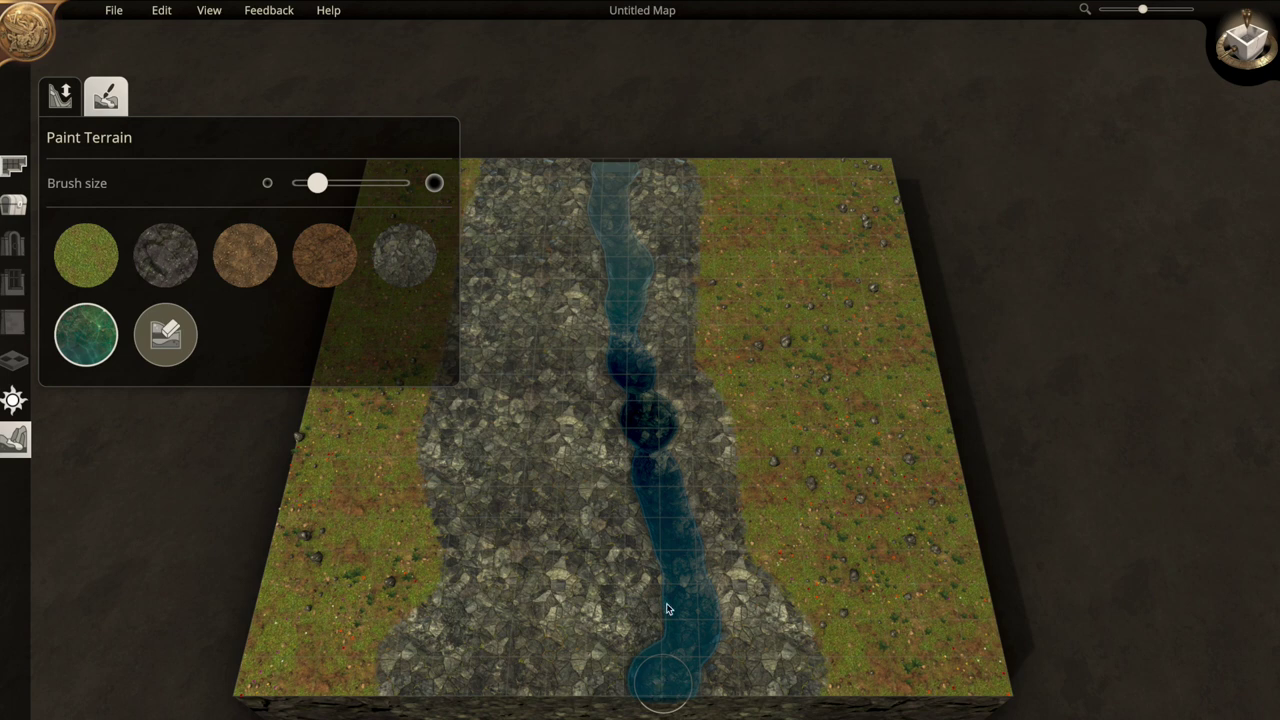
drag(668, 609, 638, 368)
drag(630, 297, 615, 225)
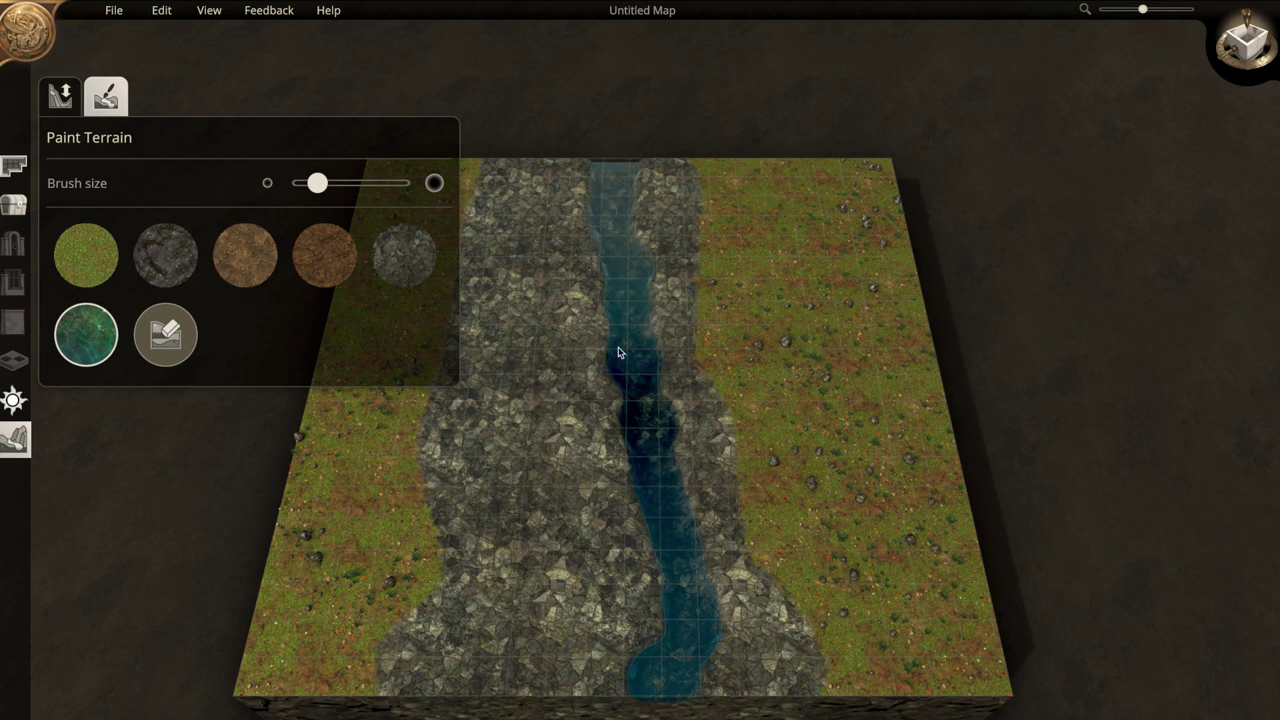
drag(627, 388, 640, 406)
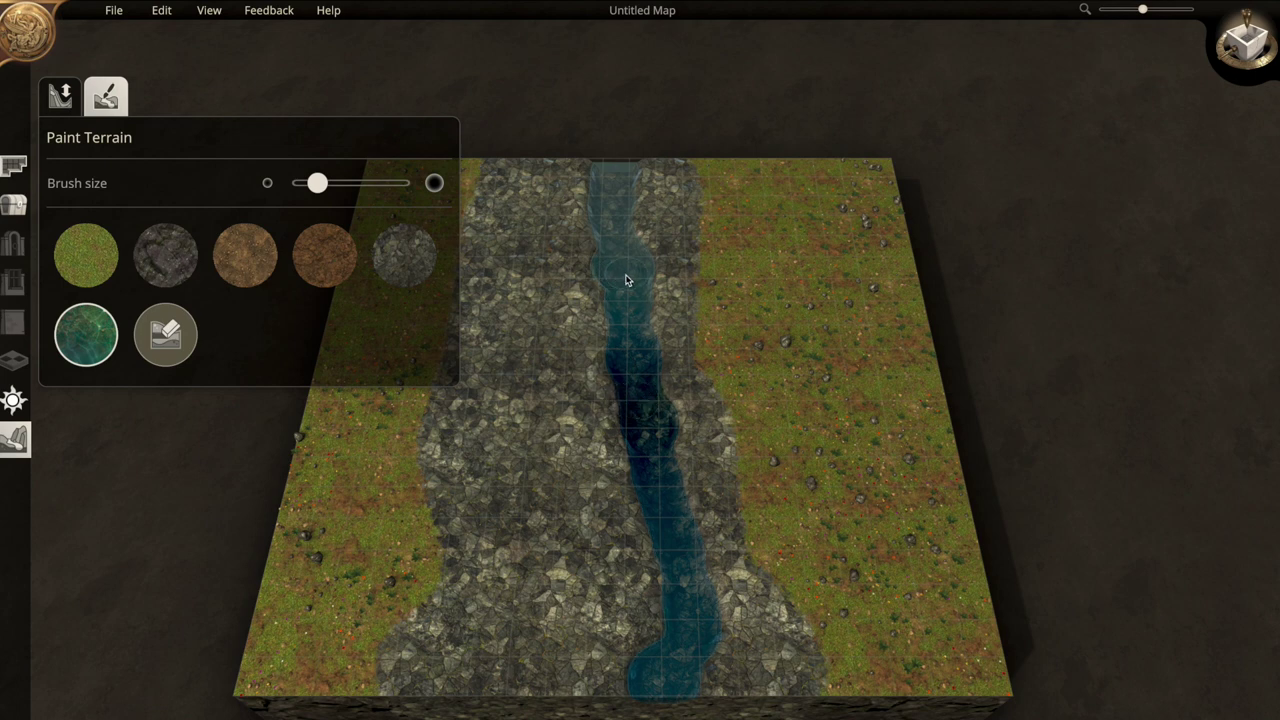
drag(622, 258, 616, 163)
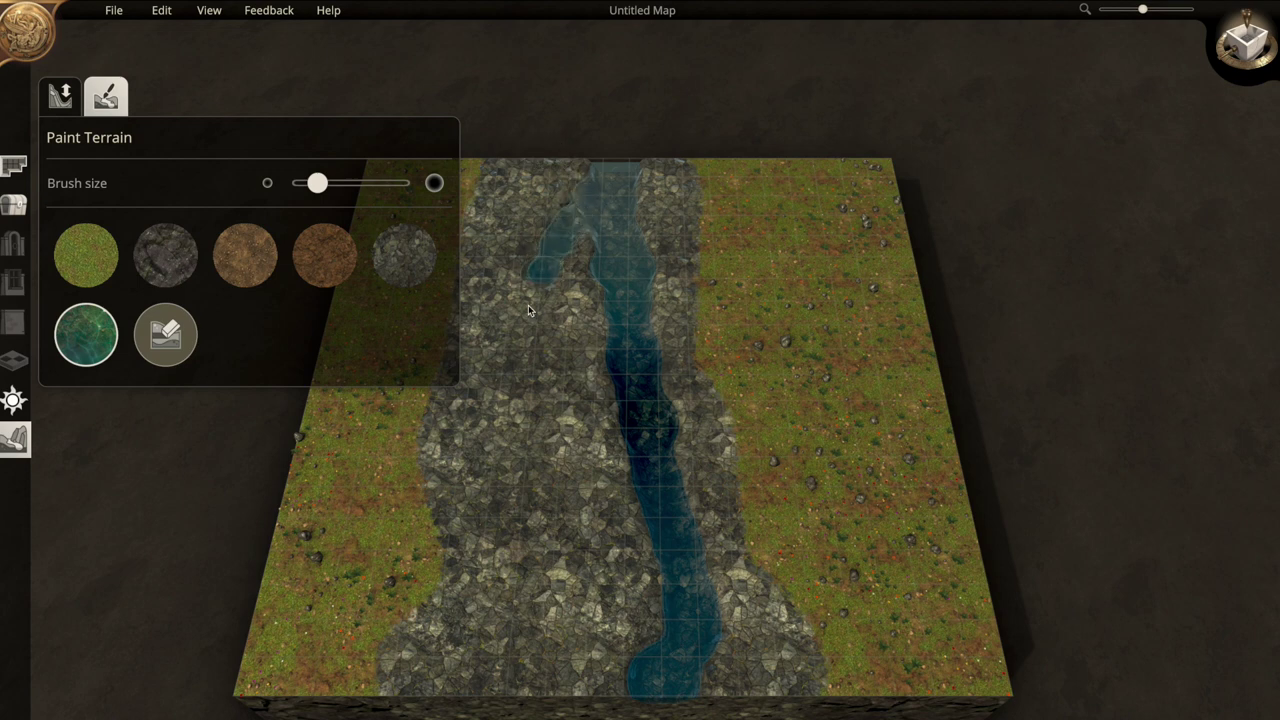
Paint a left water branch joining the main channel and reaching the top edge
mouse_move(531, 416)
mouse_down()
mouse_move(560, 455)
mouse_move(650, 520)
mouse_up()
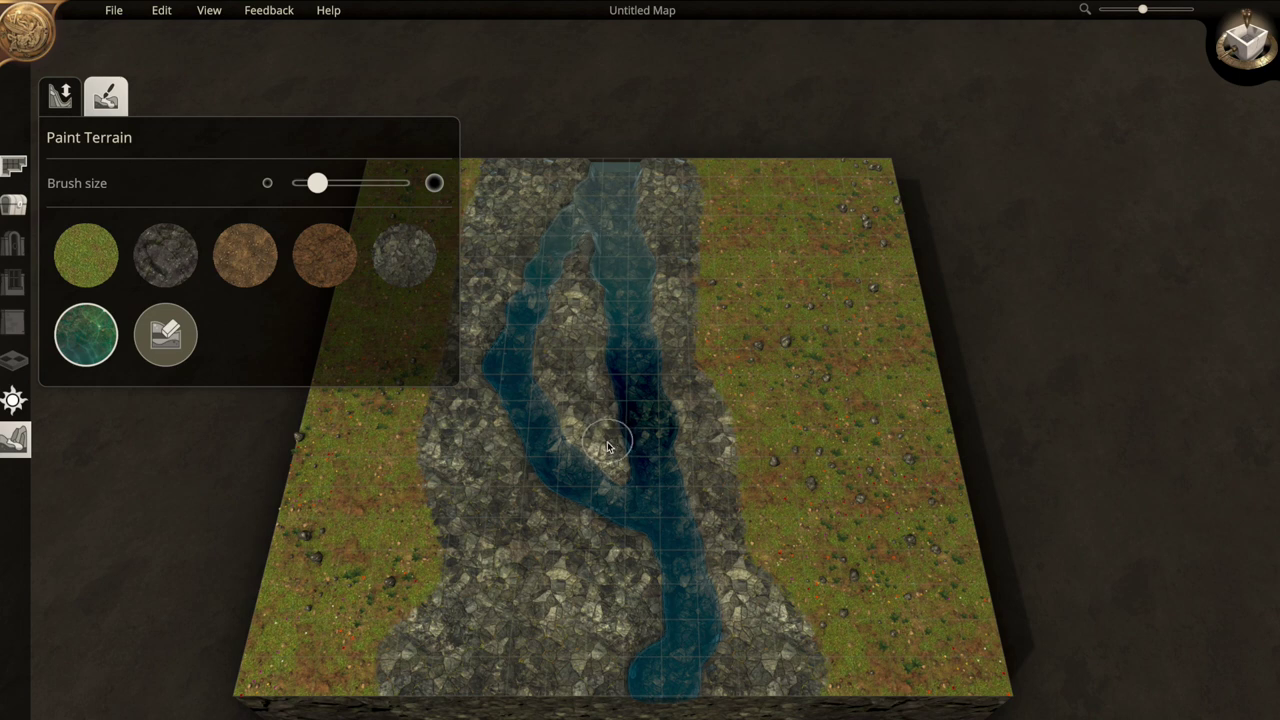
mouse_move(537, 480)
mouse_down()
mouse_move(515, 531)
mouse_move(530, 625)
mouse_move(460, 695)
mouse_up()
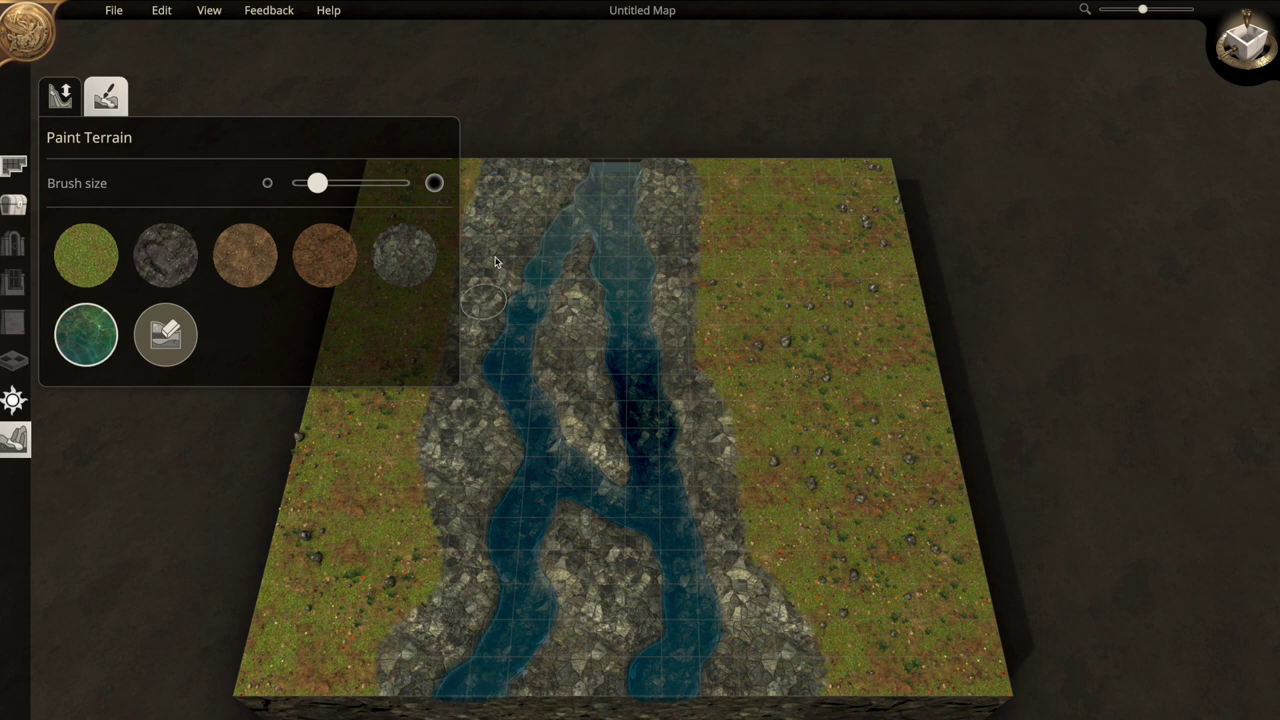
mouse_move(495, 262)
mouse_down()
mouse_move(540, 210)
mouse_move(514, 180)
mouse_move(531, 209)
mouse_up()
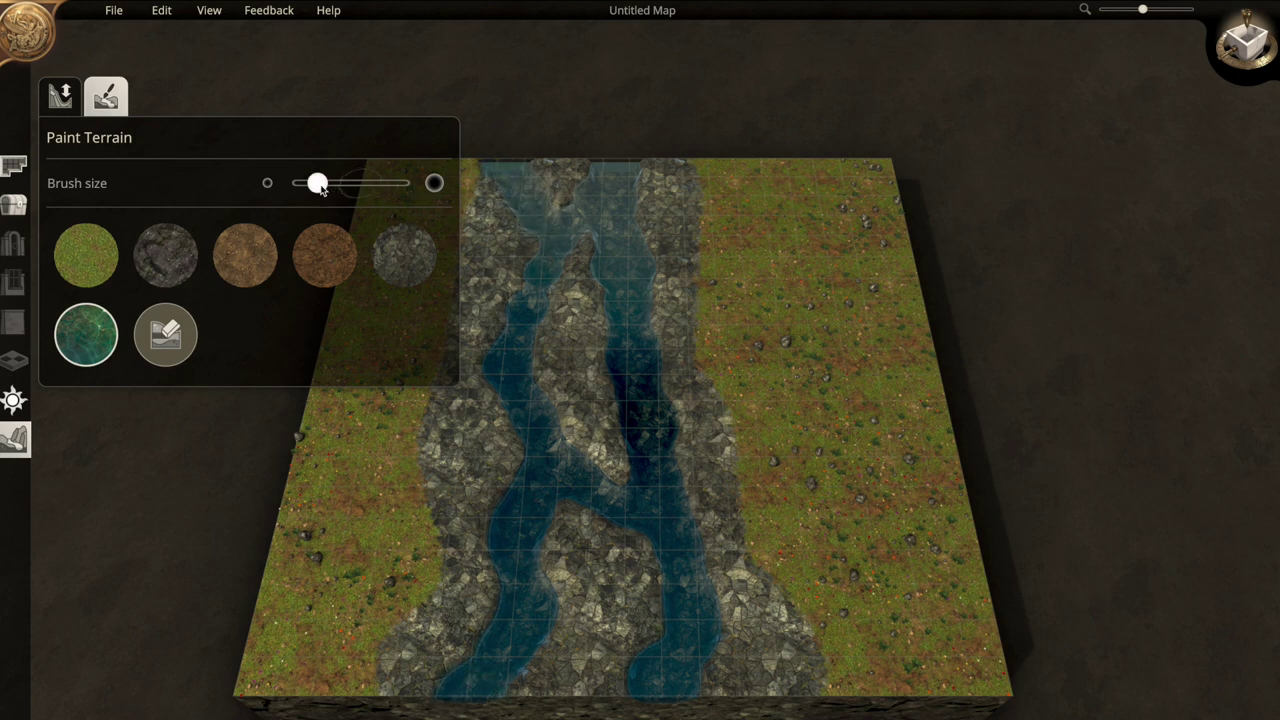
With the smallest brush, add thin water trickles and patches among the rocks and island
drag(320, 188, 262, 186)
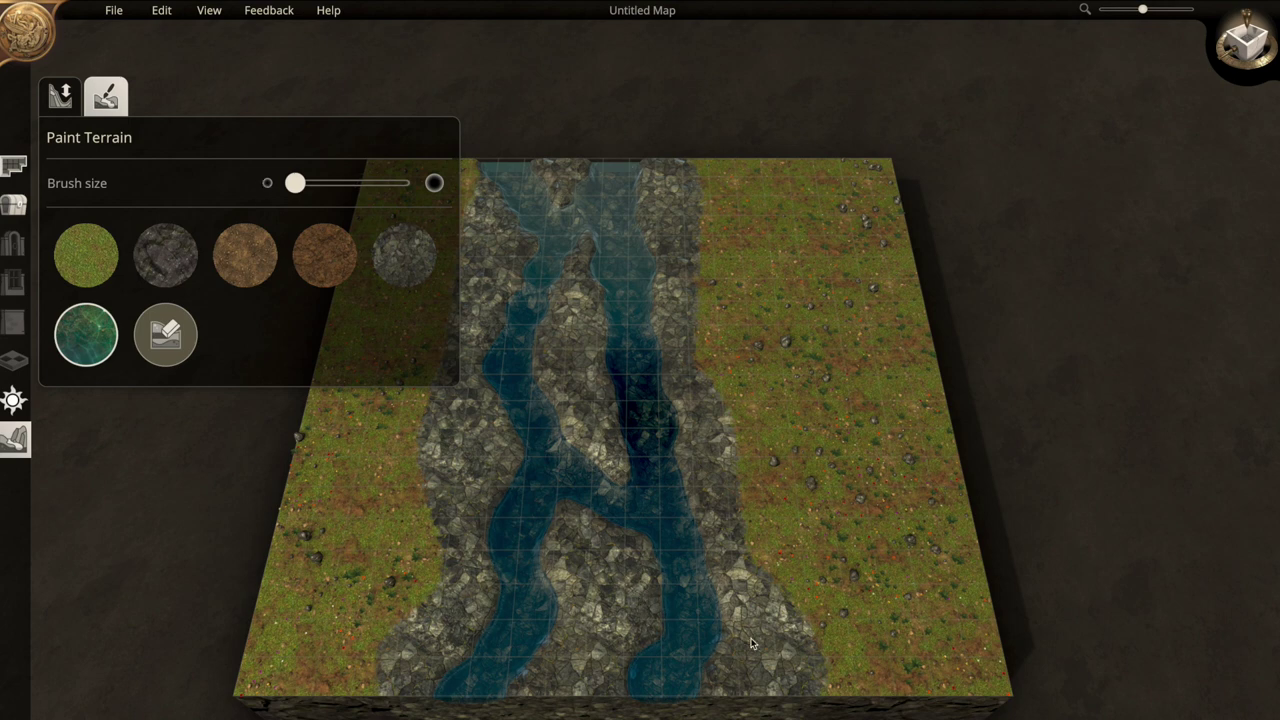
drag(734, 643, 775, 698)
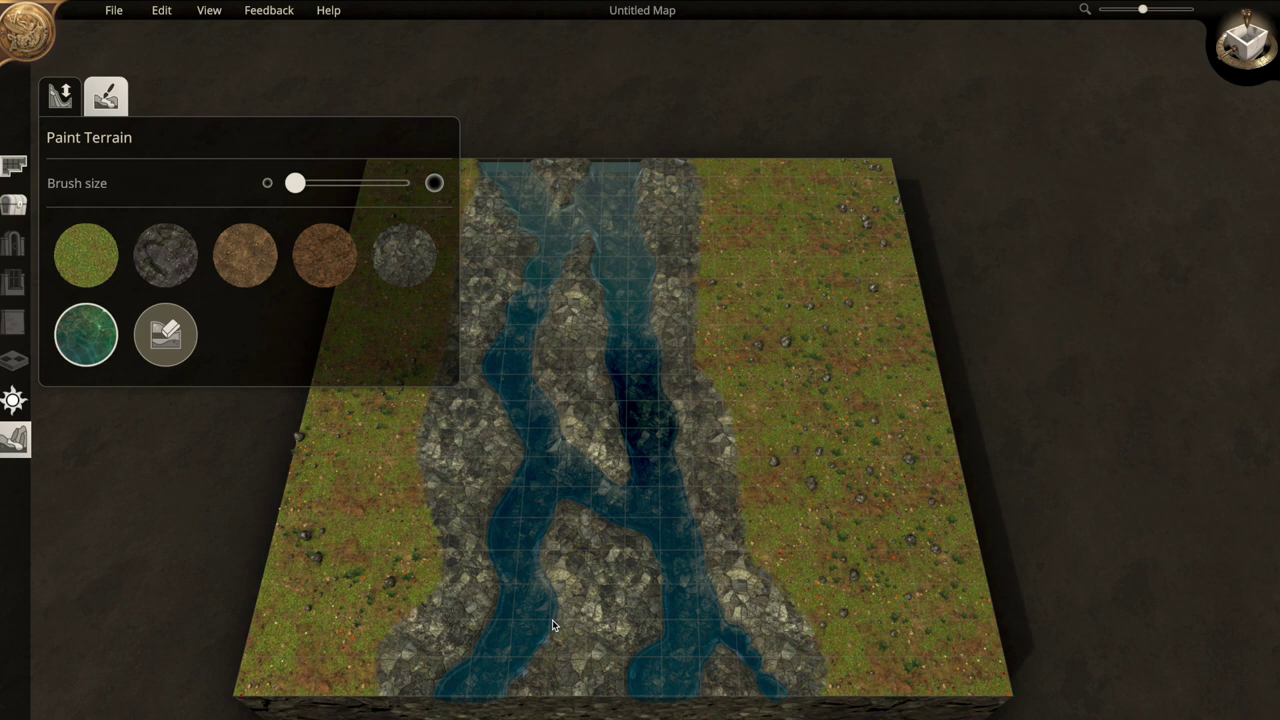
drag(552, 625, 578, 702)
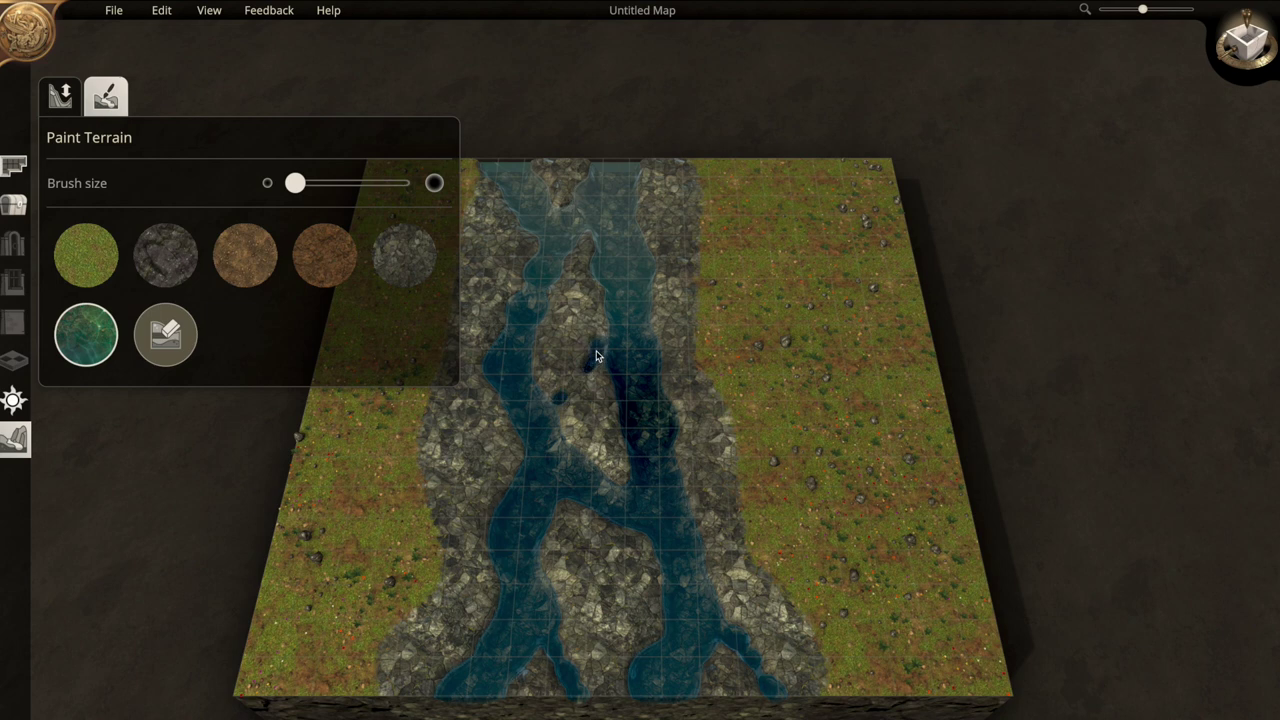
drag(596, 356, 571, 402)
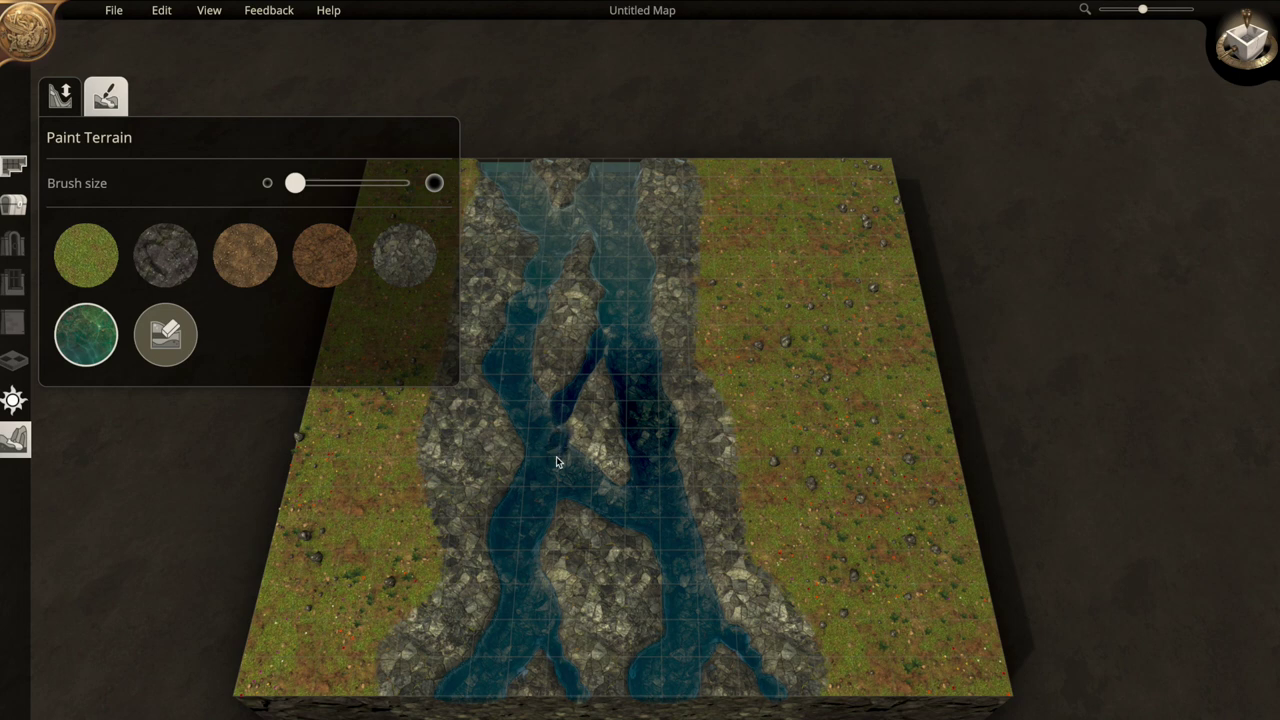
scroll(604, 462, up, 2)
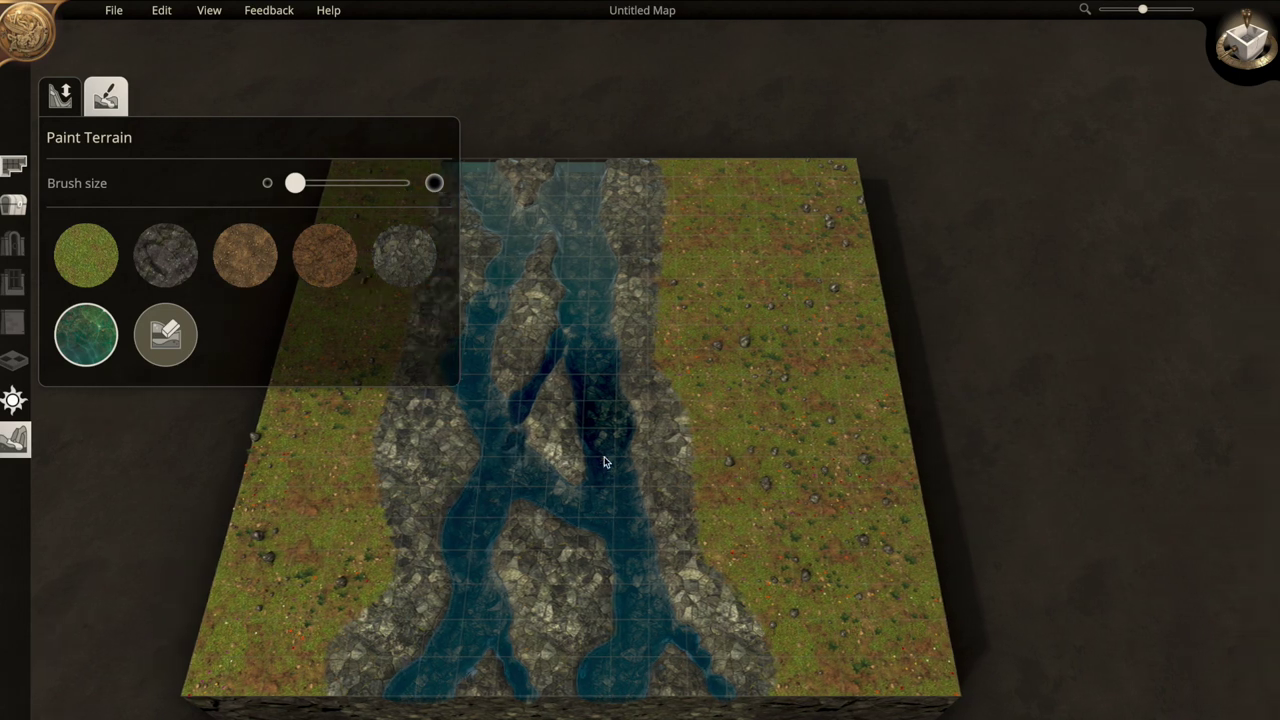
Place a pebbles pile from the nature rock assets on the upper left riverbank
key(a)
scroll(604, 460, up, 2)
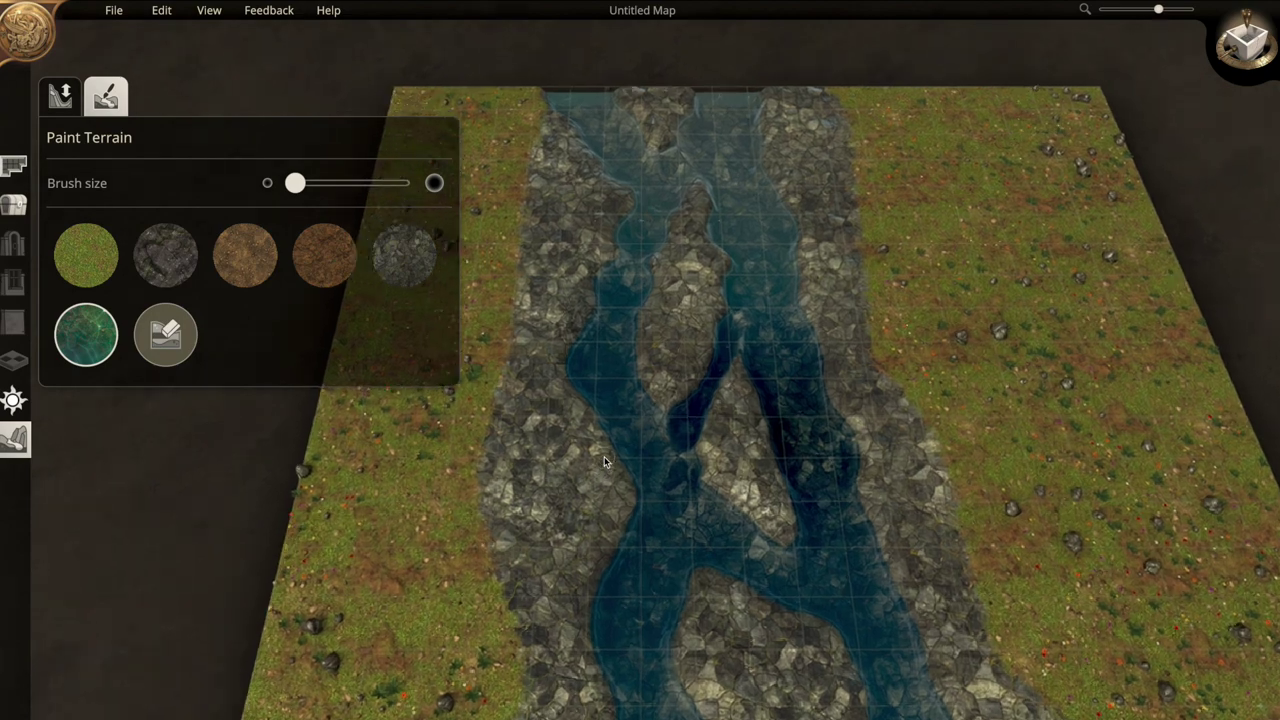
click(13, 210)
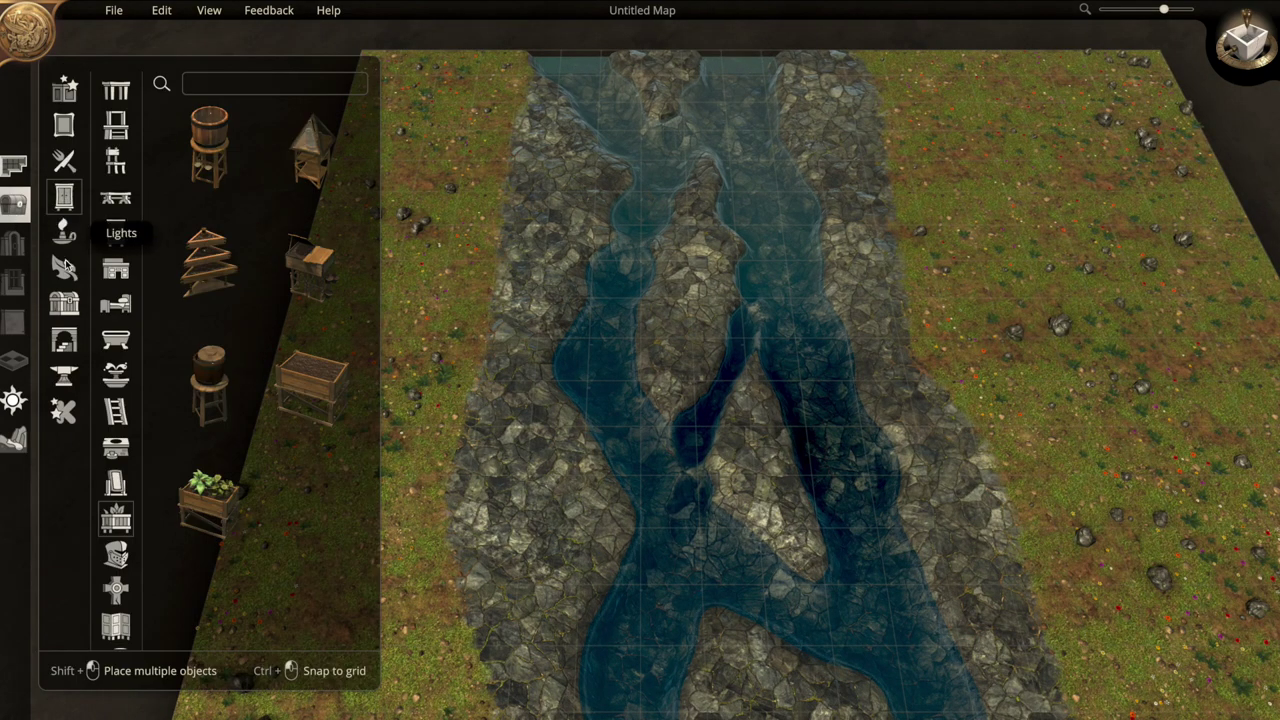
click(64, 267)
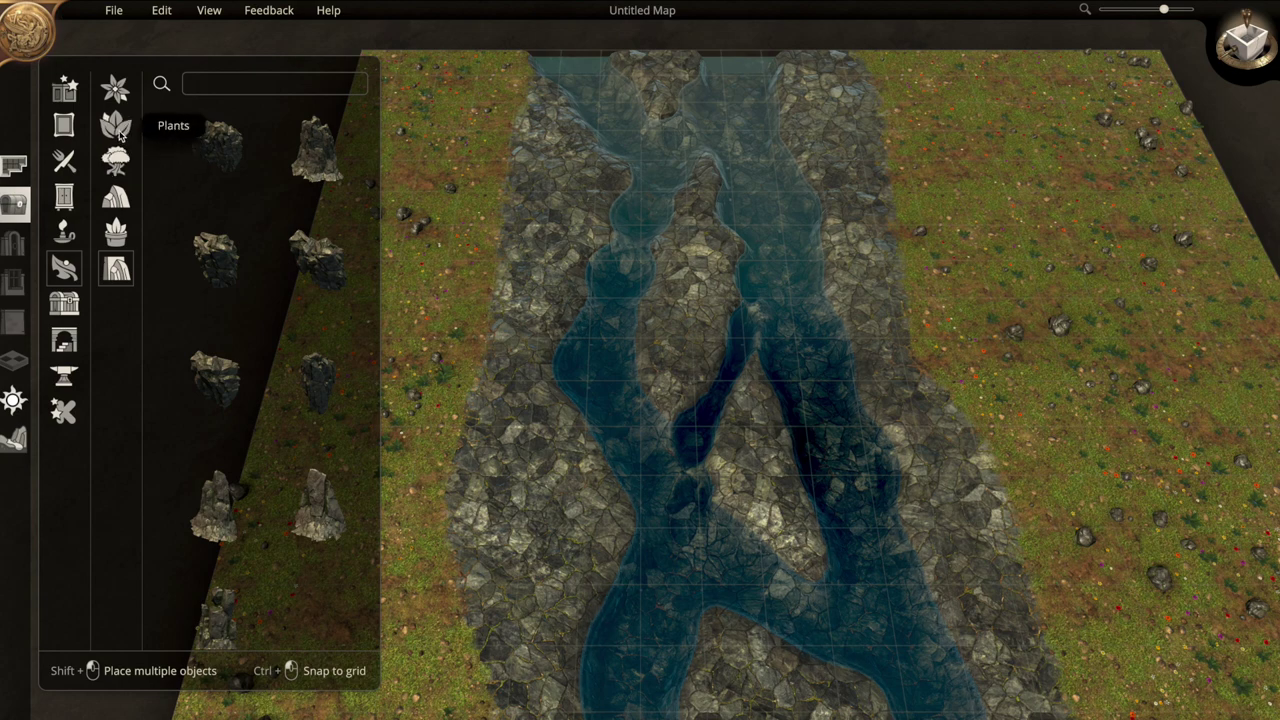
click(117, 196)
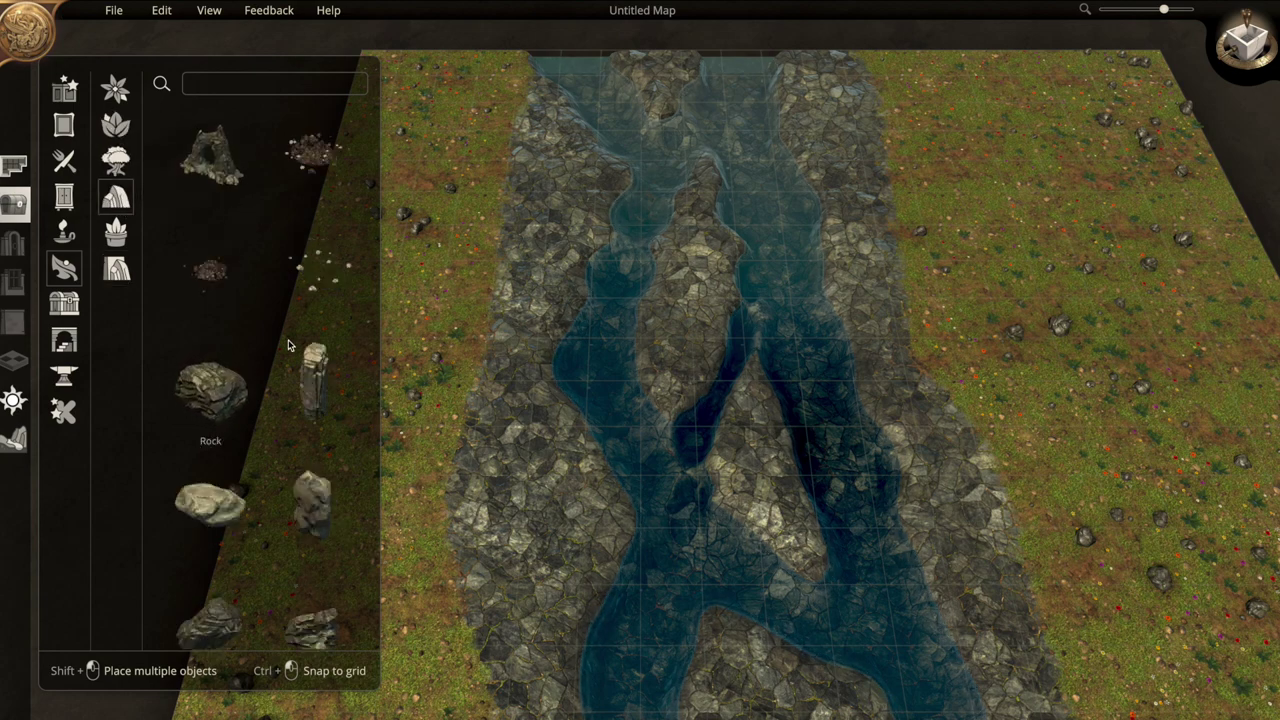
click(297, 273)
click(528, 224)
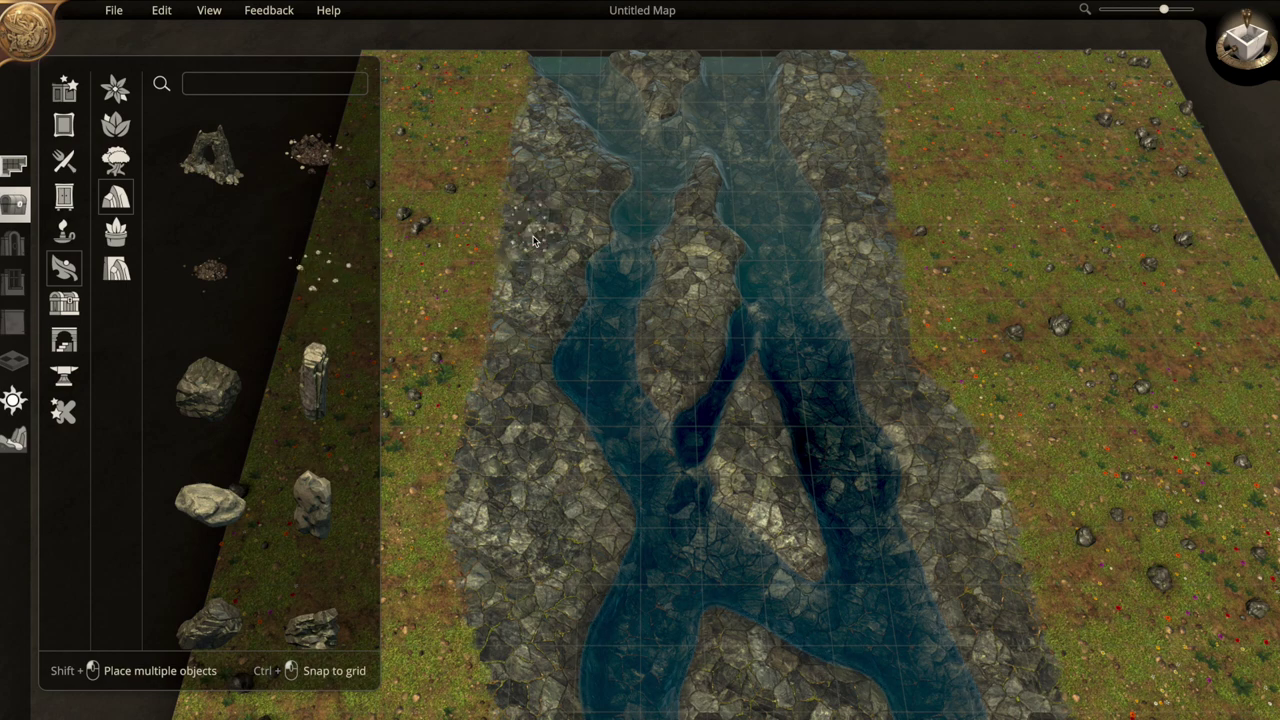
click(533, 240)
drag(533, 240, 523, 276)
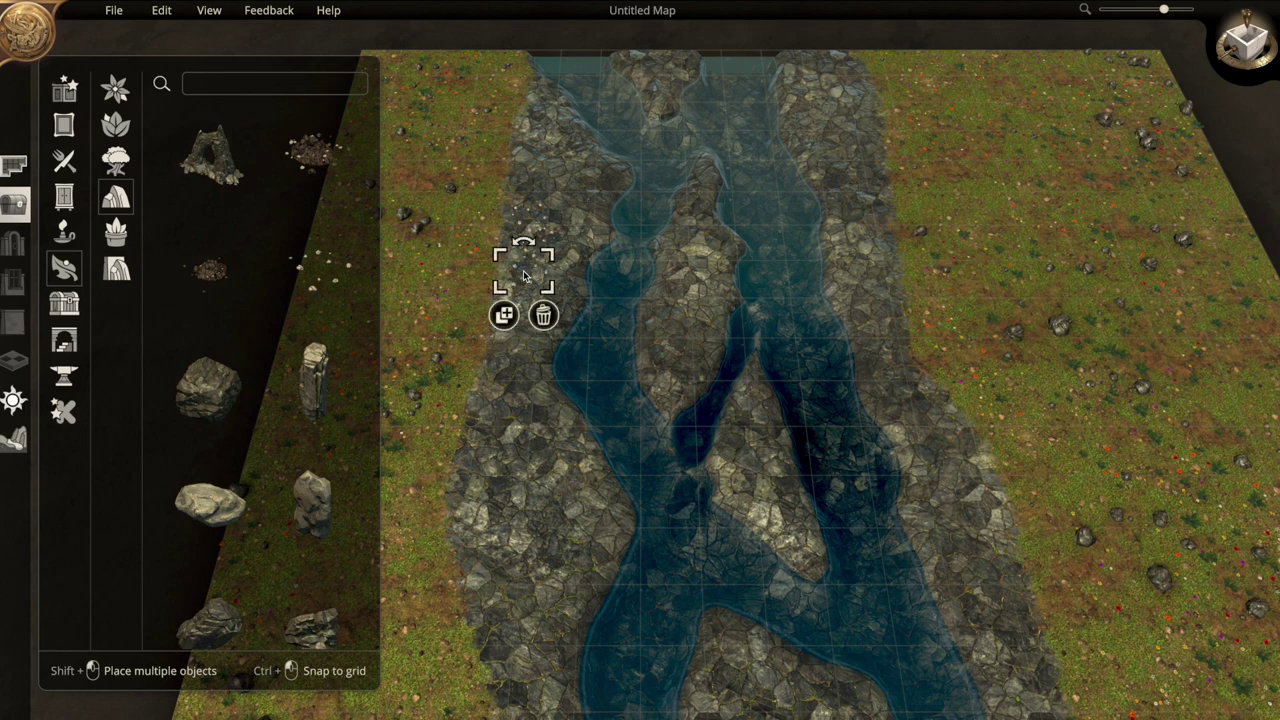
click(519, 309)
Place and shrink rocks, positioning them on the left bank and the central island
click(563, 185)
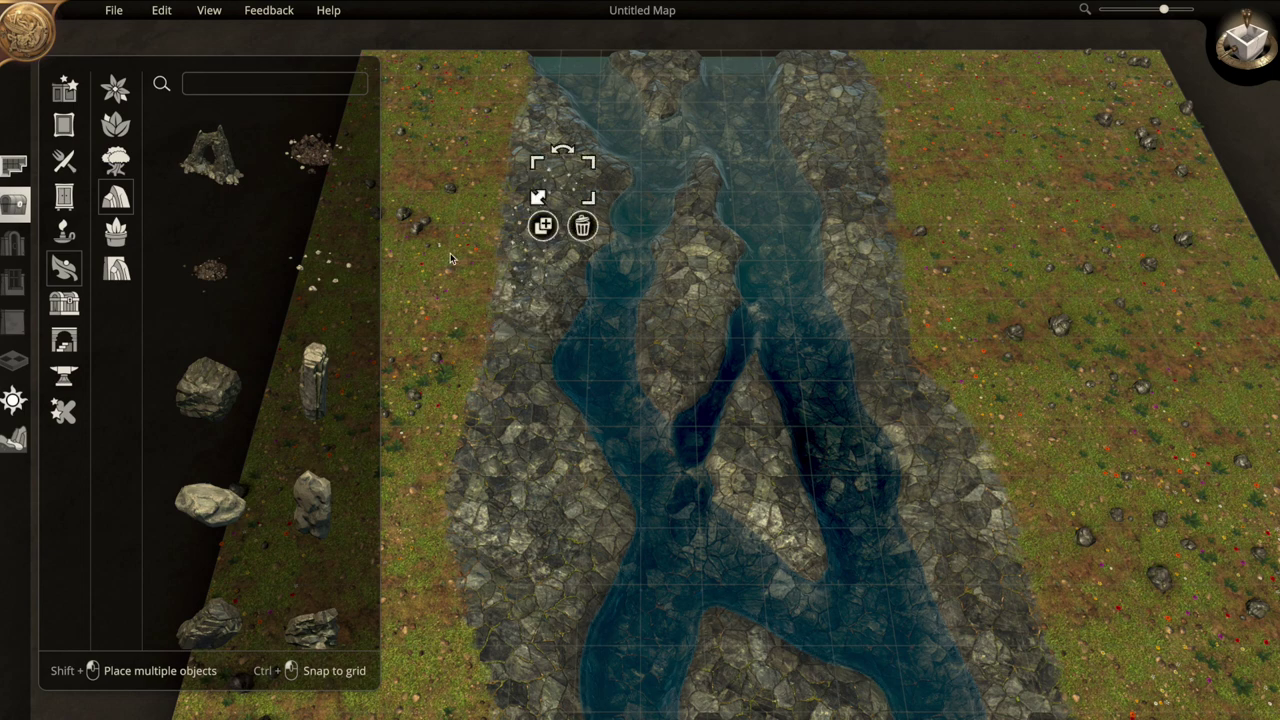
drag(207, 385, 985, 362)
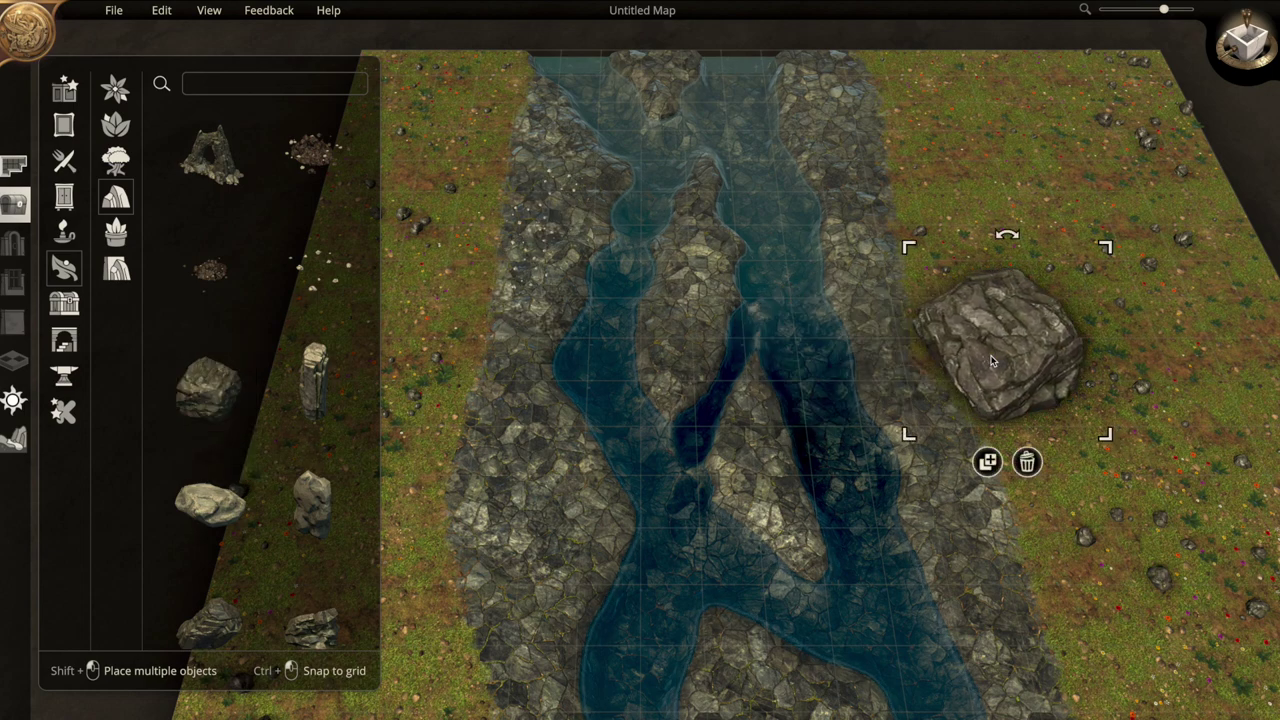
drag(1104, 433, 766, 236)
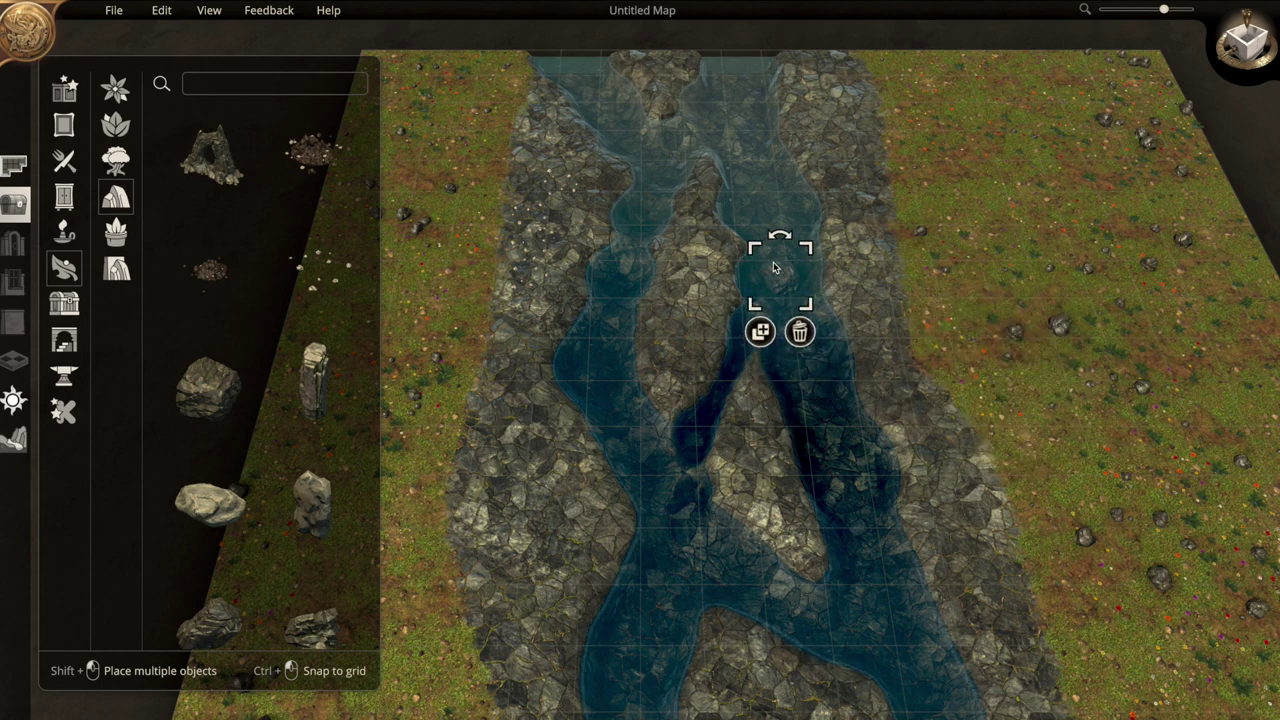
drag(766, 236, 648, 570)
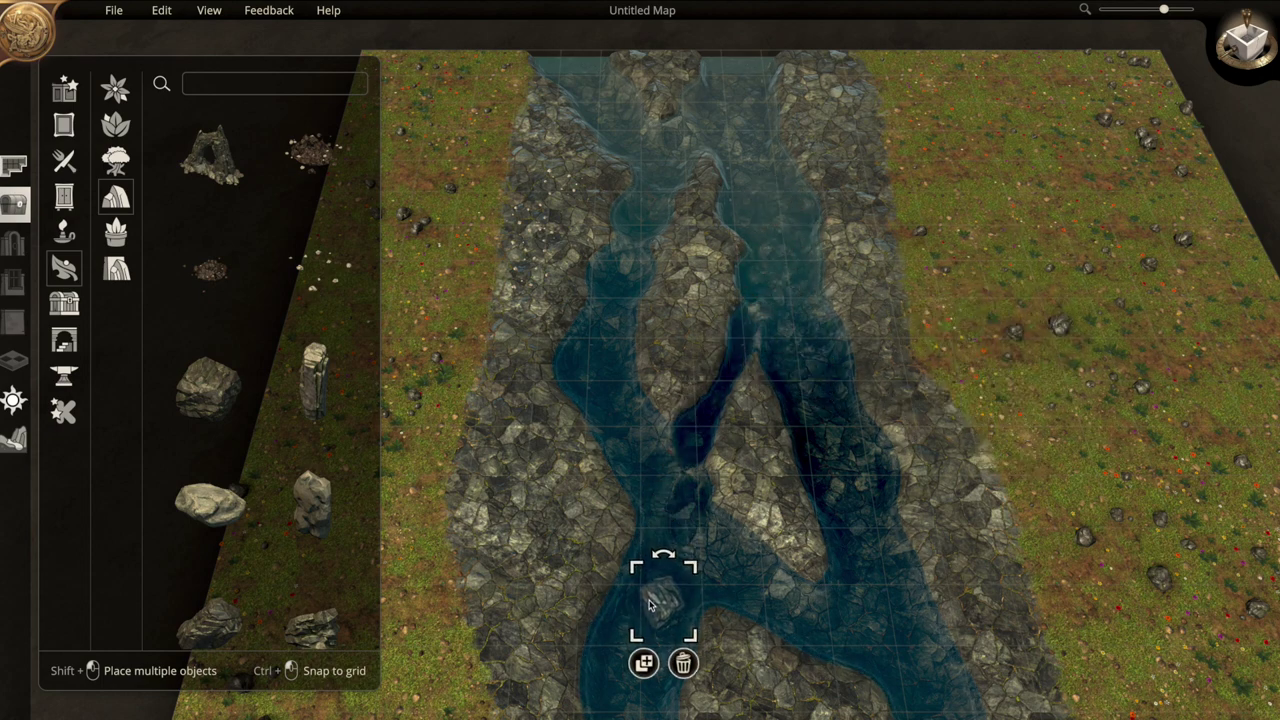
drag(648, 570, 538, 518)
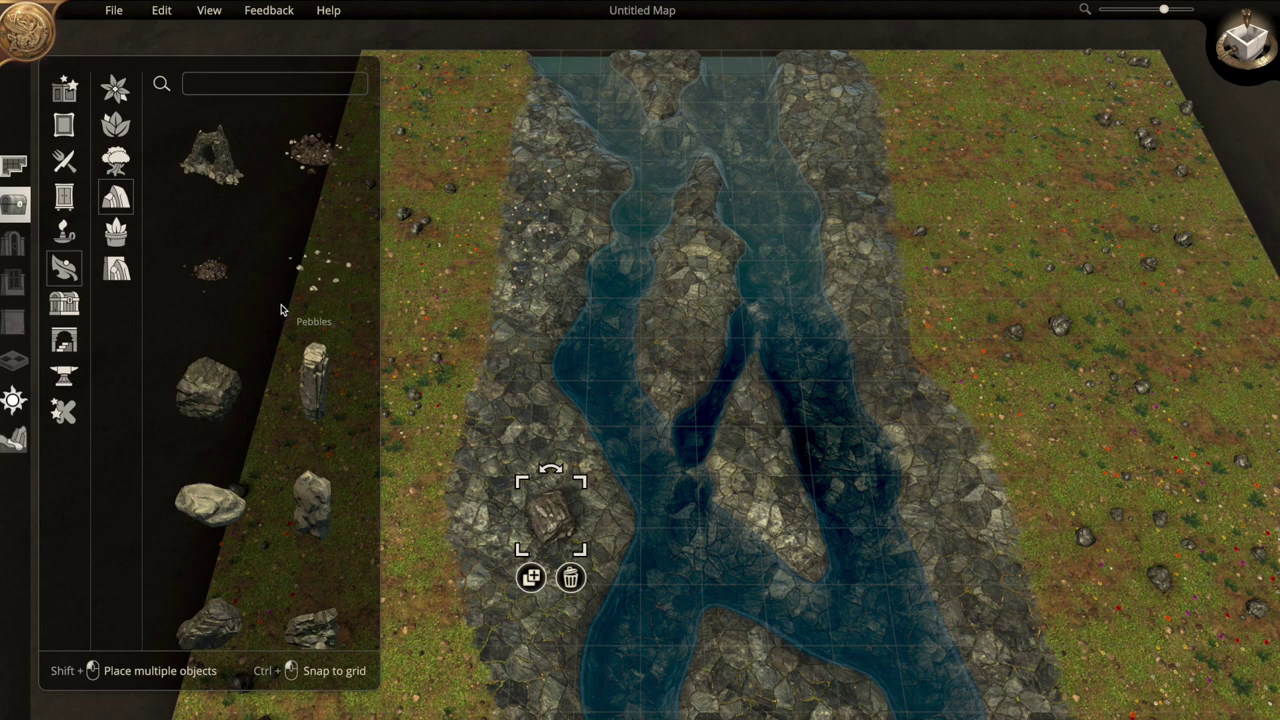
drag(210, 505, 479, 410)
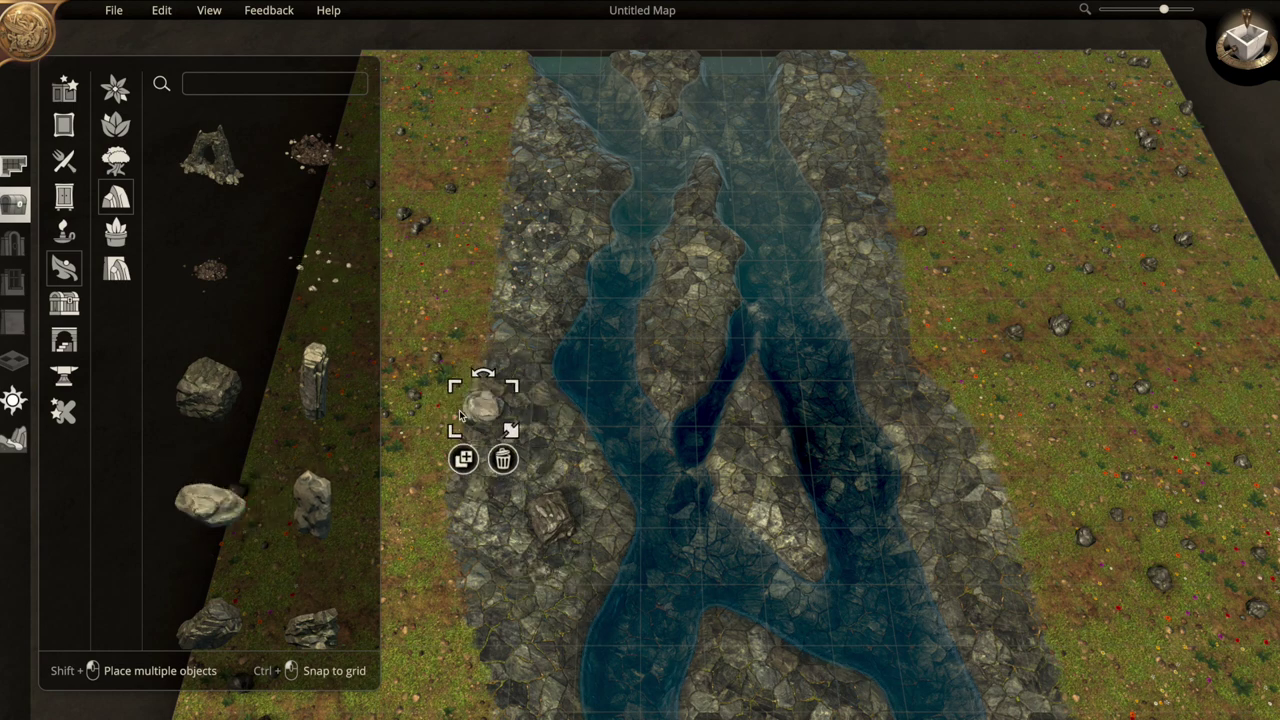
drag(627, 294, 690, 292)
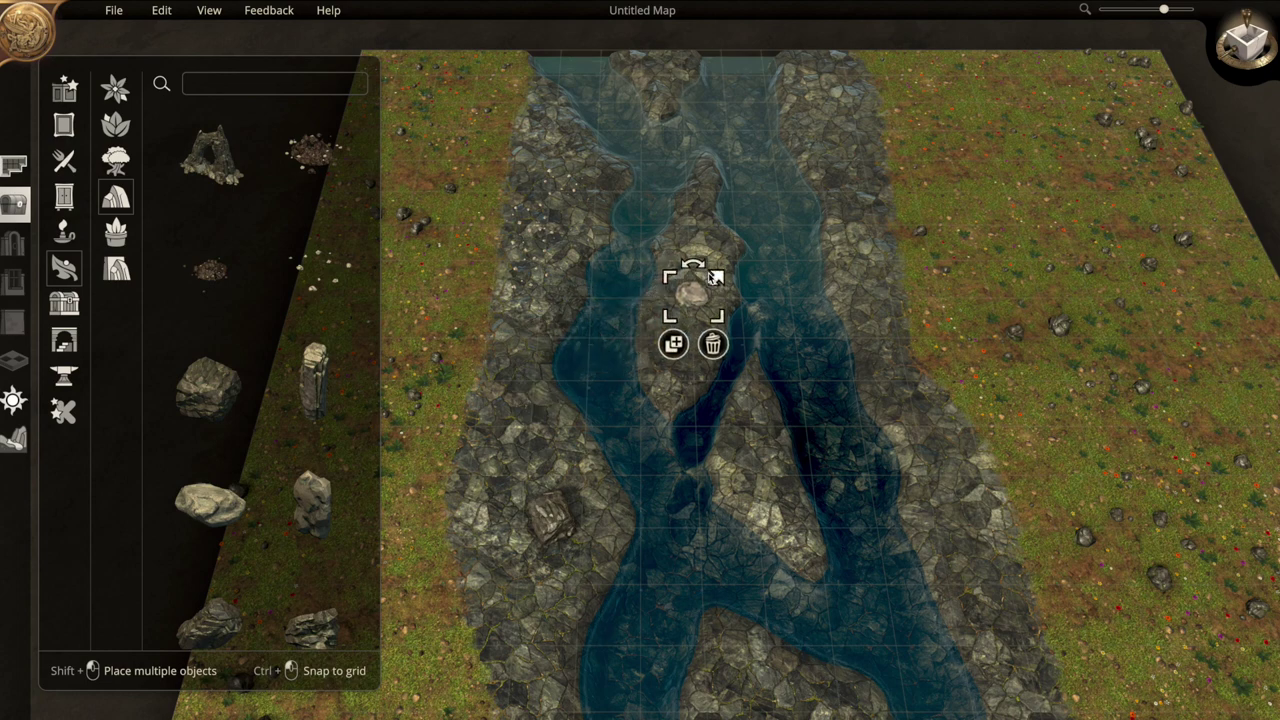
Place a pebble cluster on the upper right bank
scroll(315, 428, down, 1)
scroll(298, 442, down, 2)
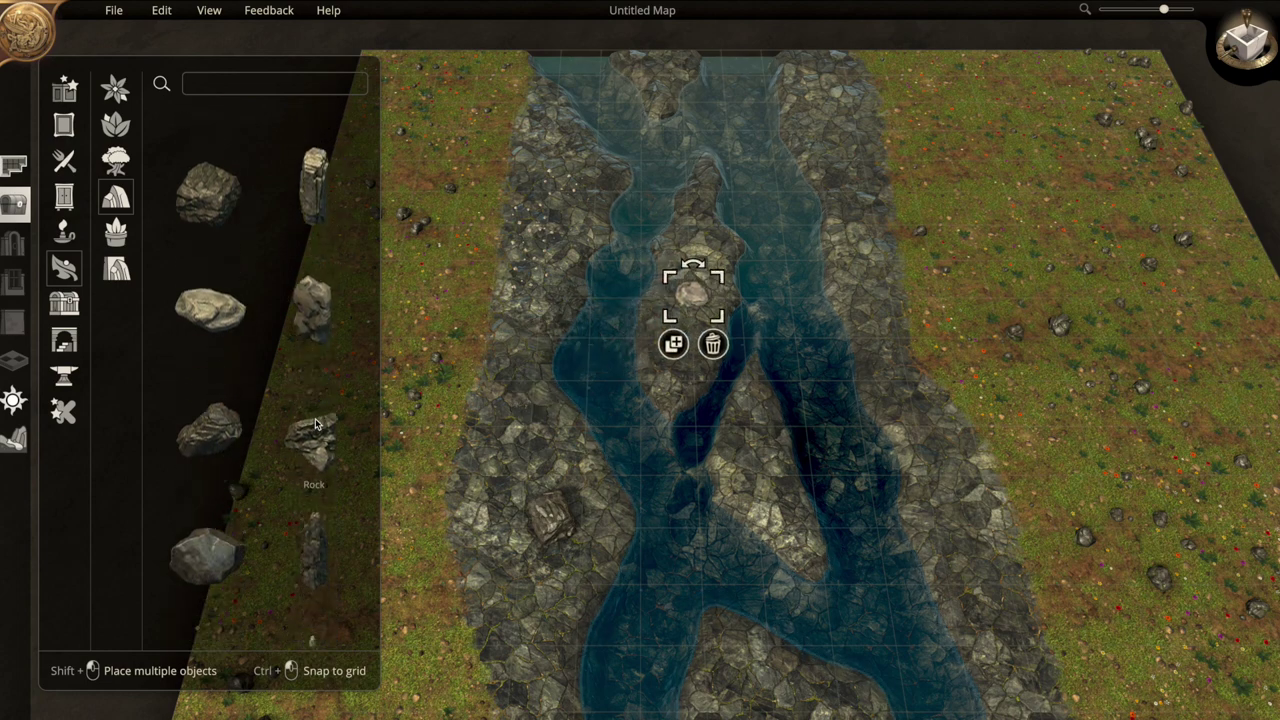
scroll(281, 456, down, 1)
scroll(248, 483, down, 2)
click(210, 372)
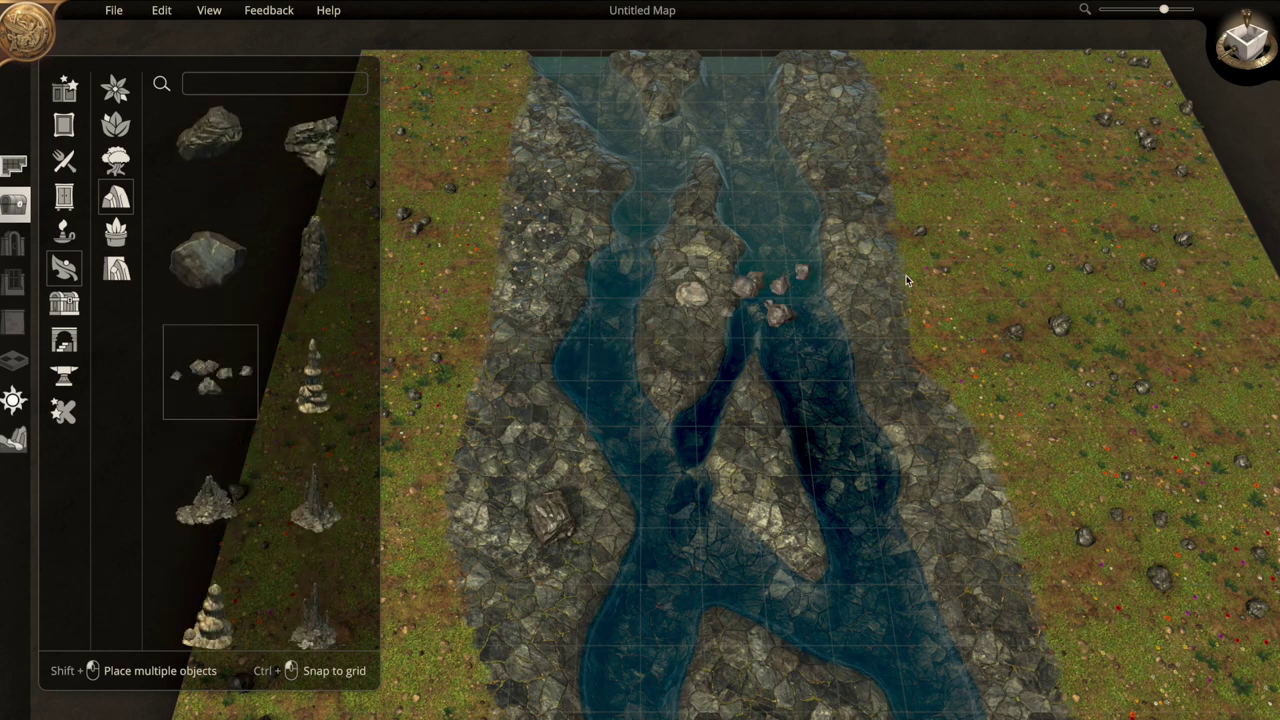
click(833, 92)
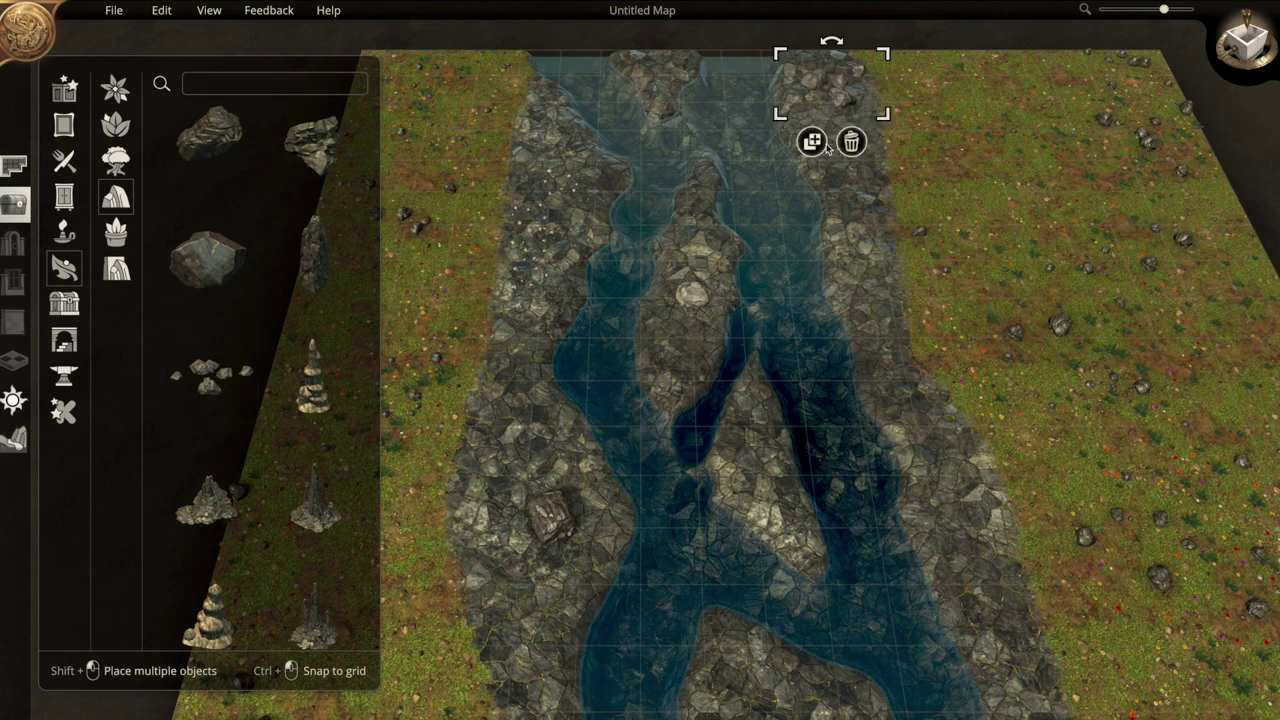
click(832, 125)
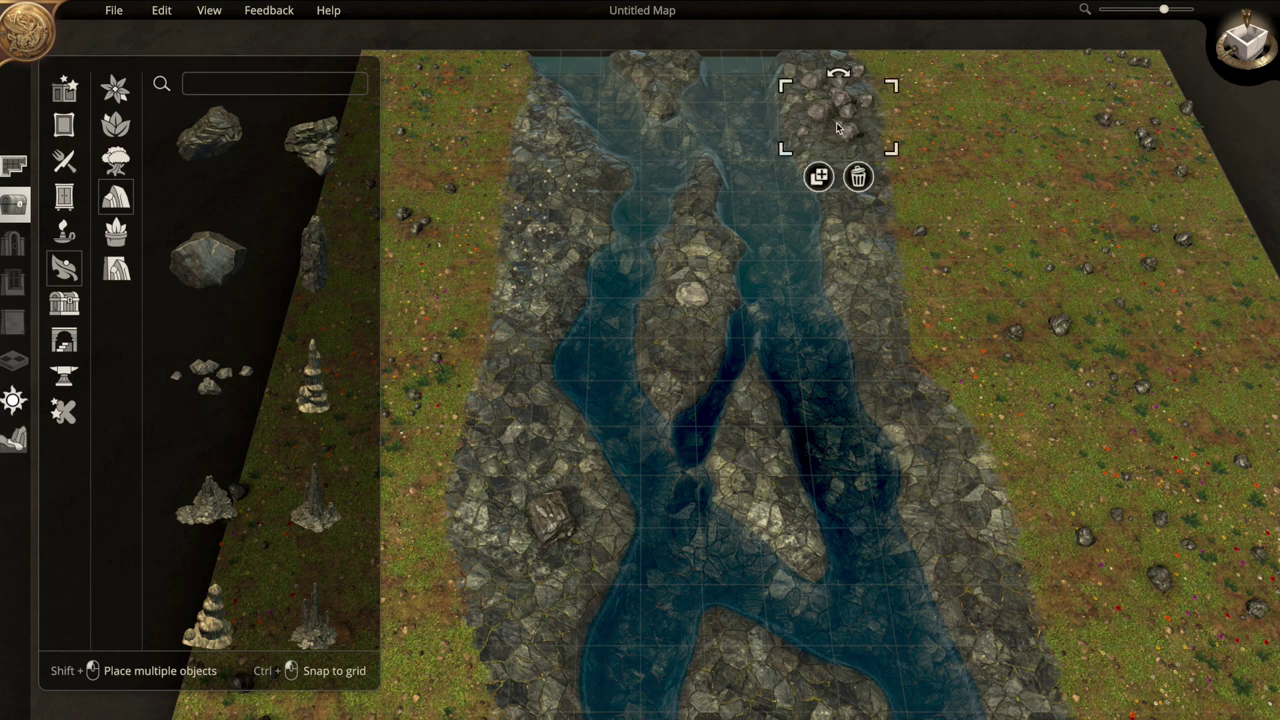
click(850, 145)
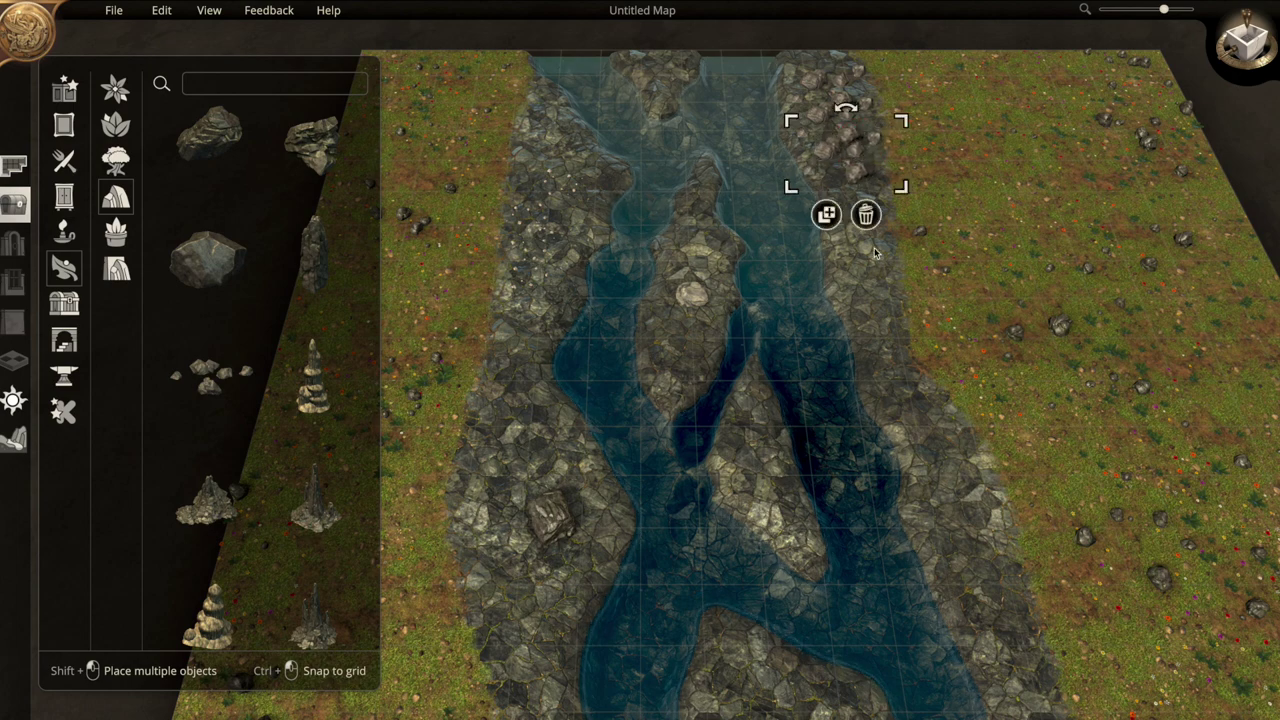
click(940, 230)
Duplicate the rock pile twice further down the right bank and adjust its position
scroll(940, 230, up, 2)
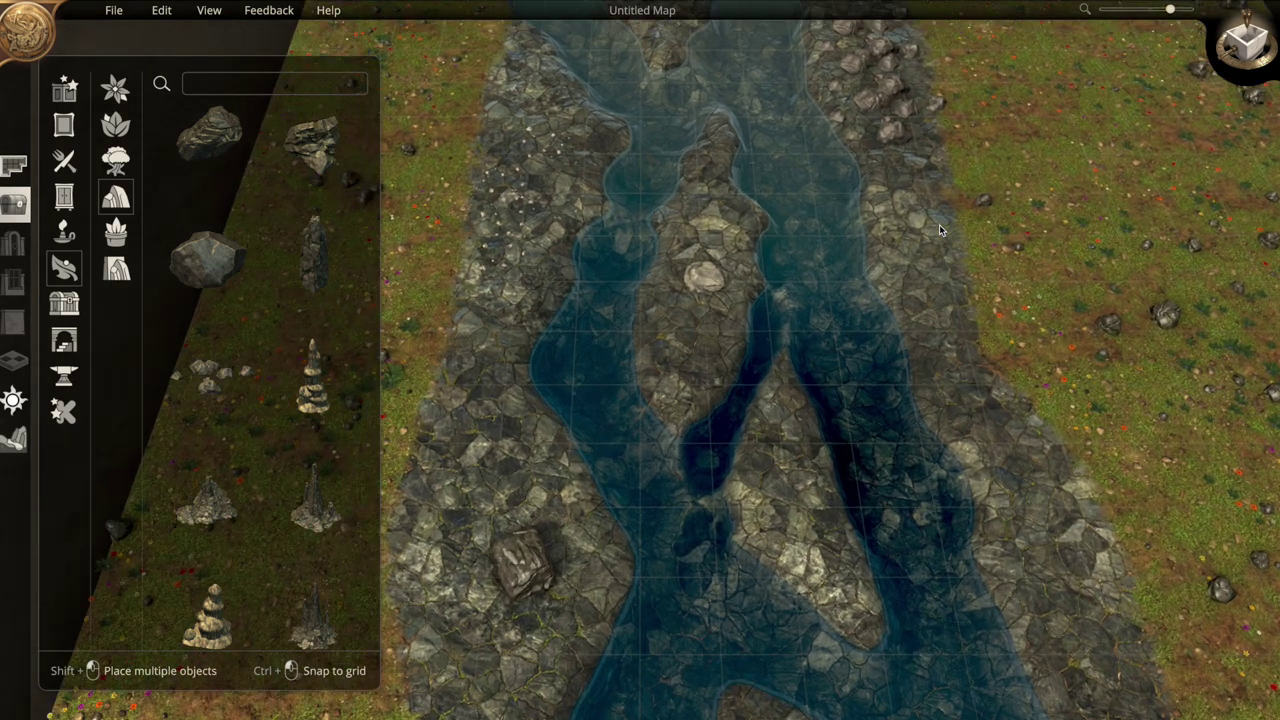
click(887, 128)
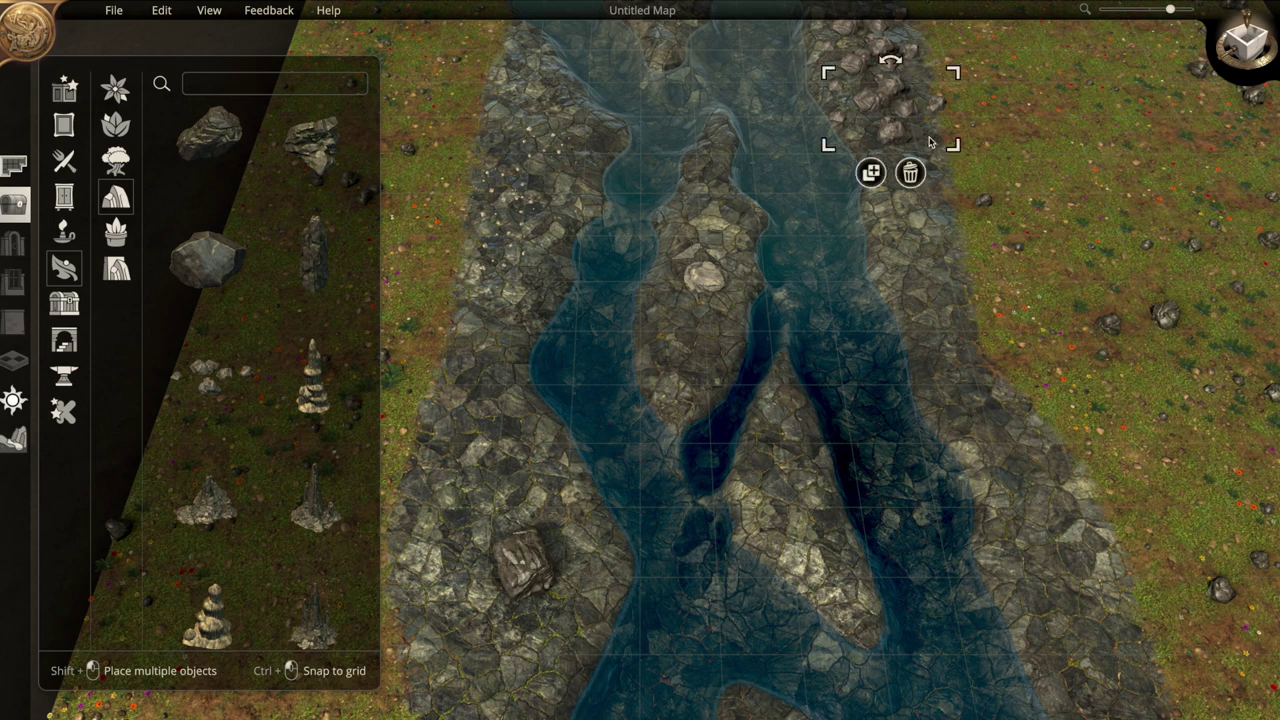
click(898, 157)
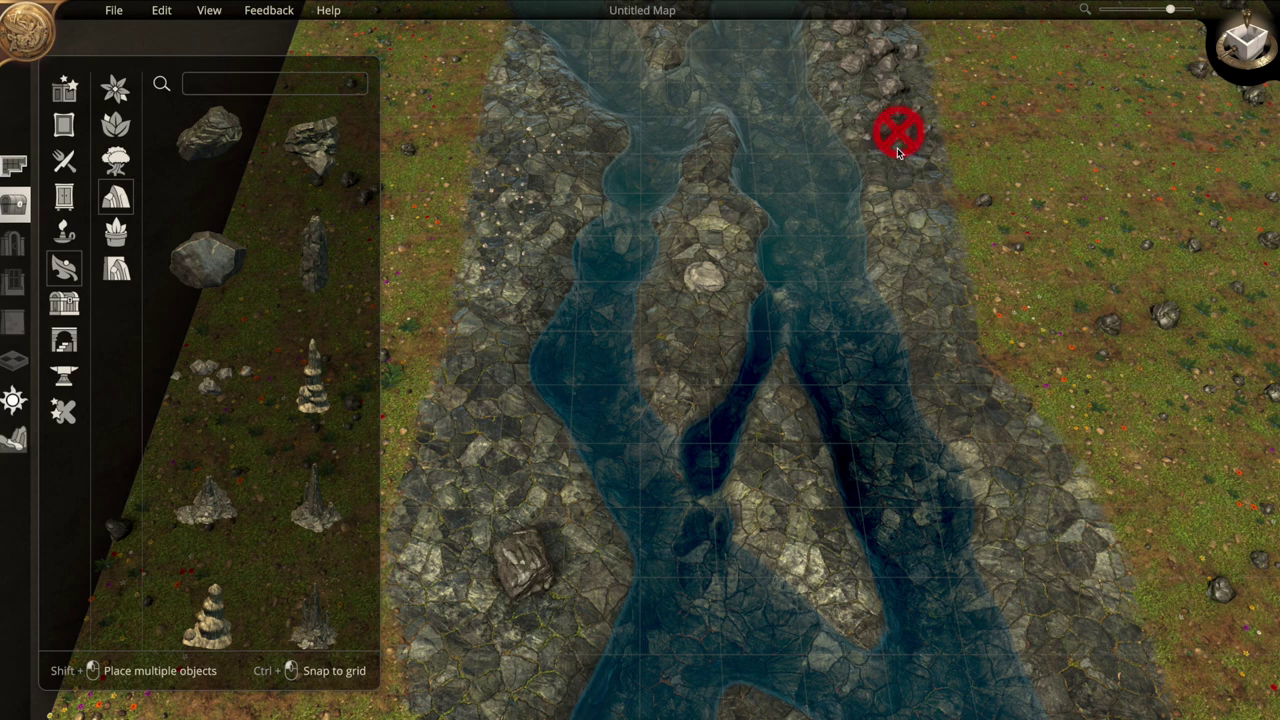
click(898, 138)
click(878, 193)
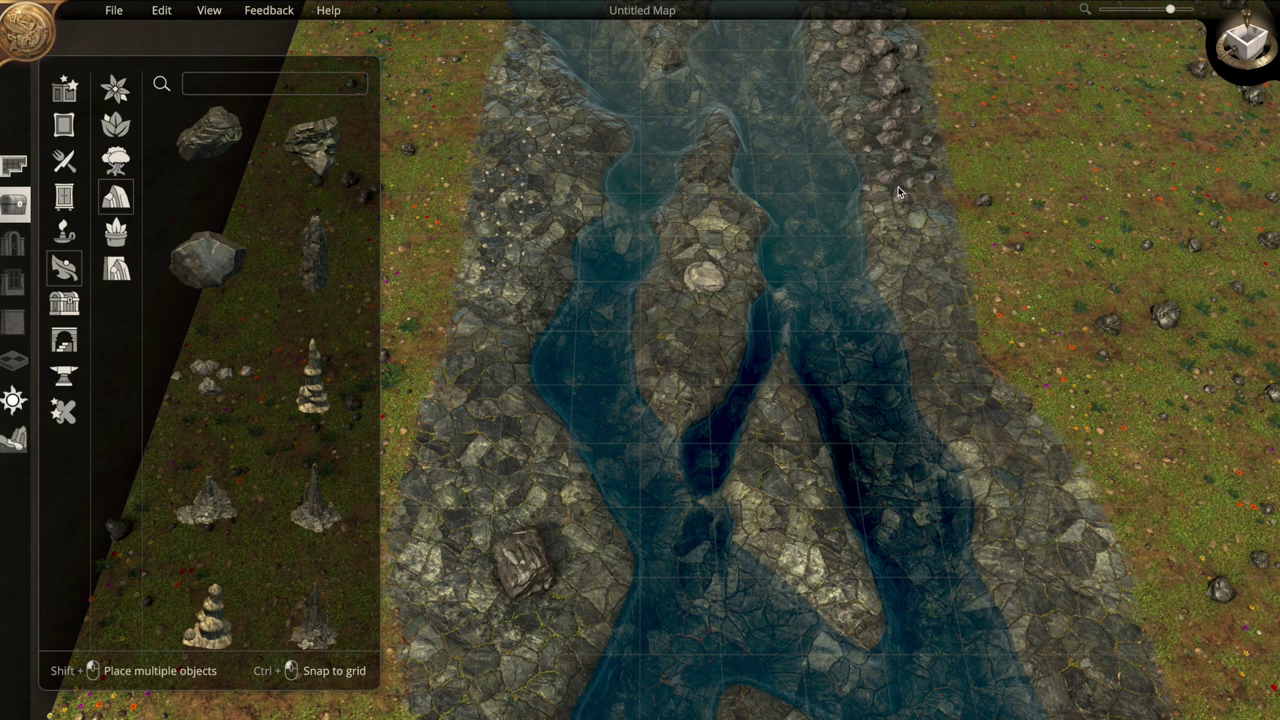
click(903, 238)
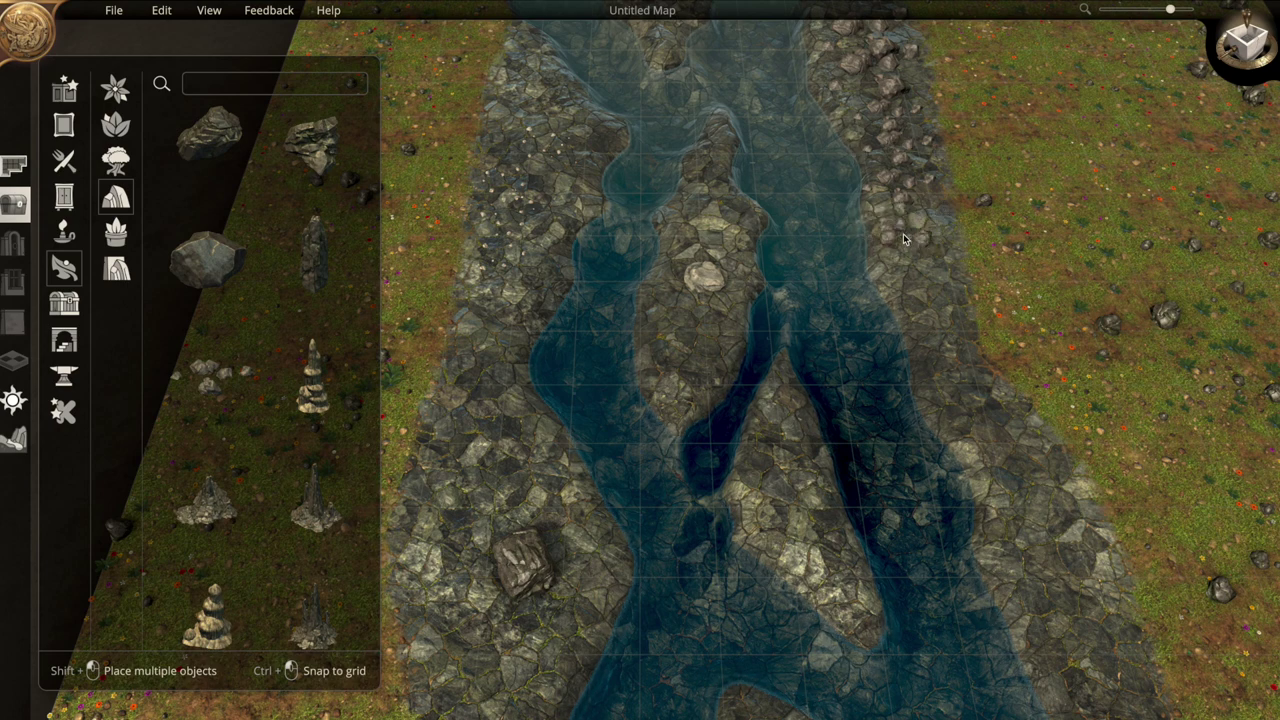
click(903, 235)
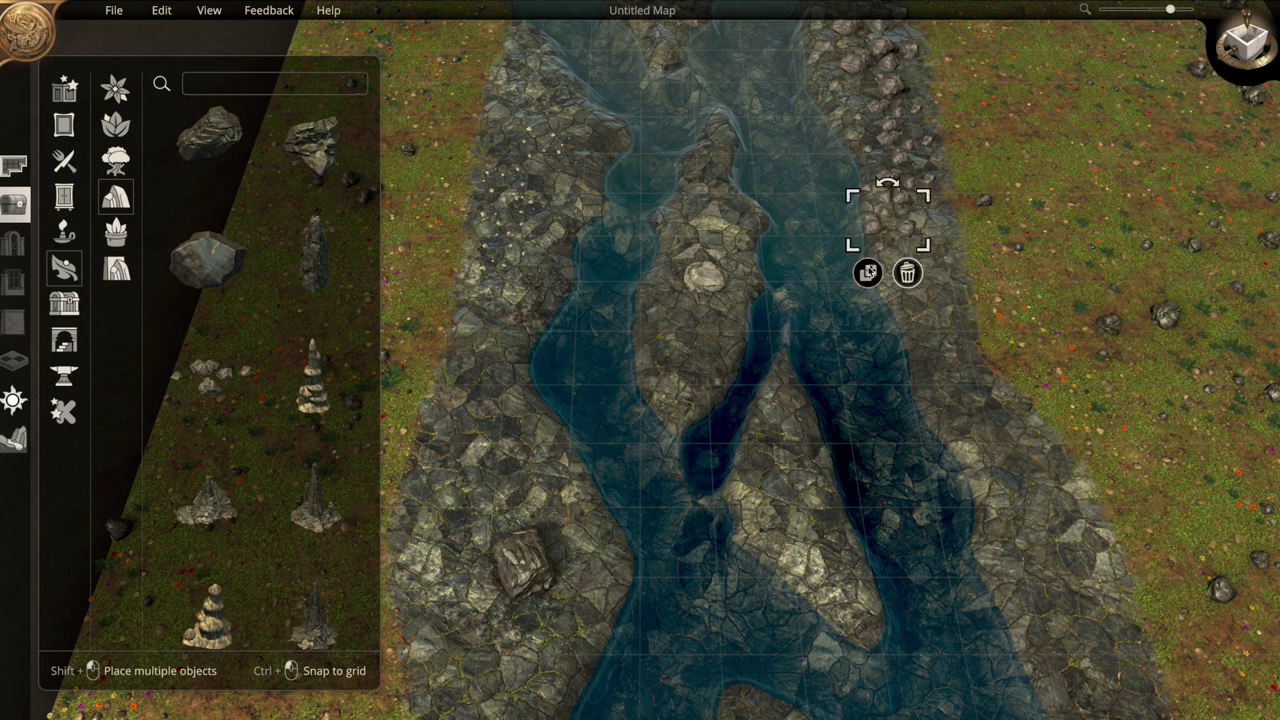
drag(908, 234, 928, 217)
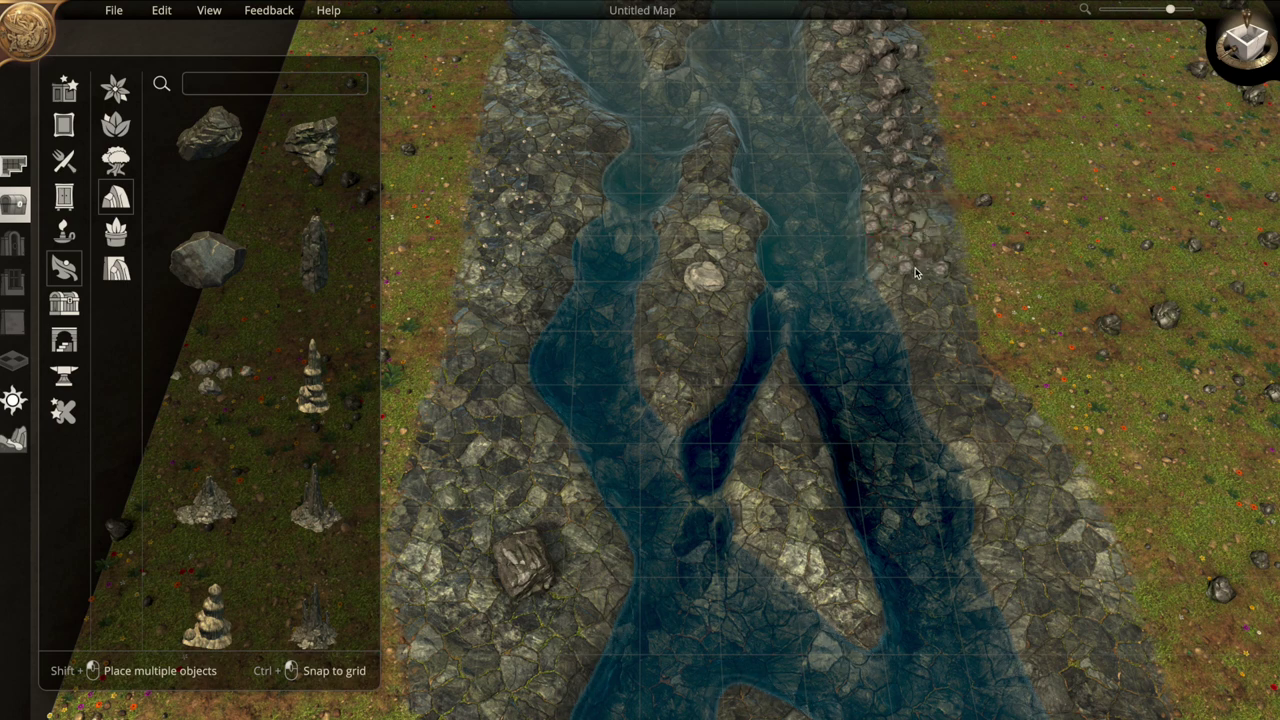
click(905, 265)
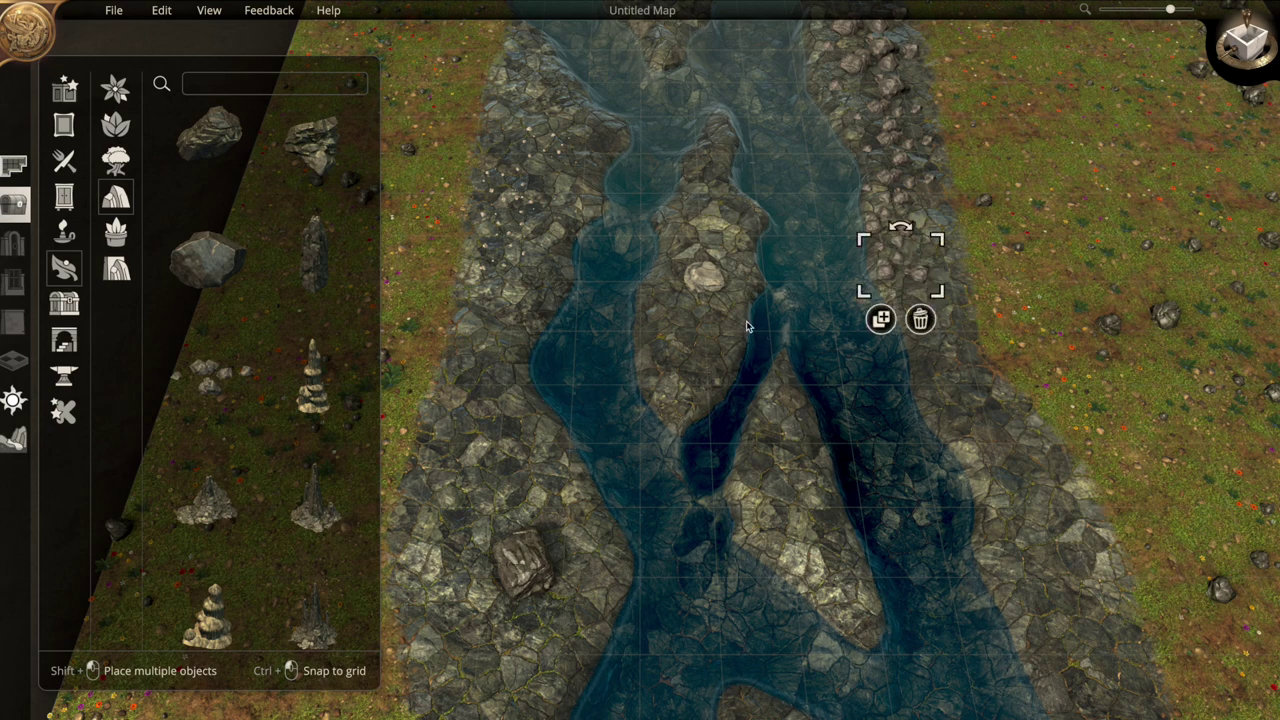
Search the object library and place a branch on the left gravel bank
click(209, 85)
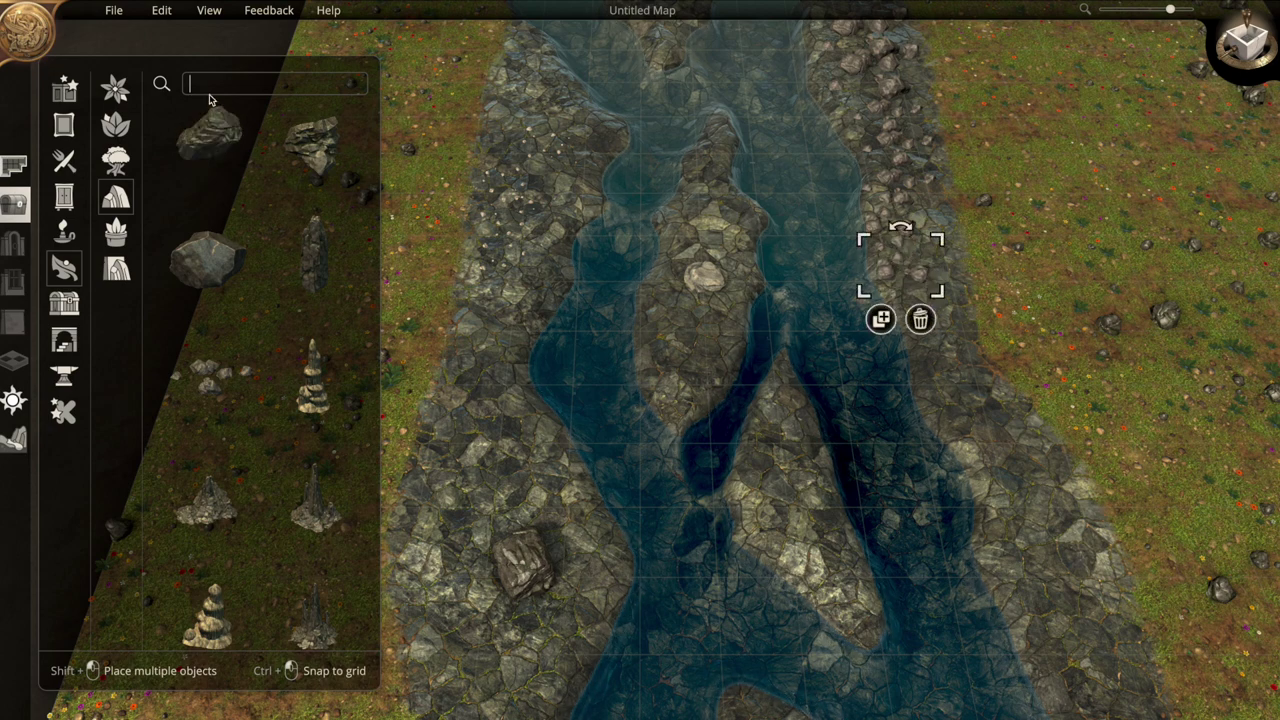
text(bre)
key(BackSpace)
text(a)
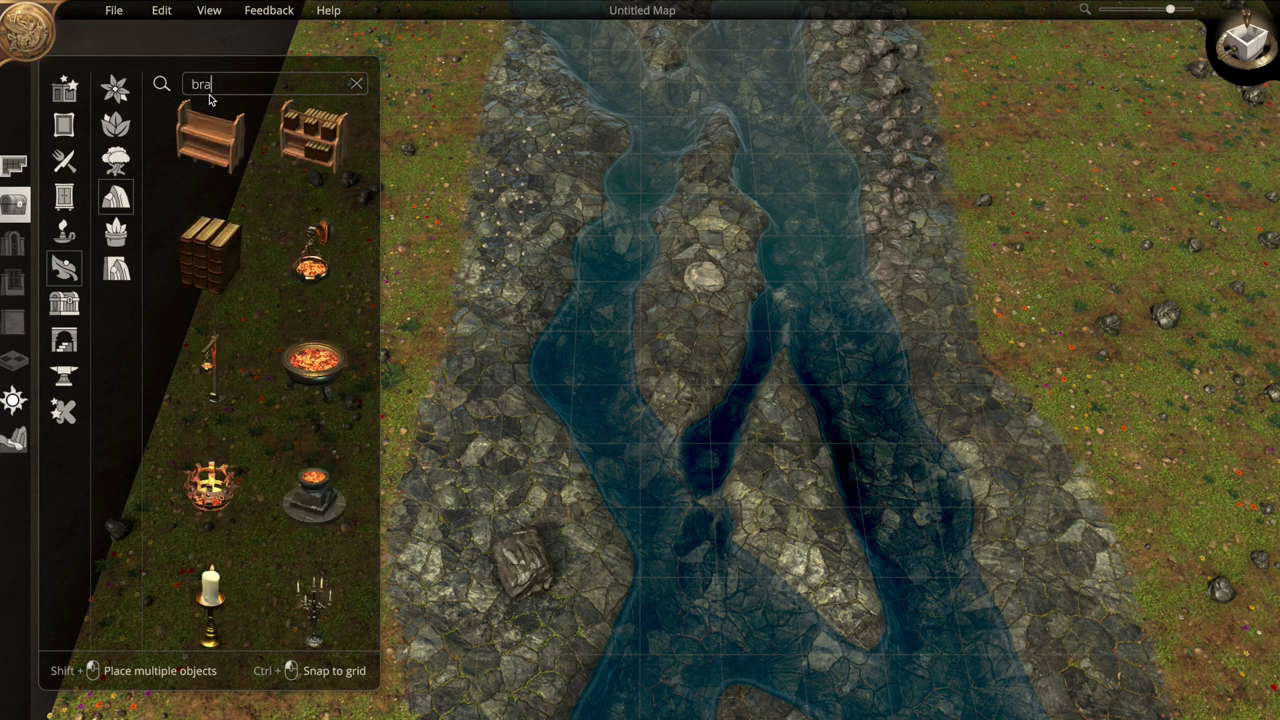
text(nch)
click(256, 150)
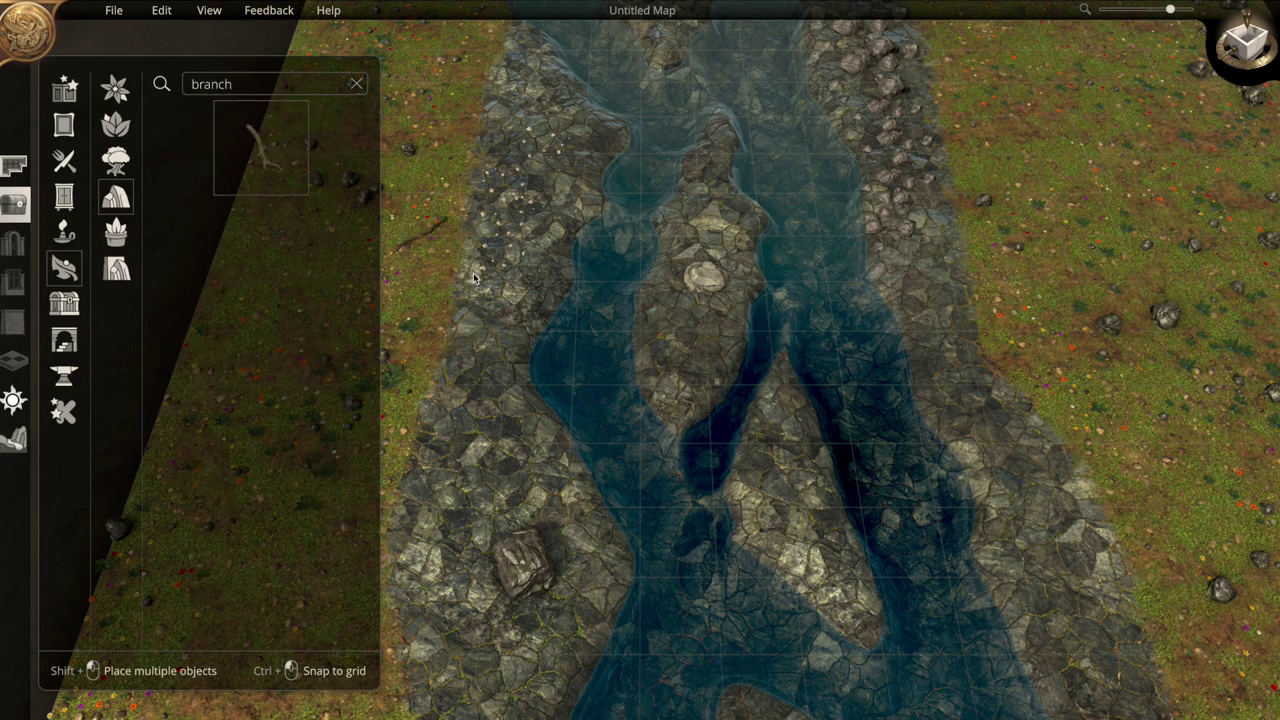
click(478, 360)
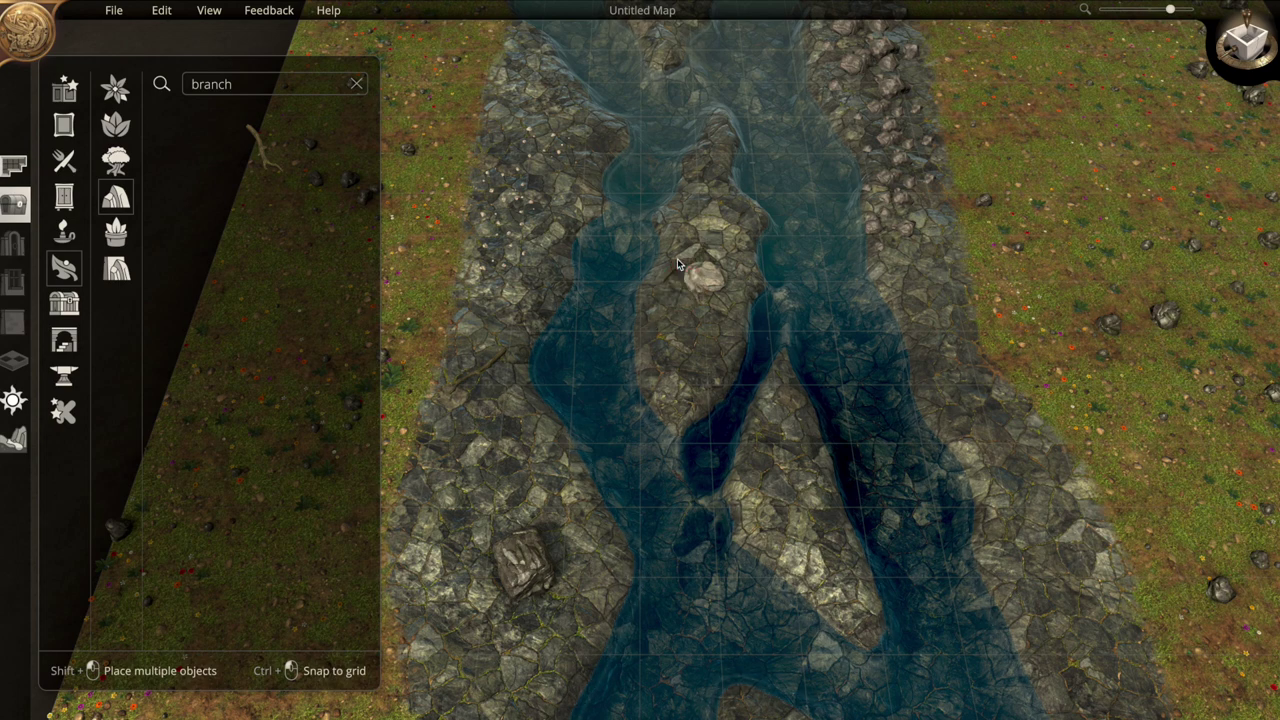
Copy the island rock and move the small right-bank object onto the central island
click(678, 263)
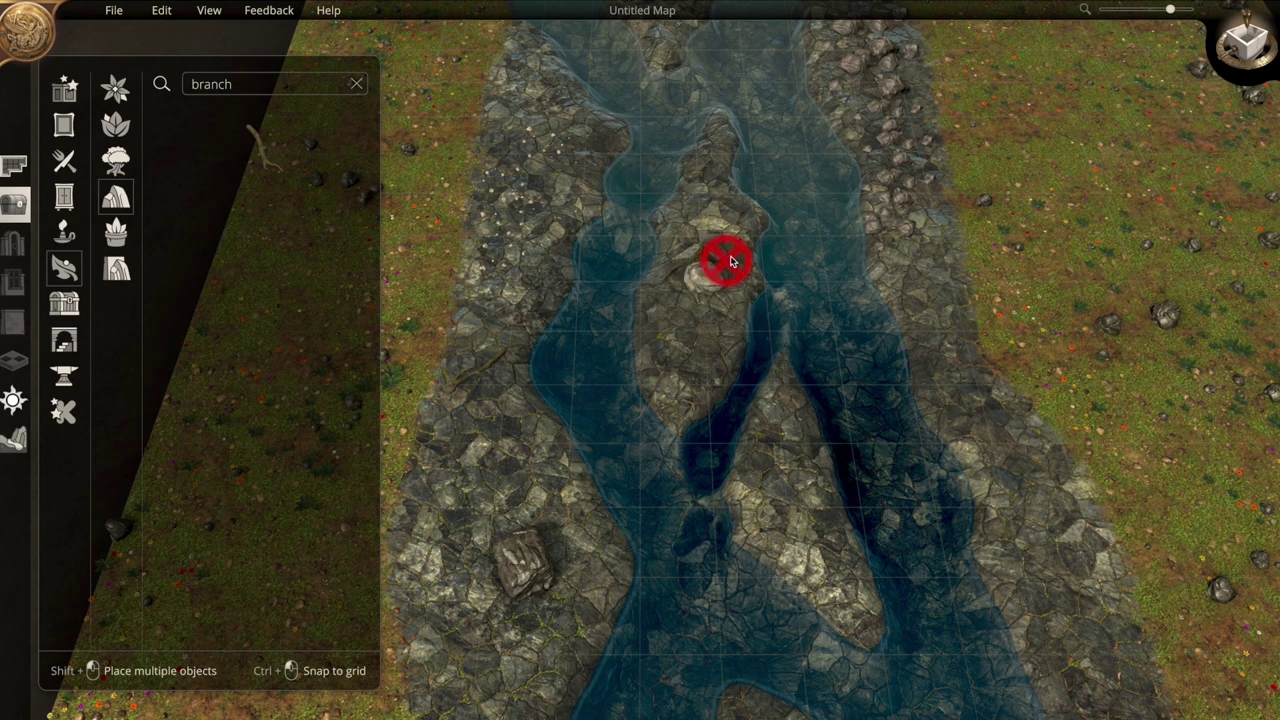
click(738, 255)
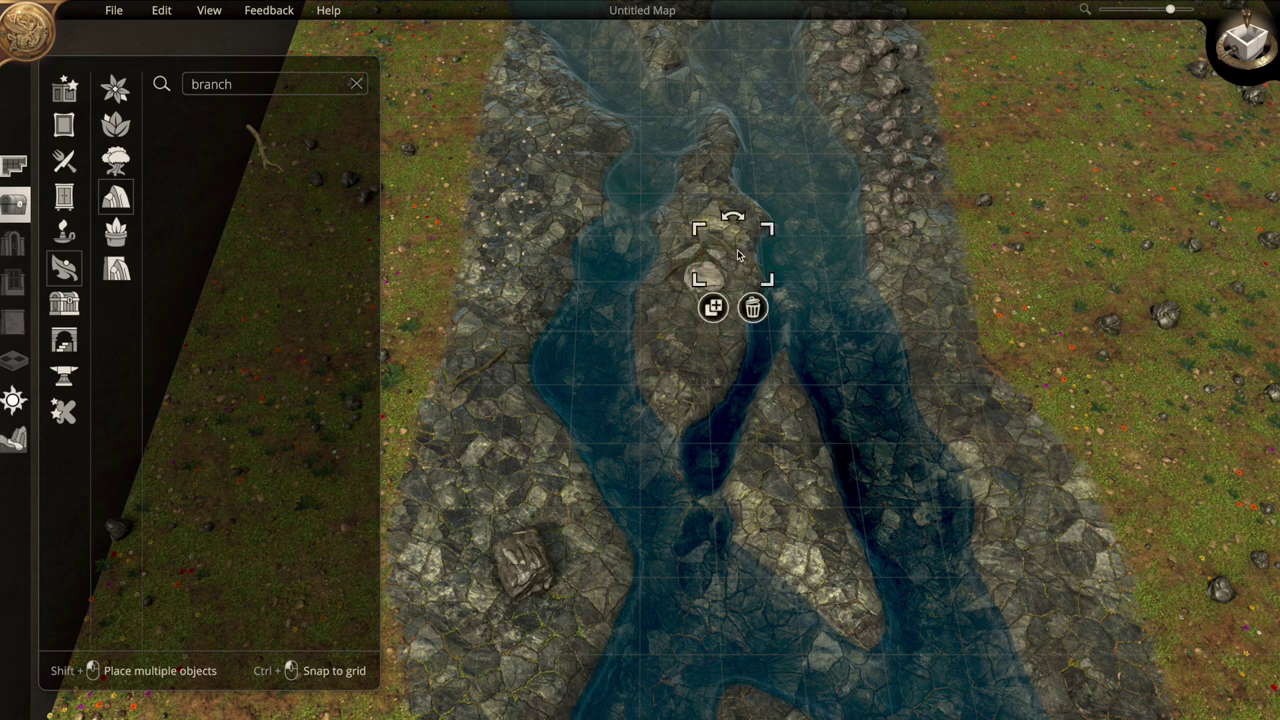
click(707, 316)
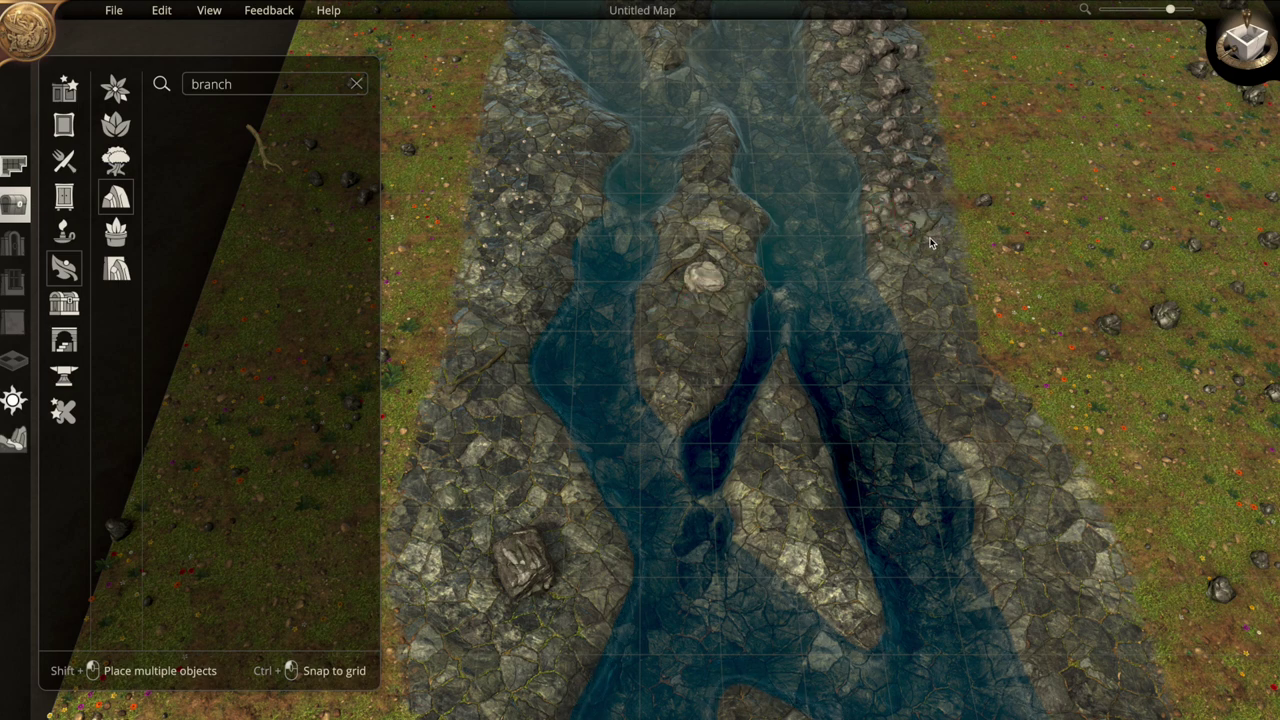
click(930, 244)
click(930, 262)
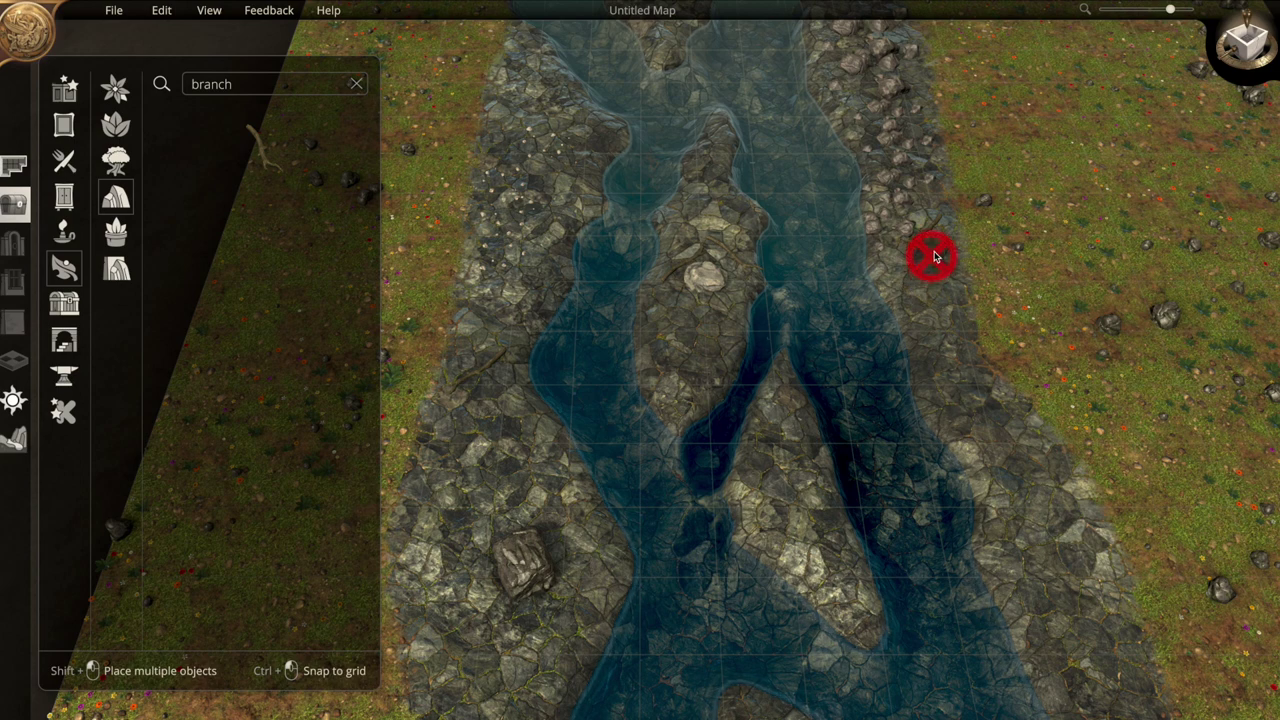
click(903, 262)
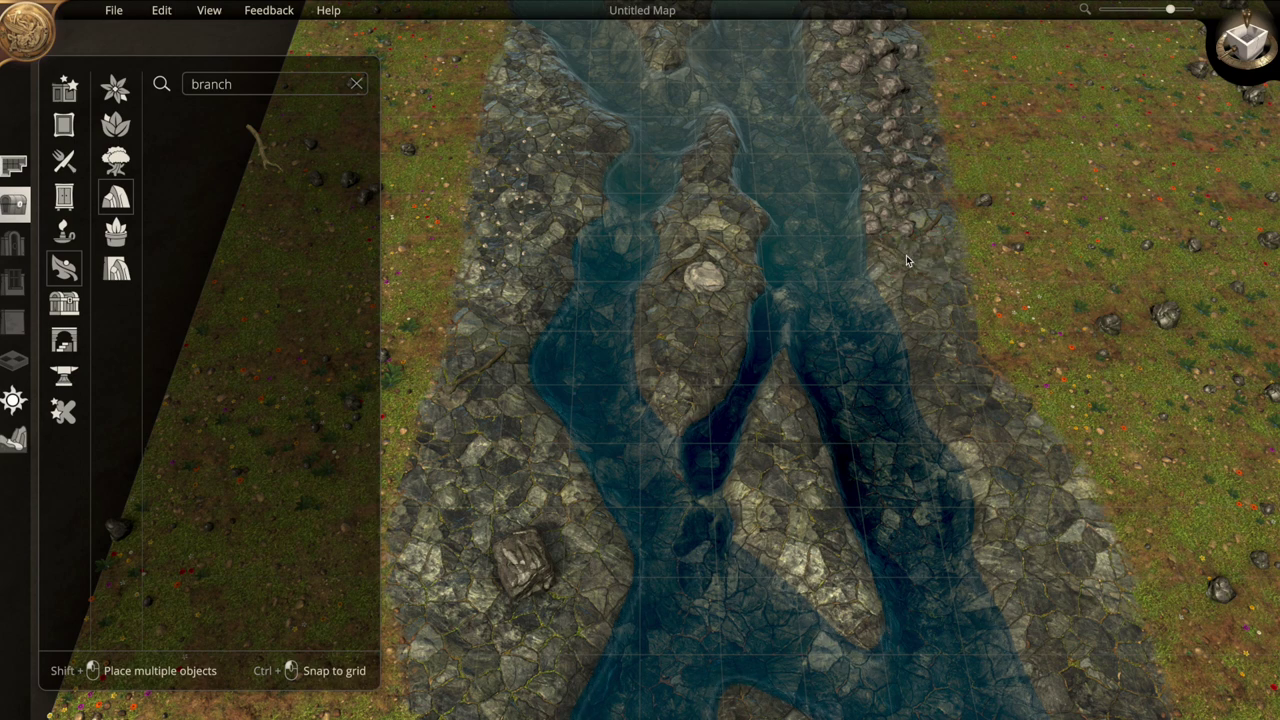
click(906, 260)
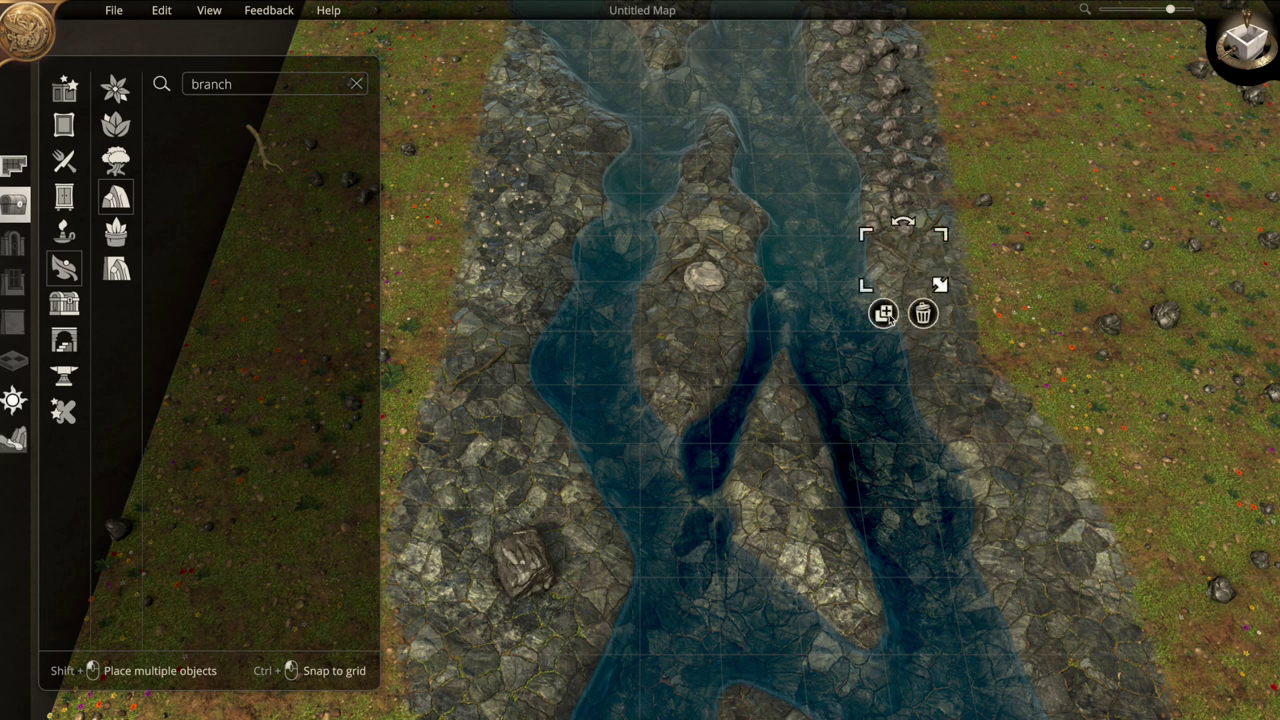
click(711, 311)
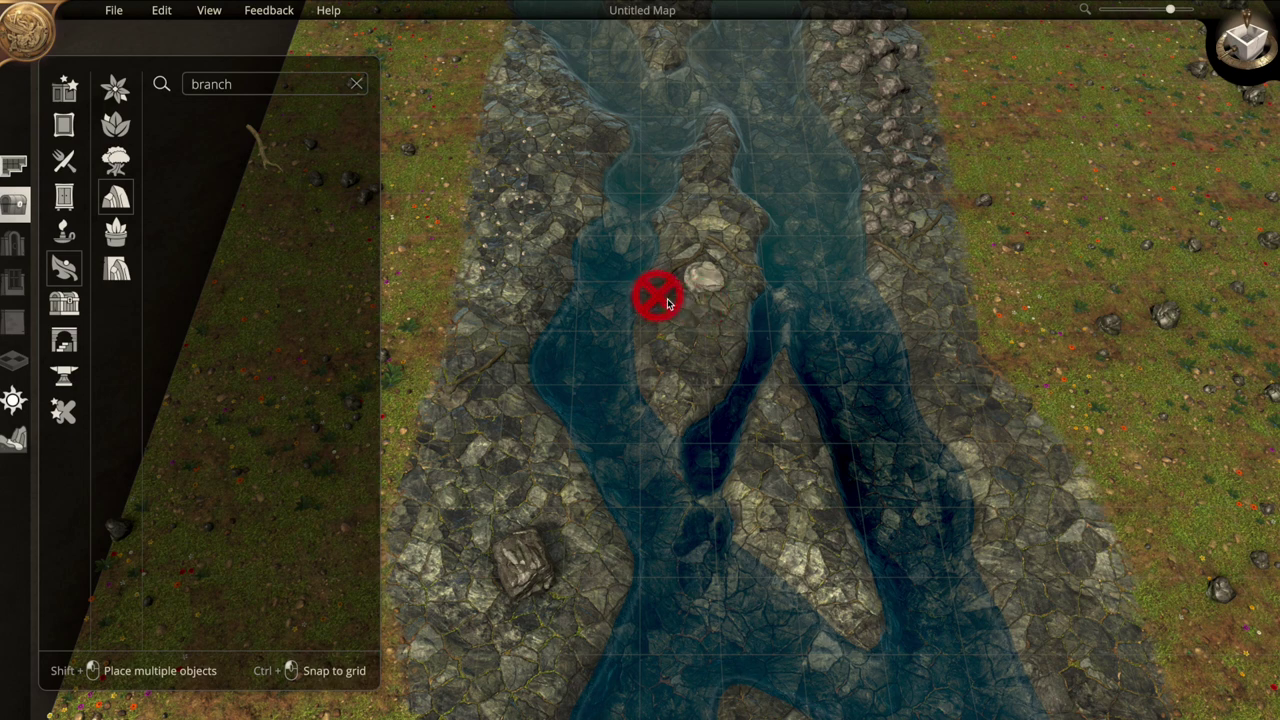
click(668, 329)
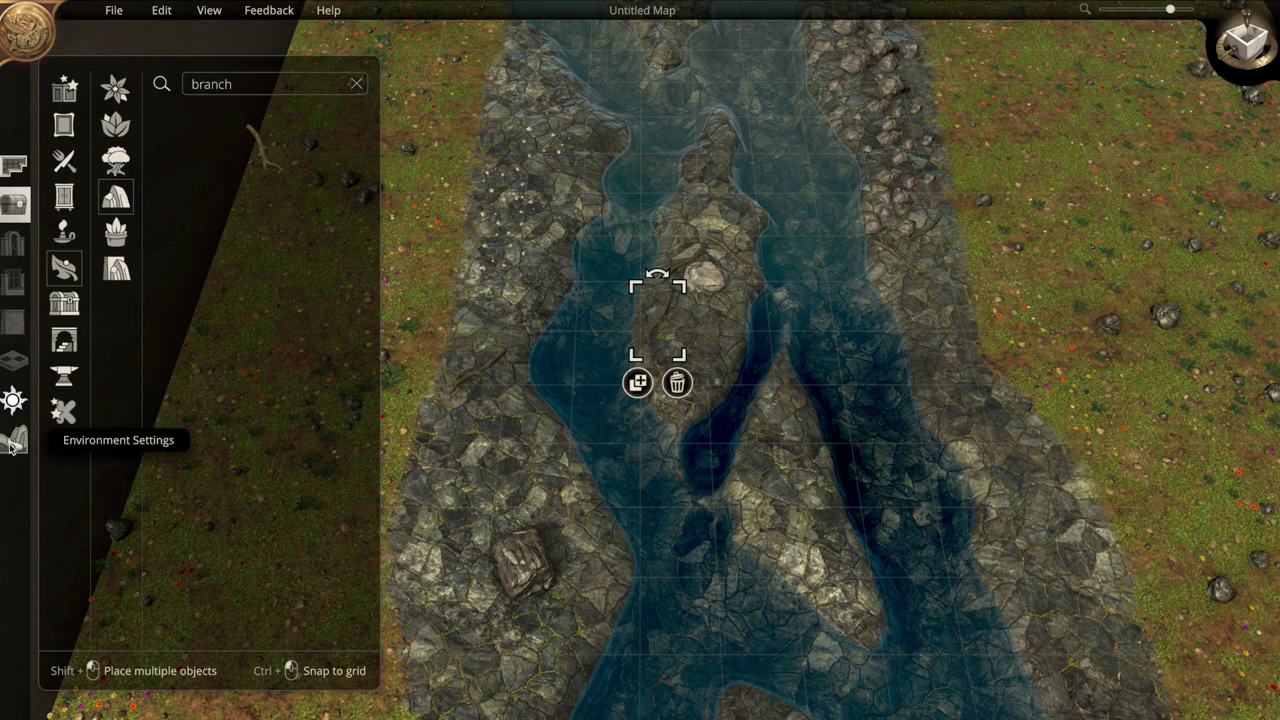
Paint brown dirt texture onto the central river island
click(13, 440)
click(107, 96)
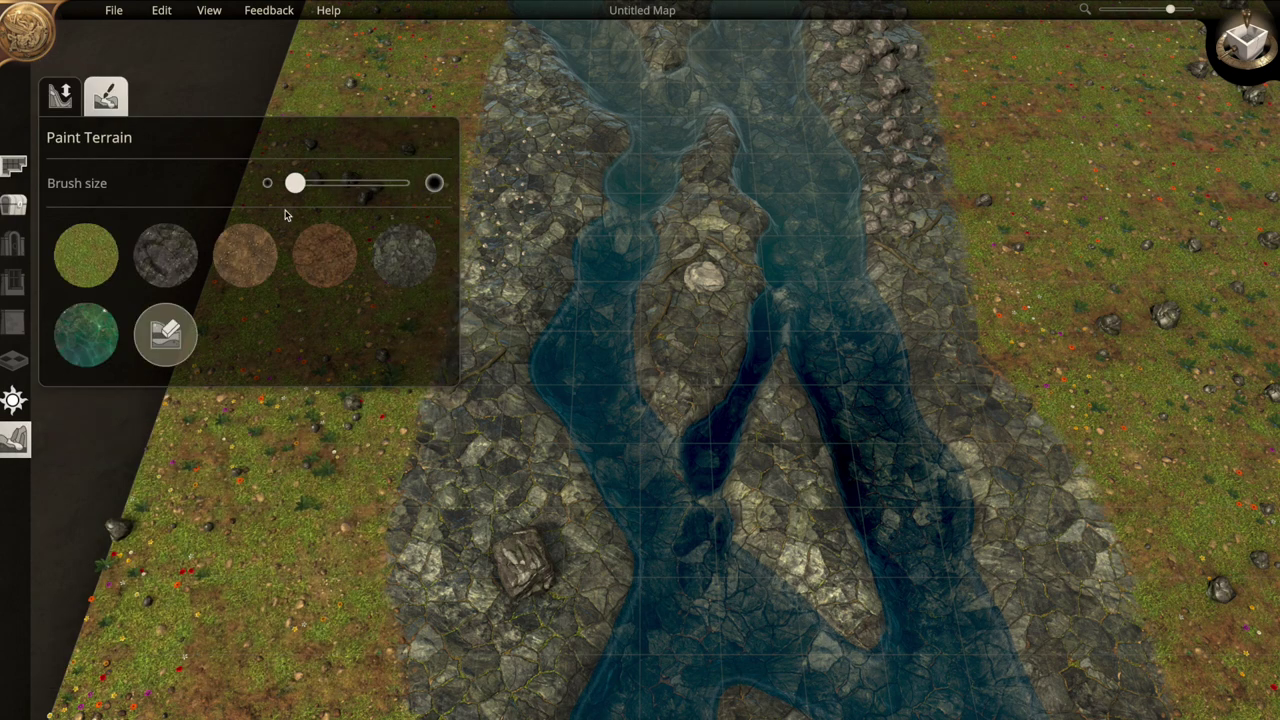
click(252, 258)
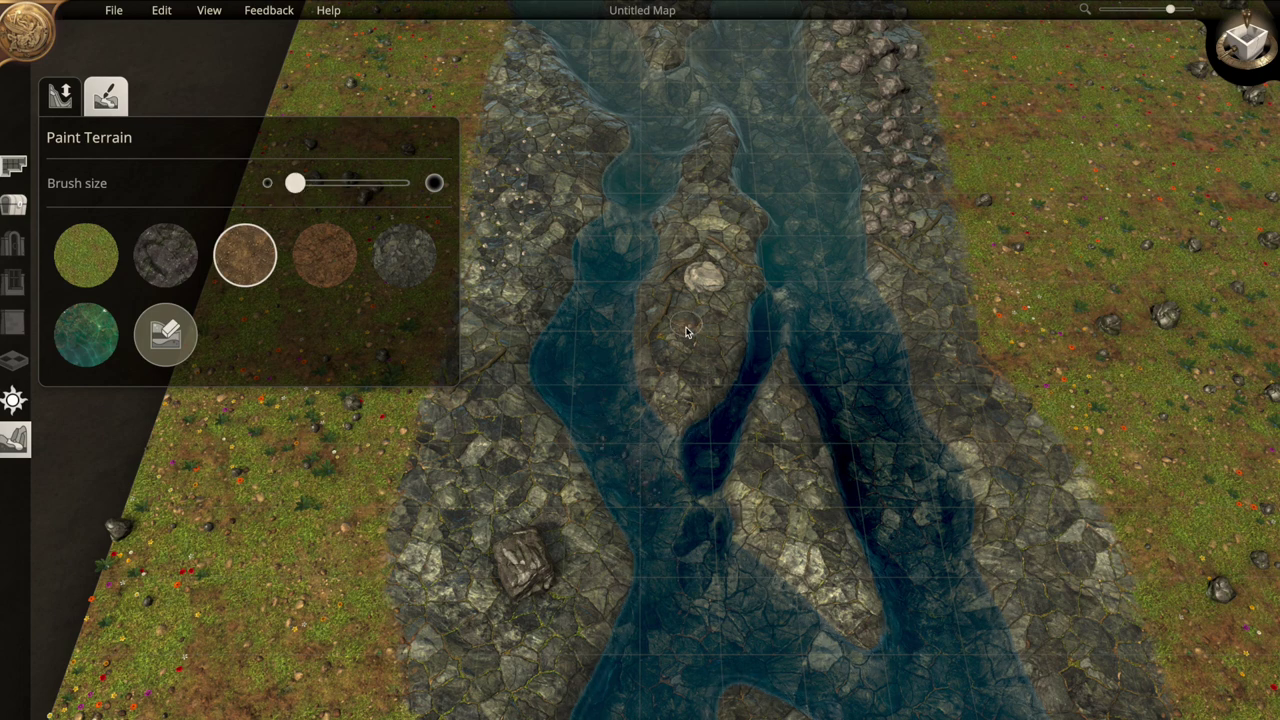
drag(686, 332, 697, 352)
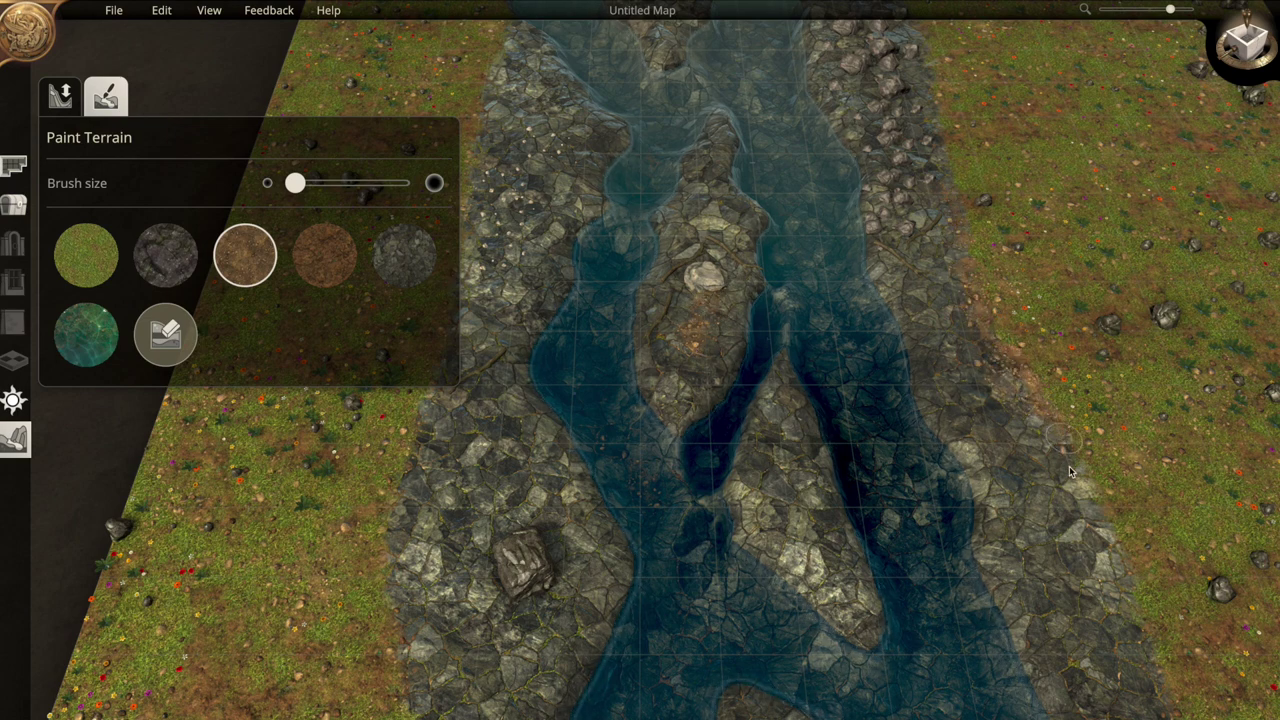
With a larger brush, paint dark rock along the right edge, lower-left boulder and river bed
click(403, 255)
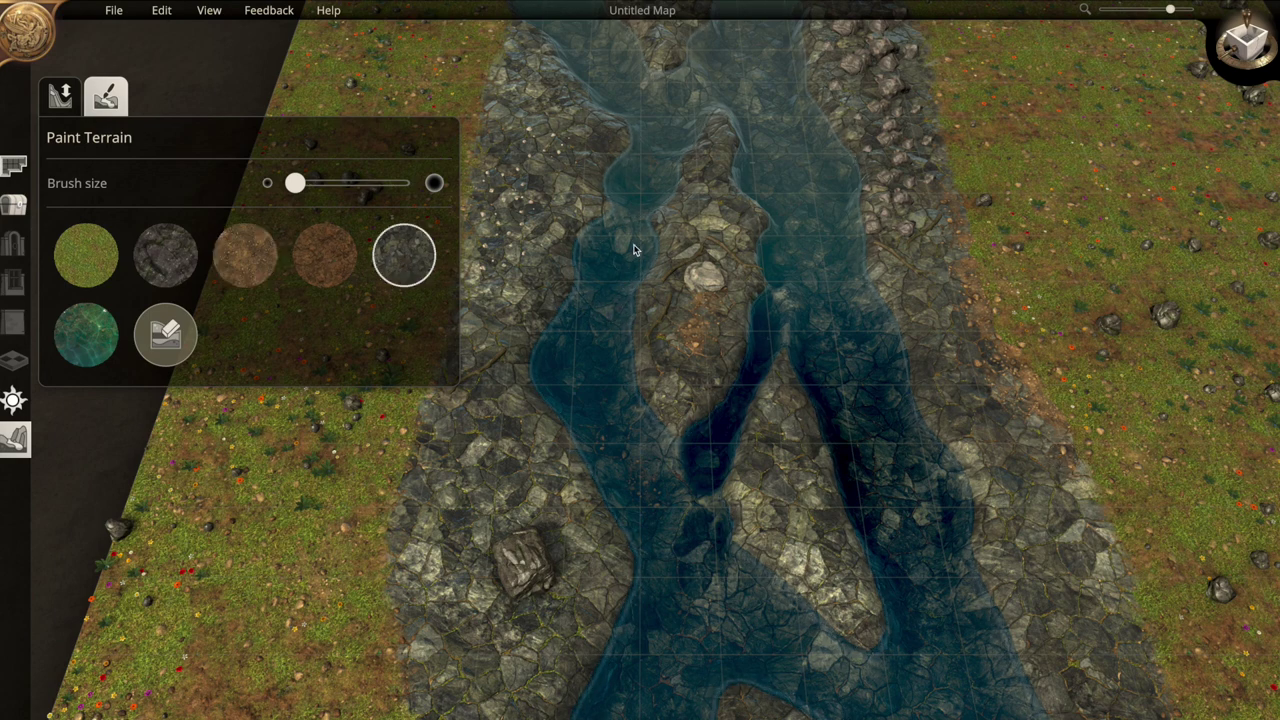
click(160, 252)
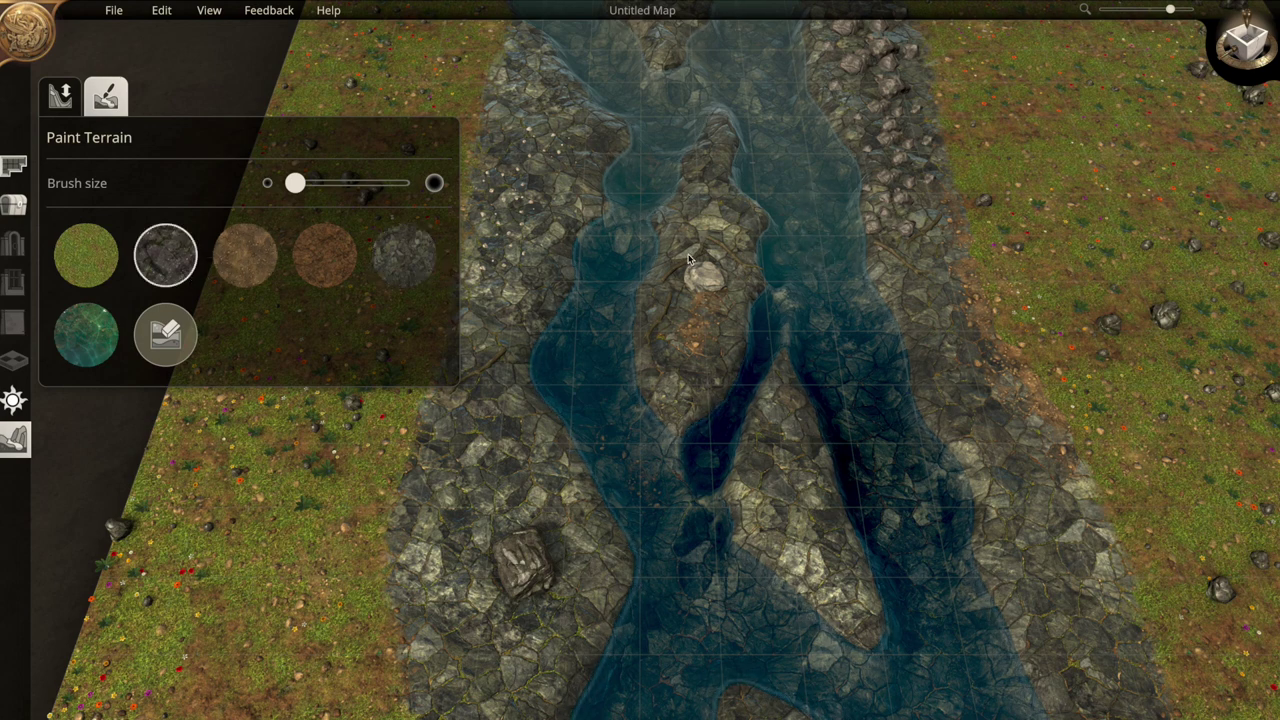
drag(294, 183, 328, 186)
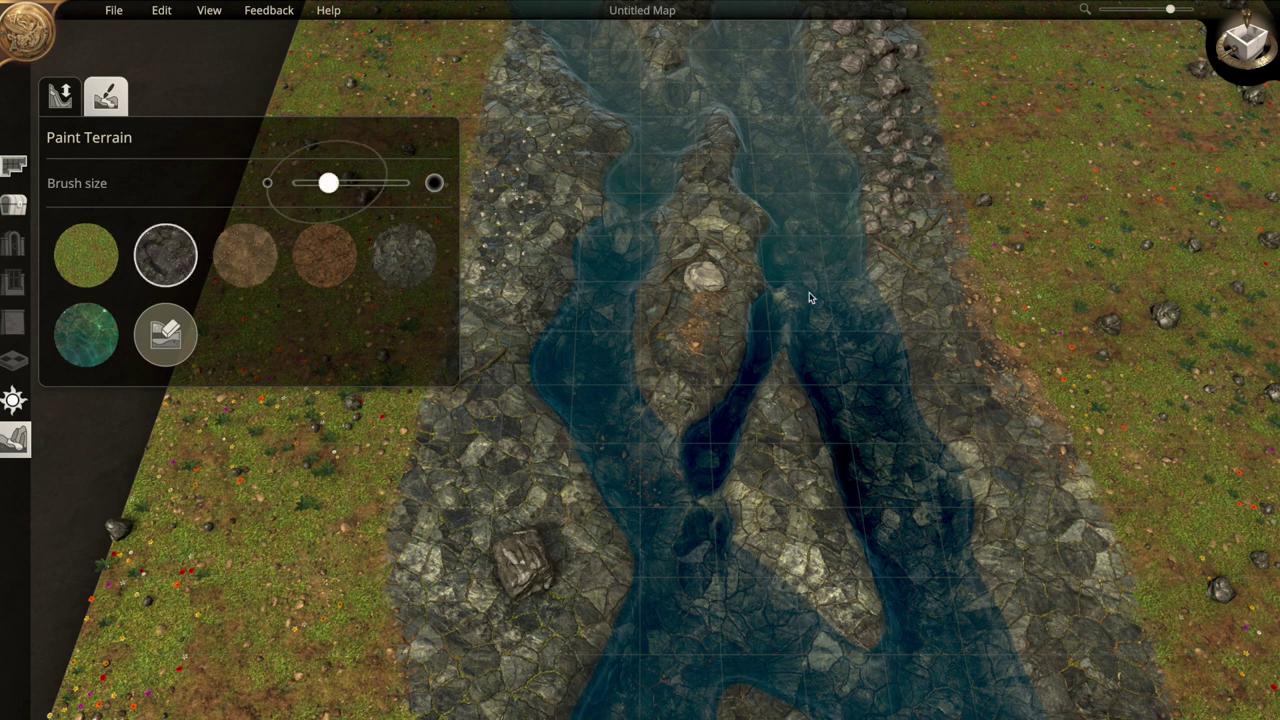
drag(945, 308, 1086, 543)
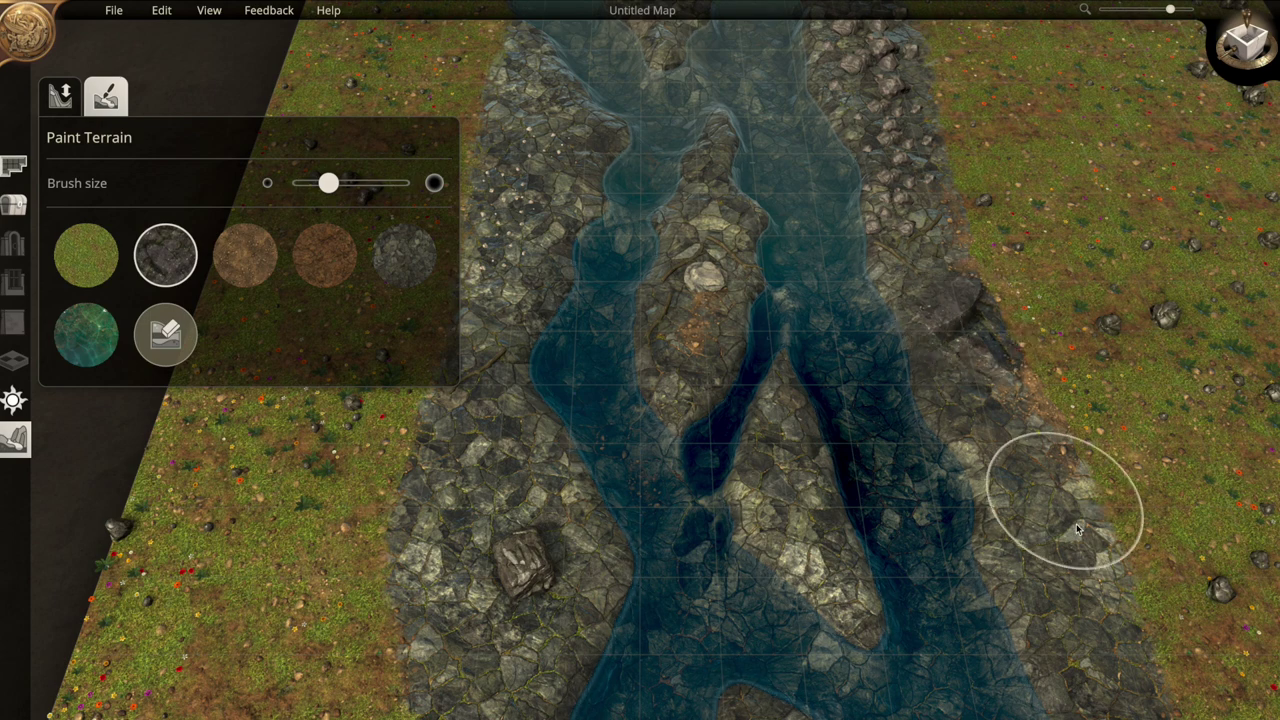
drag(550, 556, 450, 700)
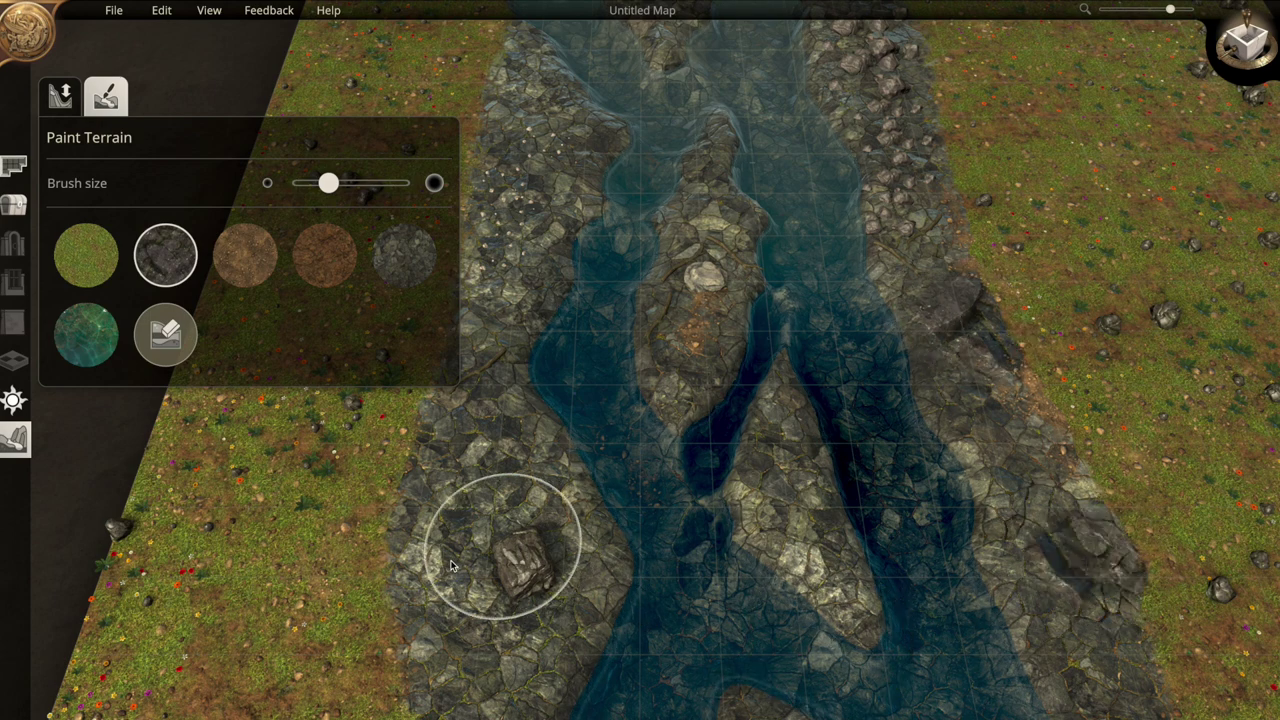
click(714, 615)
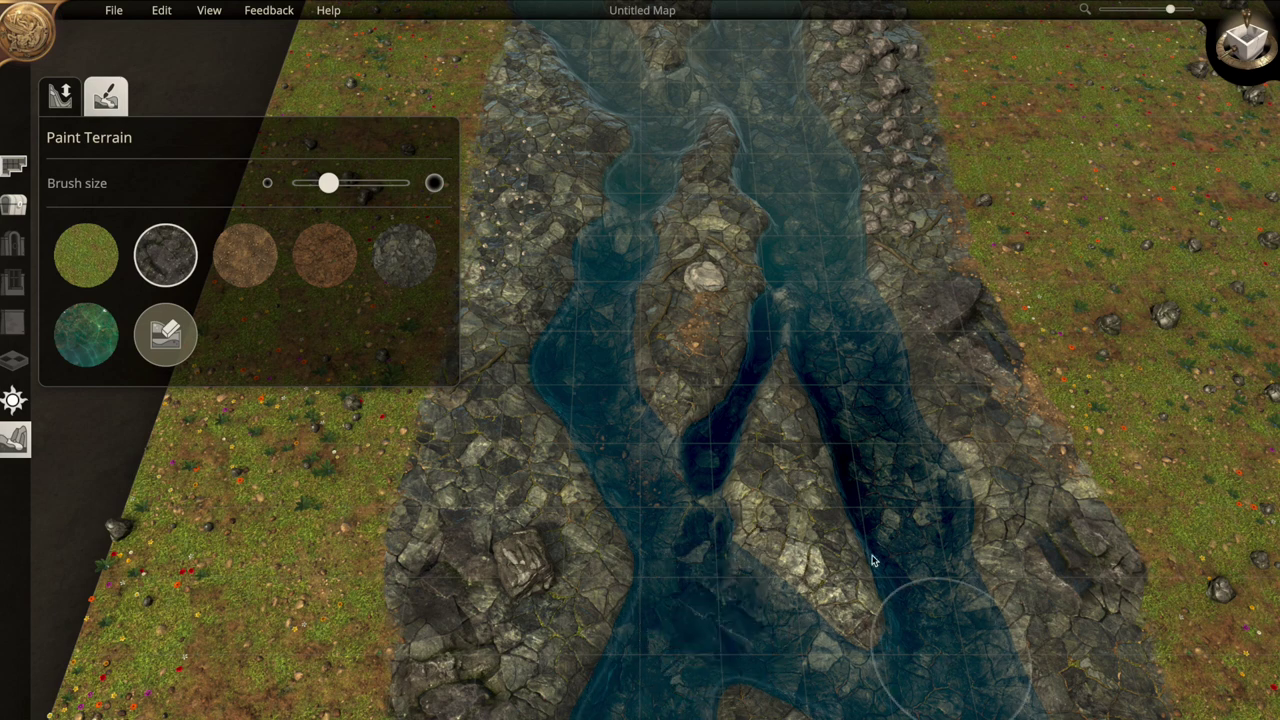
drag(950, 660, 944, 632)
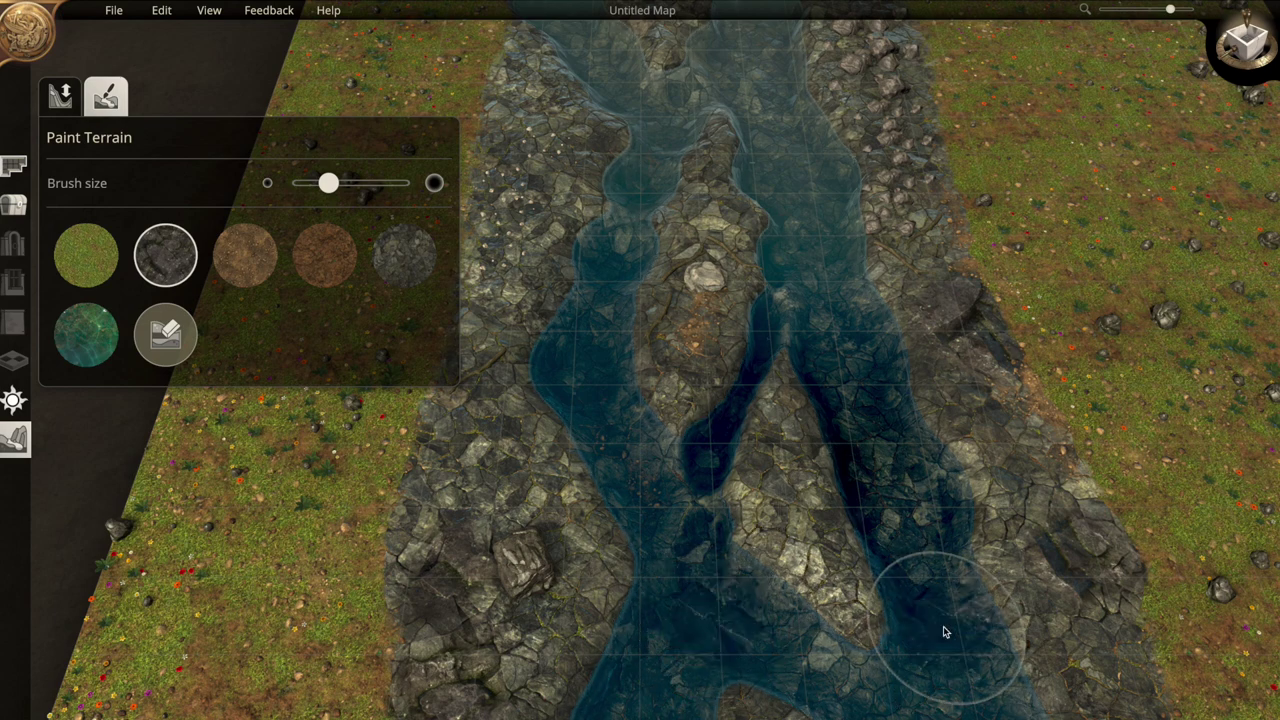
scroll(944, 632, down, 2)
scroll(944, 632, down, 2)
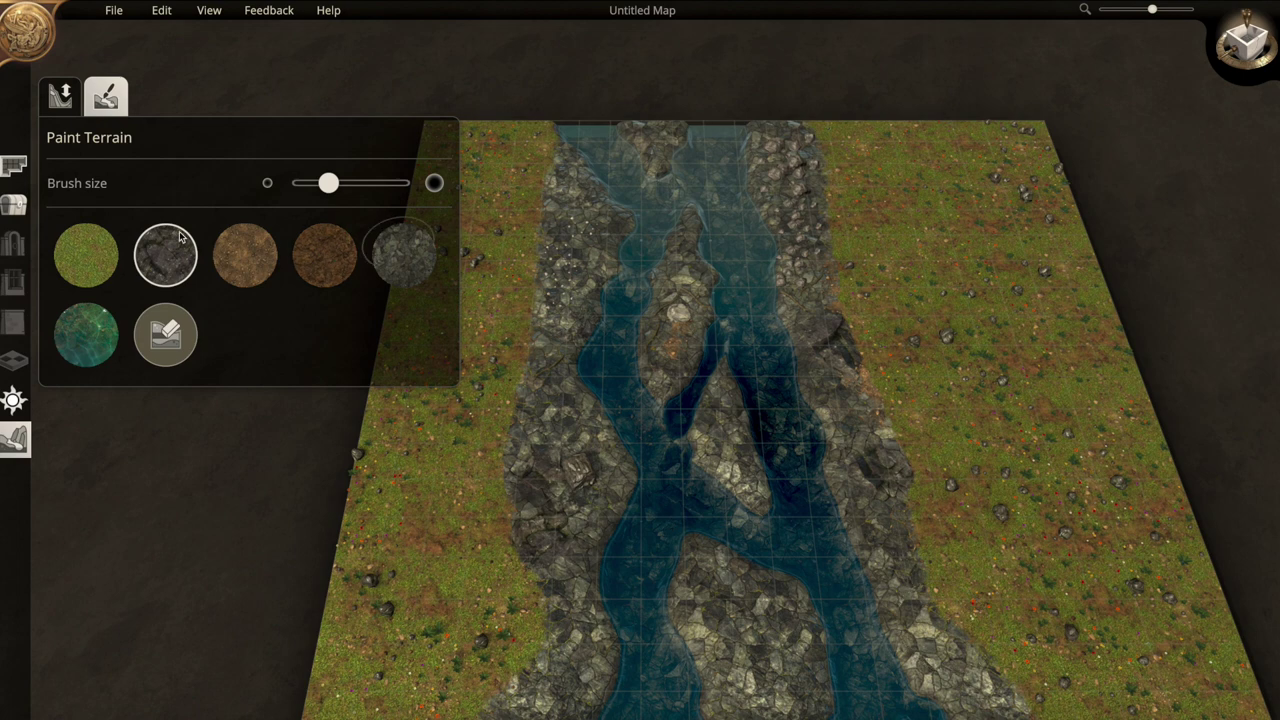
Search 'log' and place a single Dead Log on the left riverbank
click(14, 205)
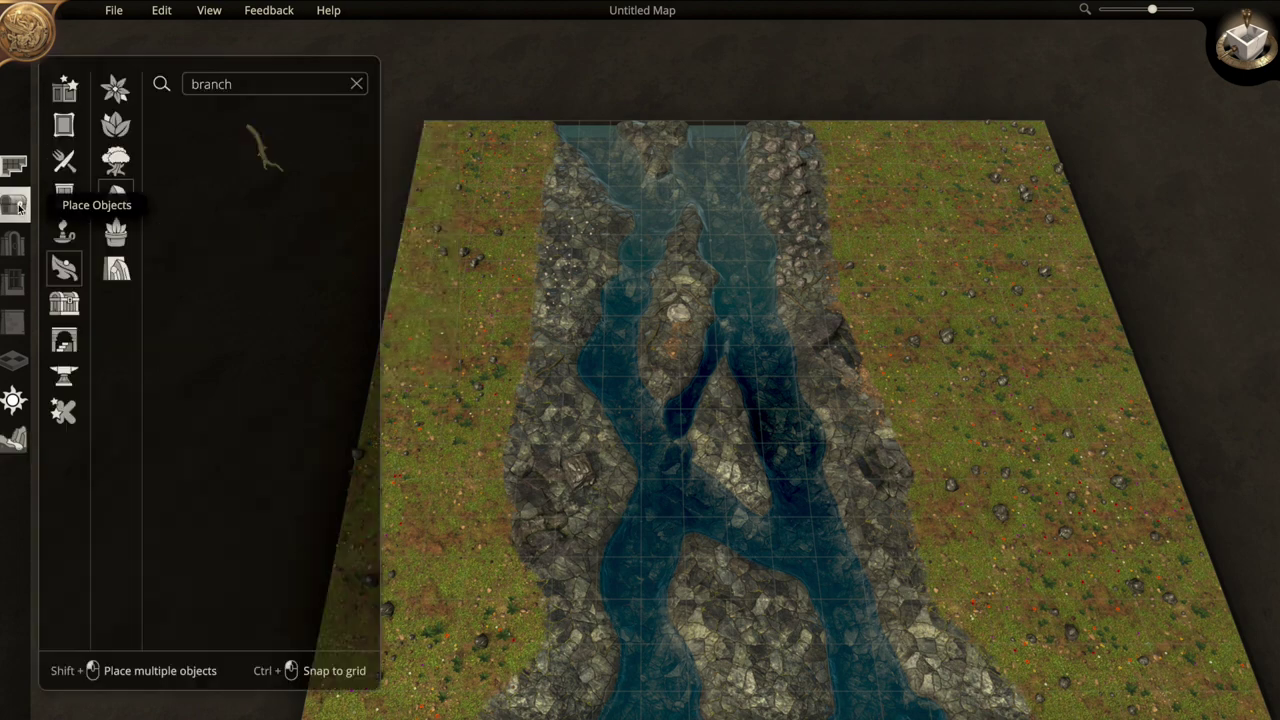
double_click(207, 93)
text(l)
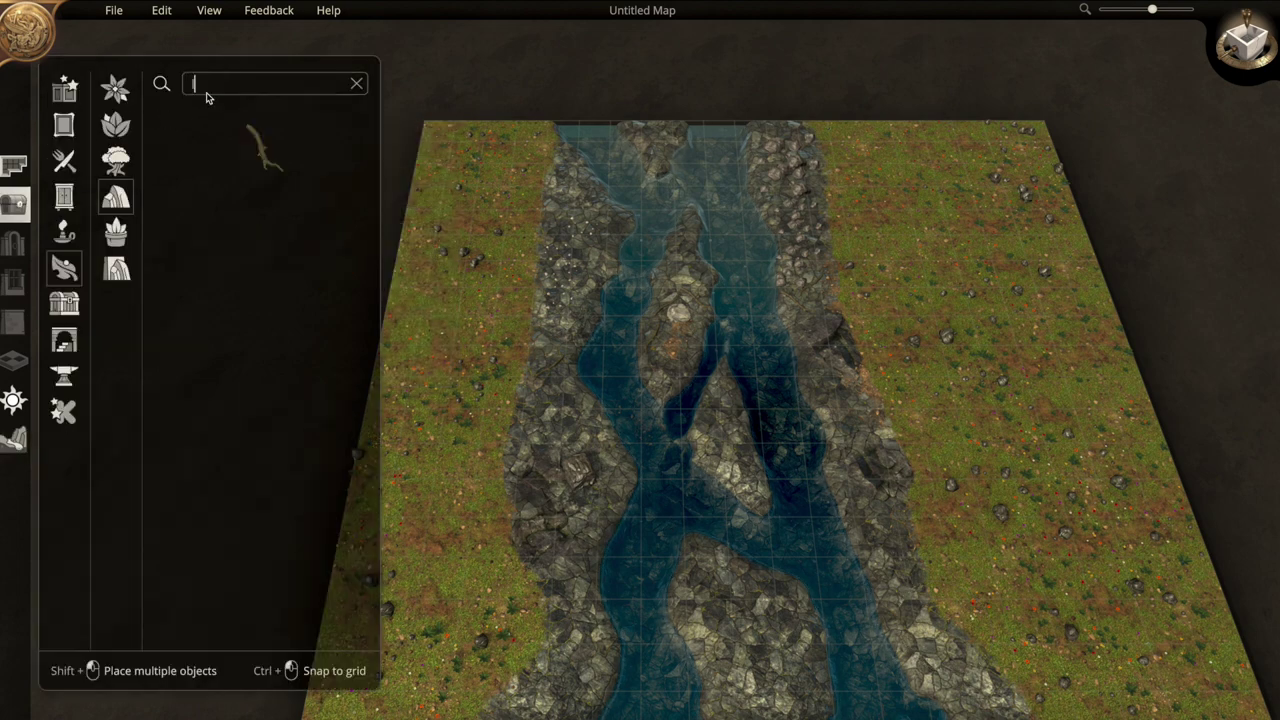
text(og)
click(210, 150)
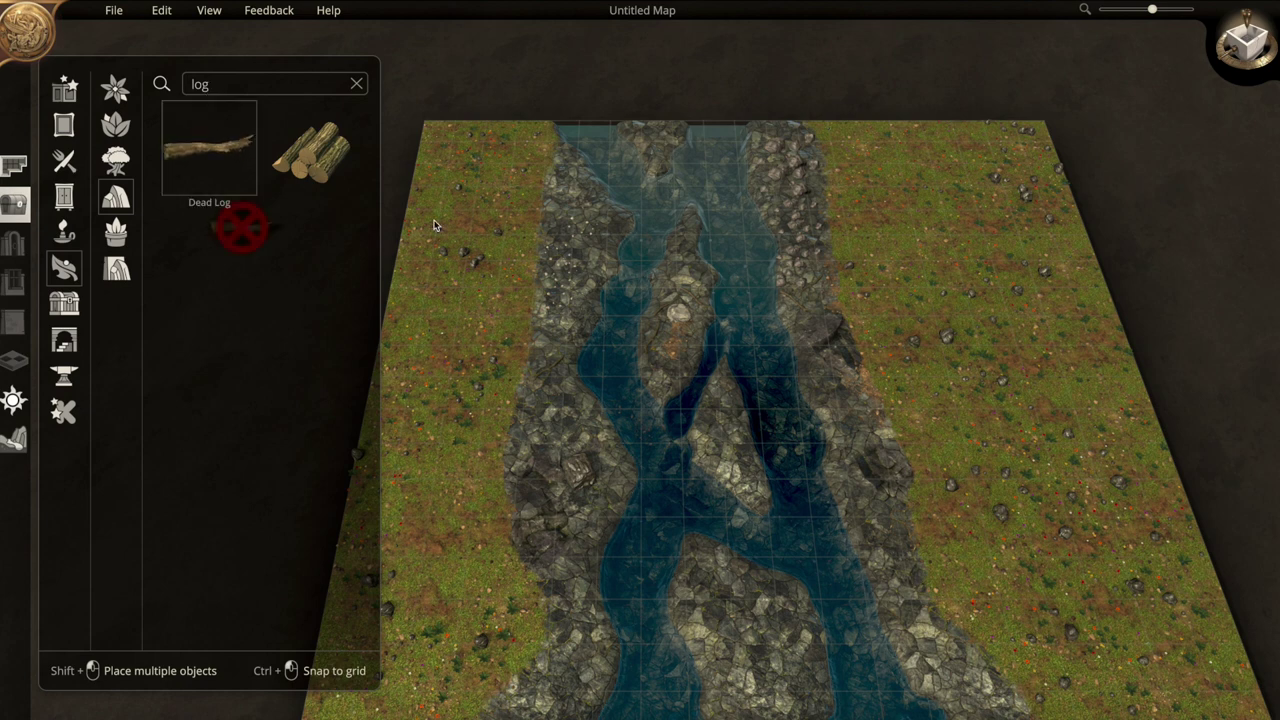
click(531, 488)
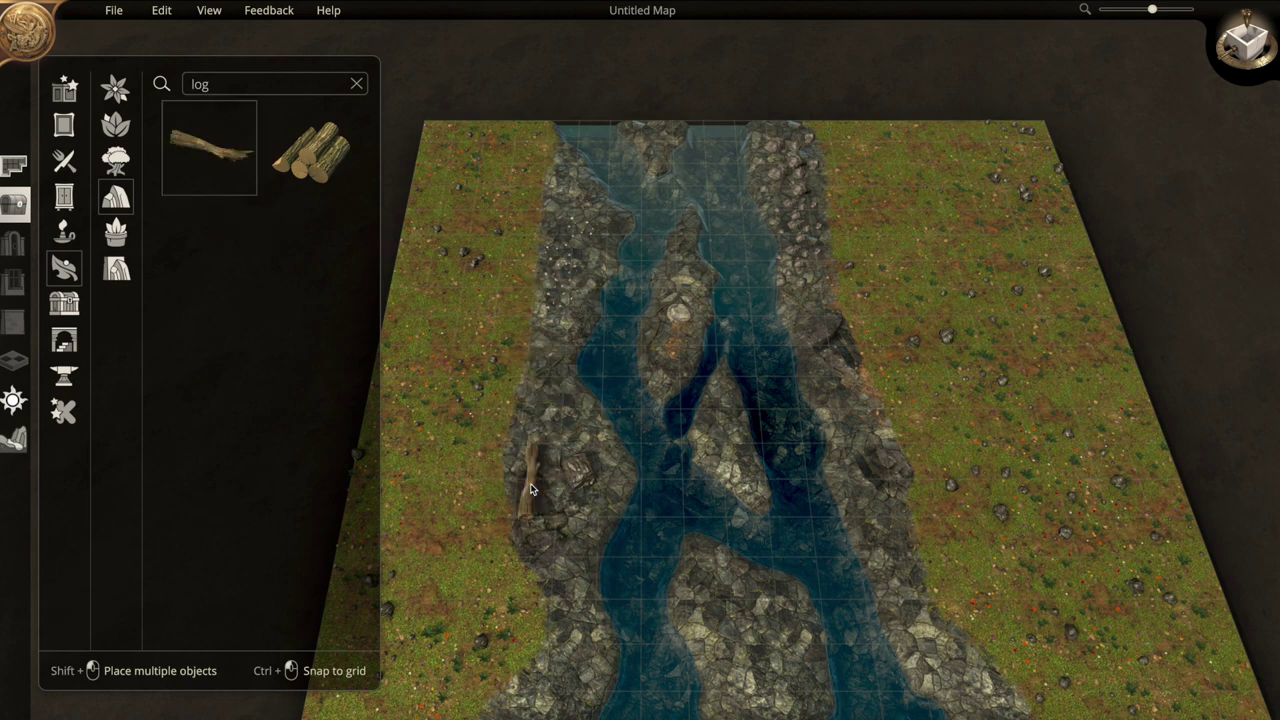
right_click(530, 483)
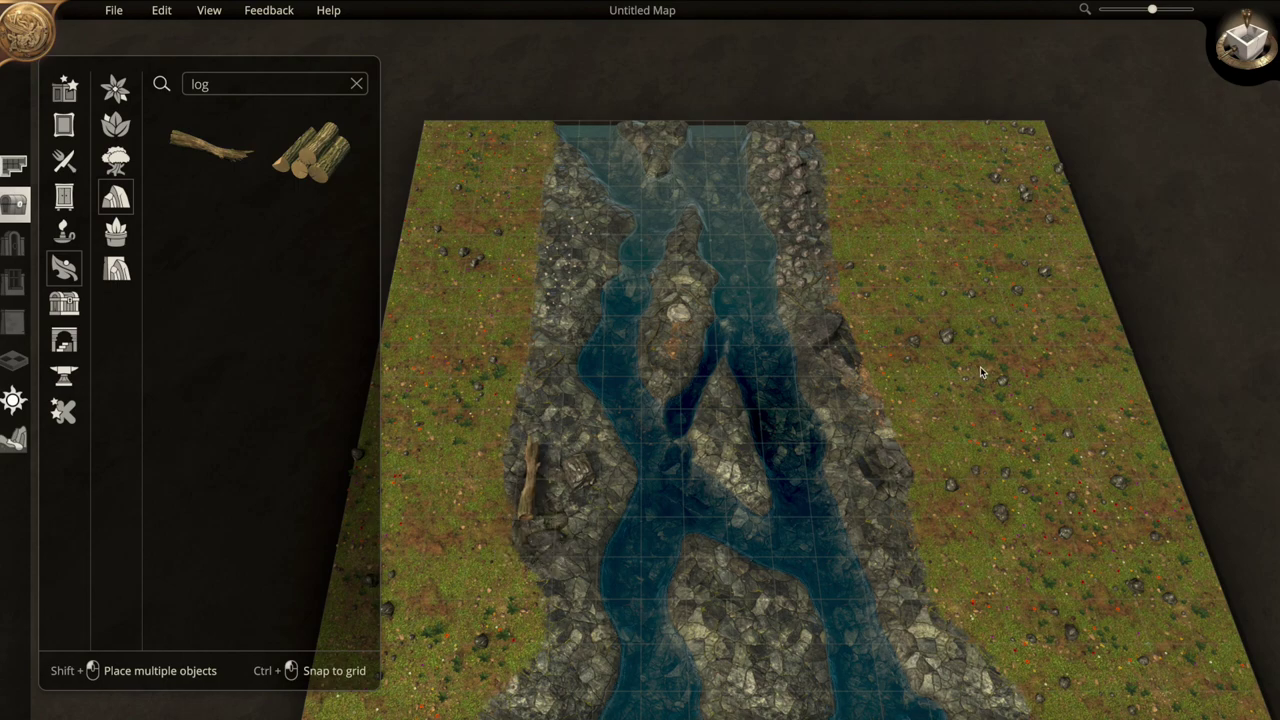
mouse_move(980, 366)
right_down()
mouse_move(757, 349)
mouse_move(913, 401)
mouse_move(975, 321)
right_up()
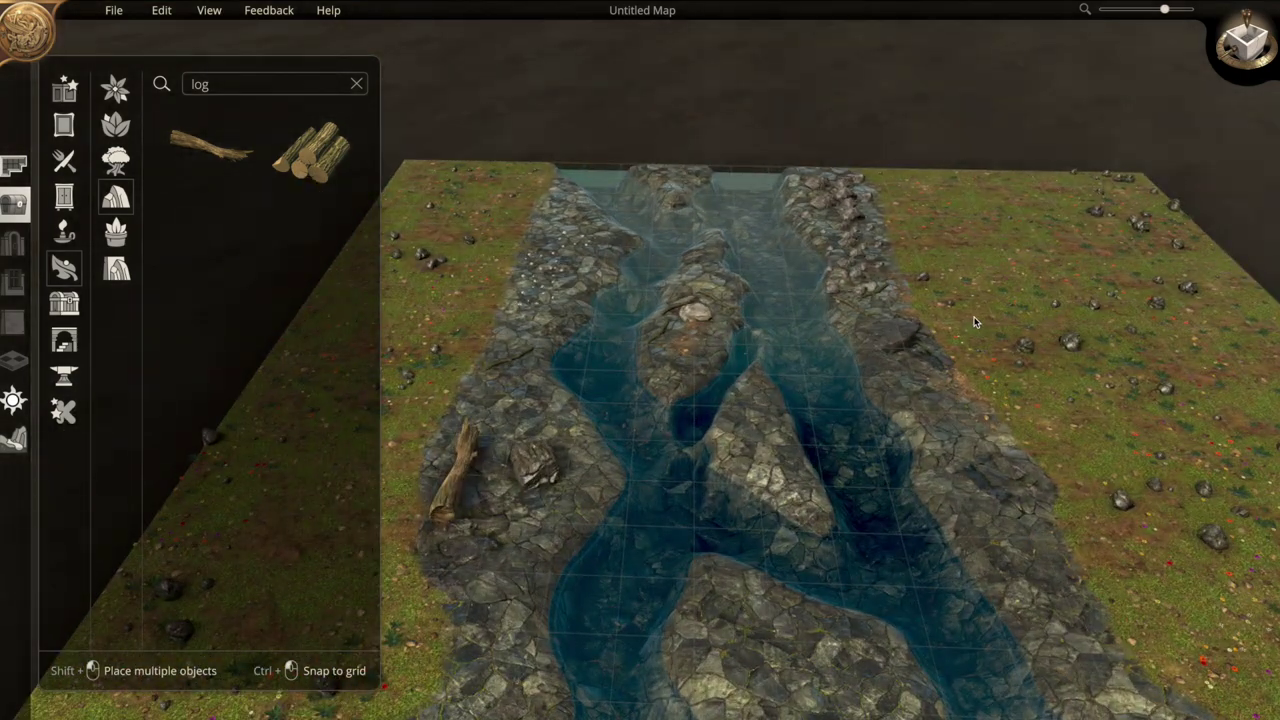
key(w)
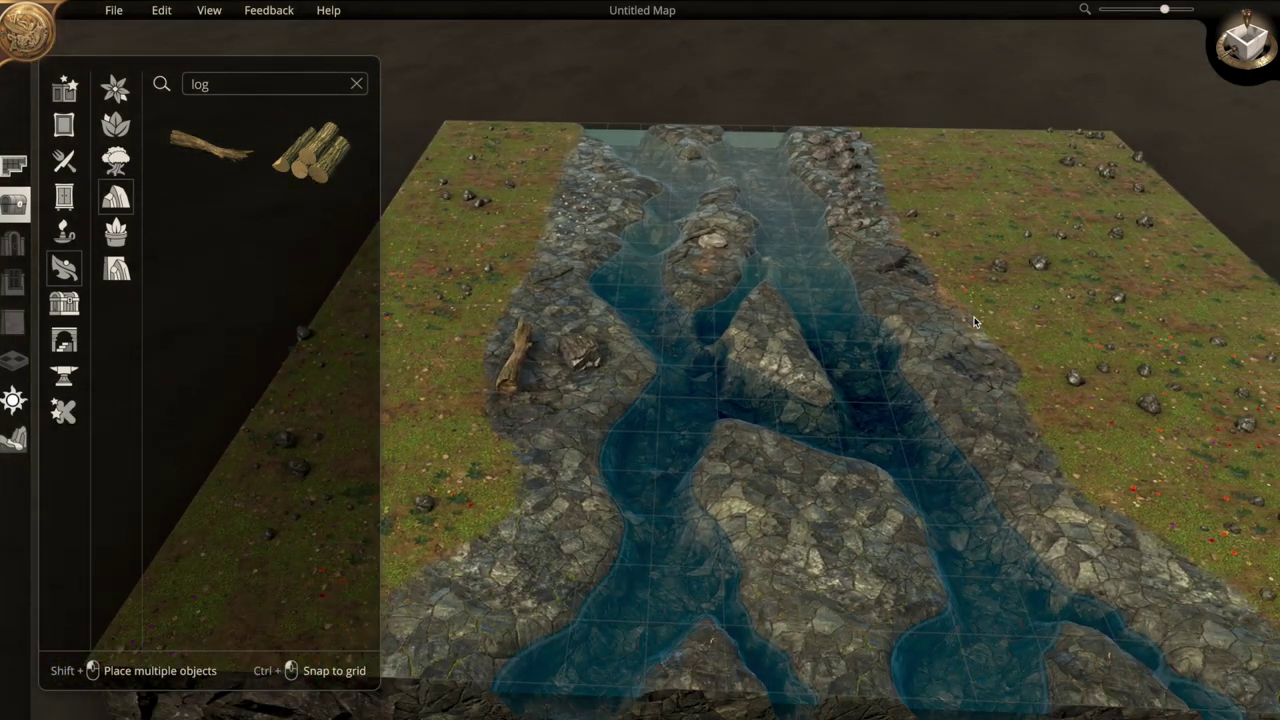
scroll(954, 459, down, 2)
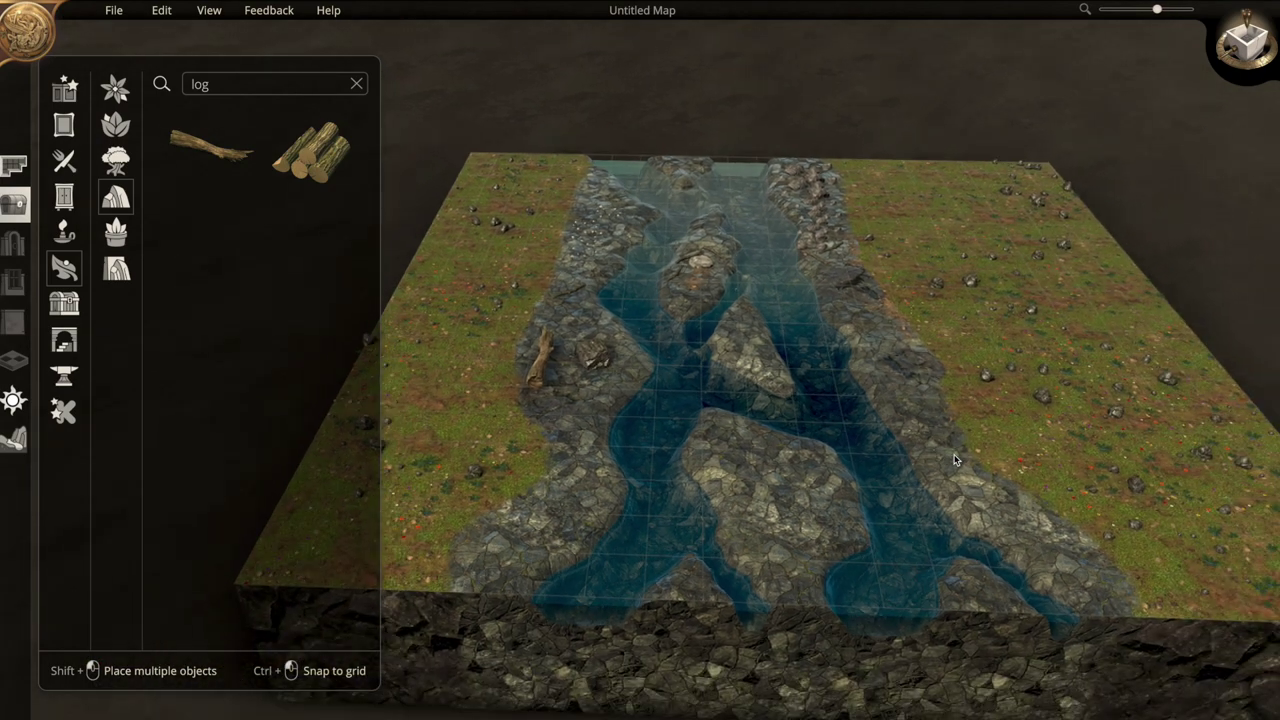